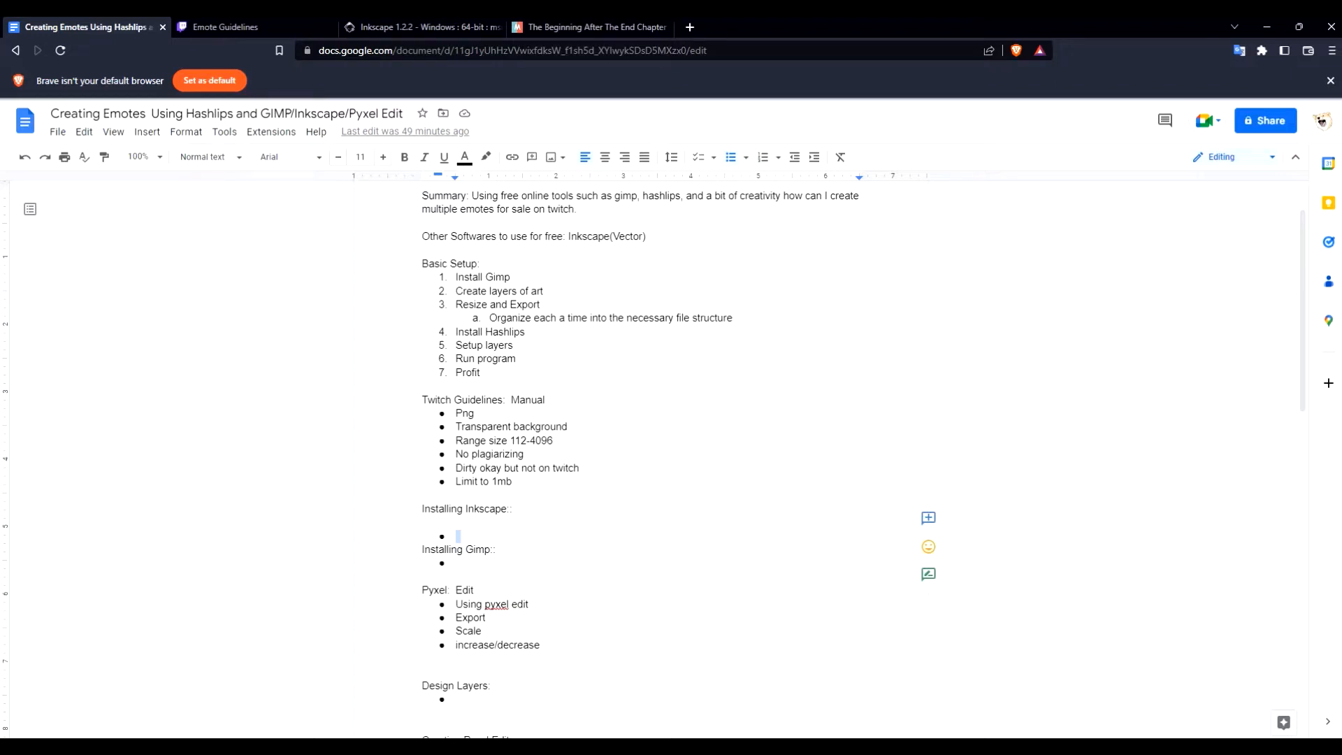
Step: Add the bullets Exporting, Layering and scaling under the Installing Inkscape heading, leaving no empty bullet after them
{"action": "type", "text": "exporting"}
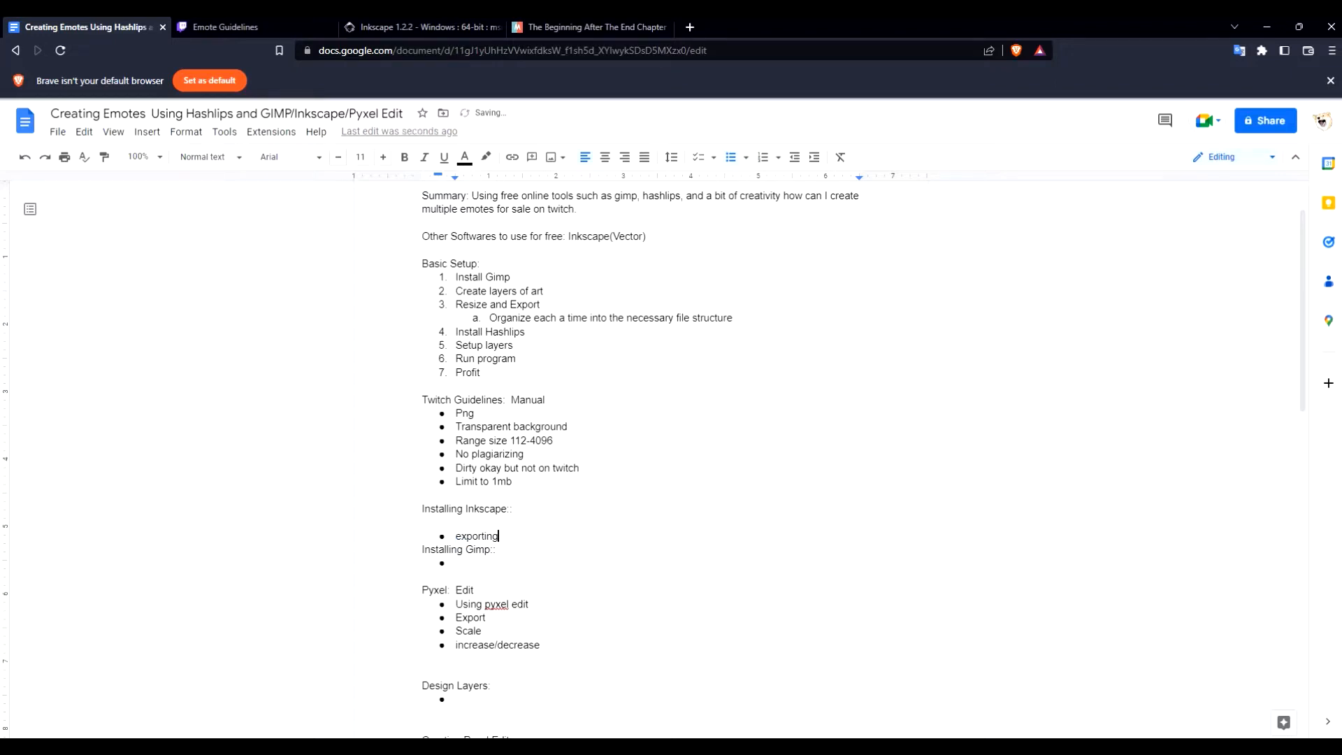
{"action": "key", "text": "Return"}
{"action": "type", "text": "layering"}
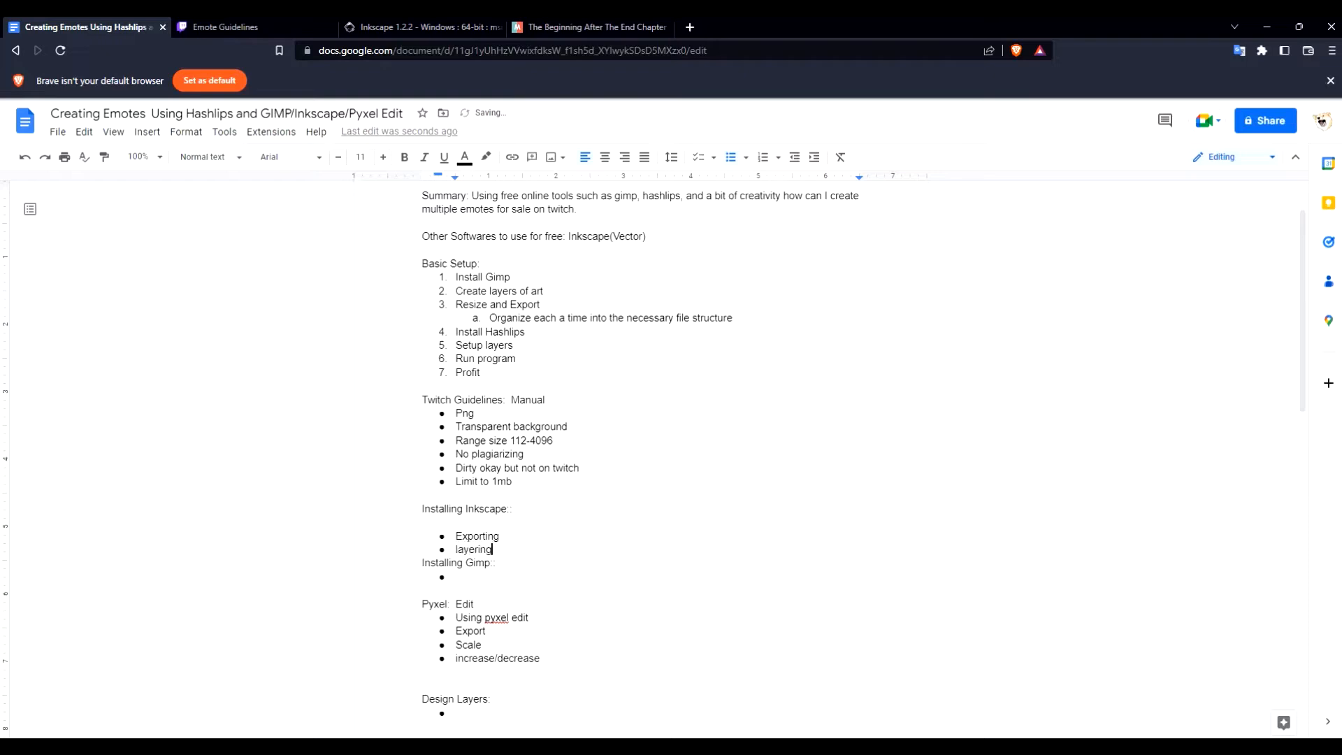
{"action": "key", "text": "Return"}
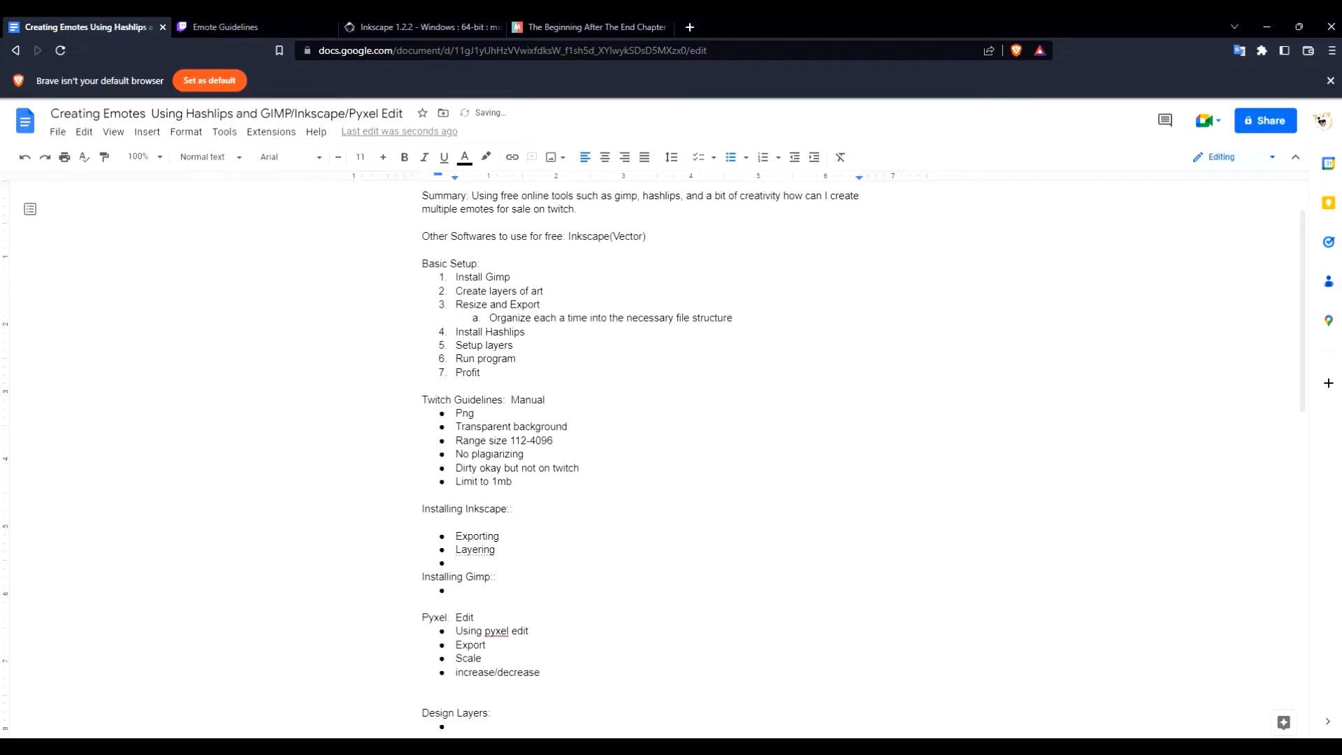
{"action": "type", "text": "scaling"}
{"action": "key", "text": "Return"}
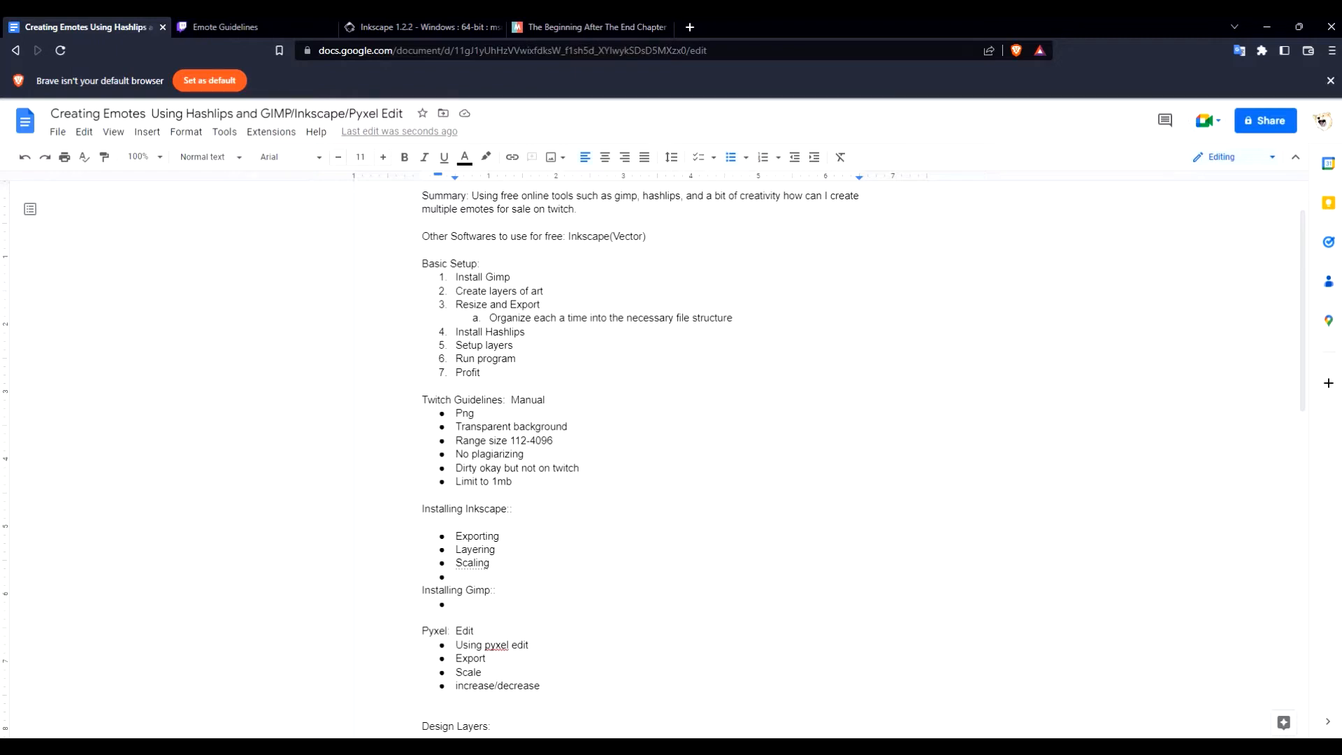
{"action": "key", "text": "ctrl+z"}
{"action": "key", "text": "BackSpace"}
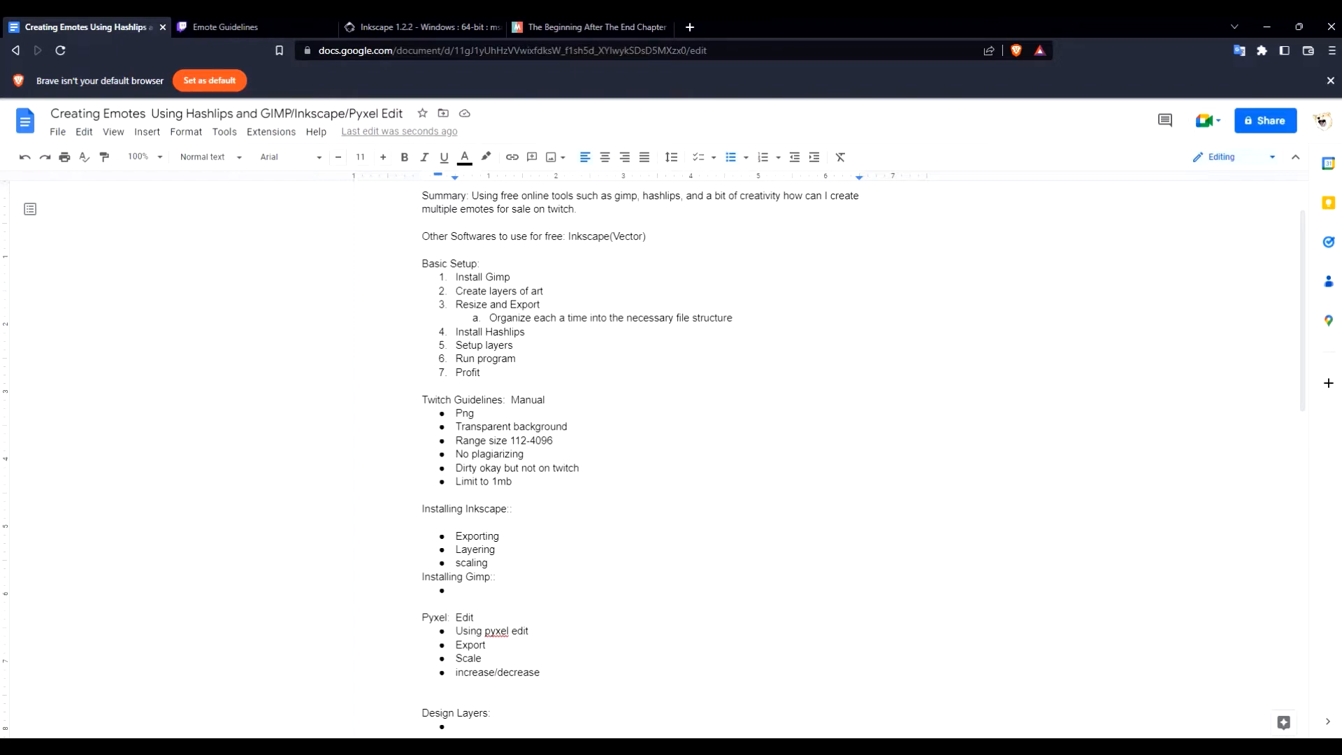
{"action": "left_click", "coordinate": [456, 591]}
Step: Install GIMP for all users in English from gimp-2.10.32-setup-1.exe in the Downloads folder, and launch GIMP 2.10.32
{"action": "key", "text": "alt+Tab"}
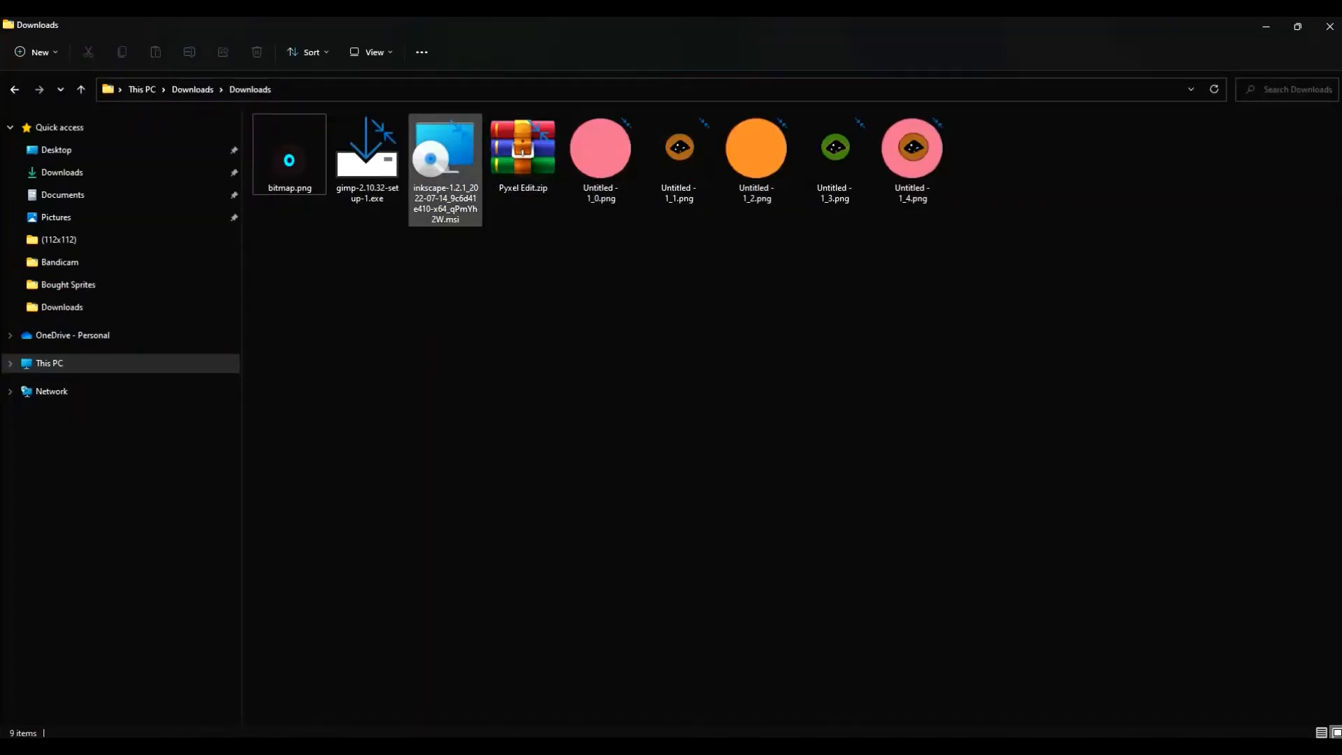
{"action": "double_click", "coordinate": [367, 160]}
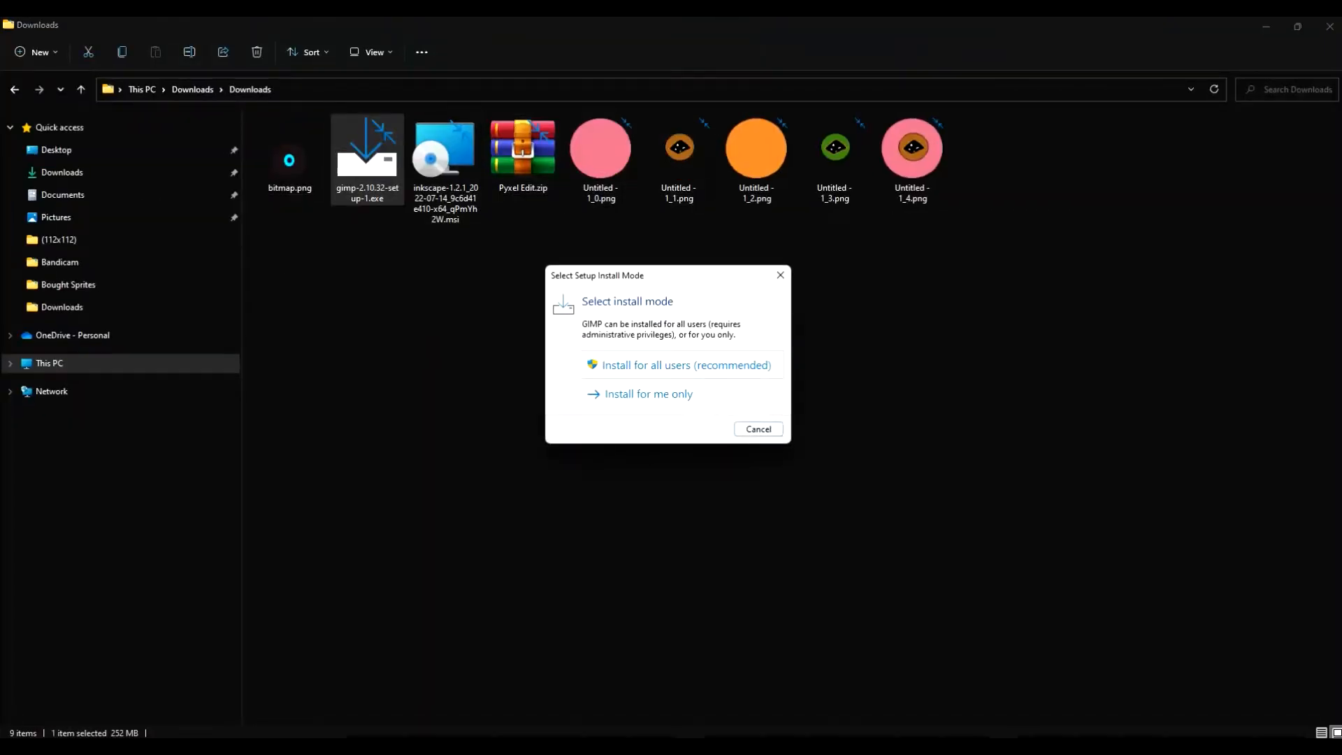
{"action": "left_click", "coordinate": [686, 365]}
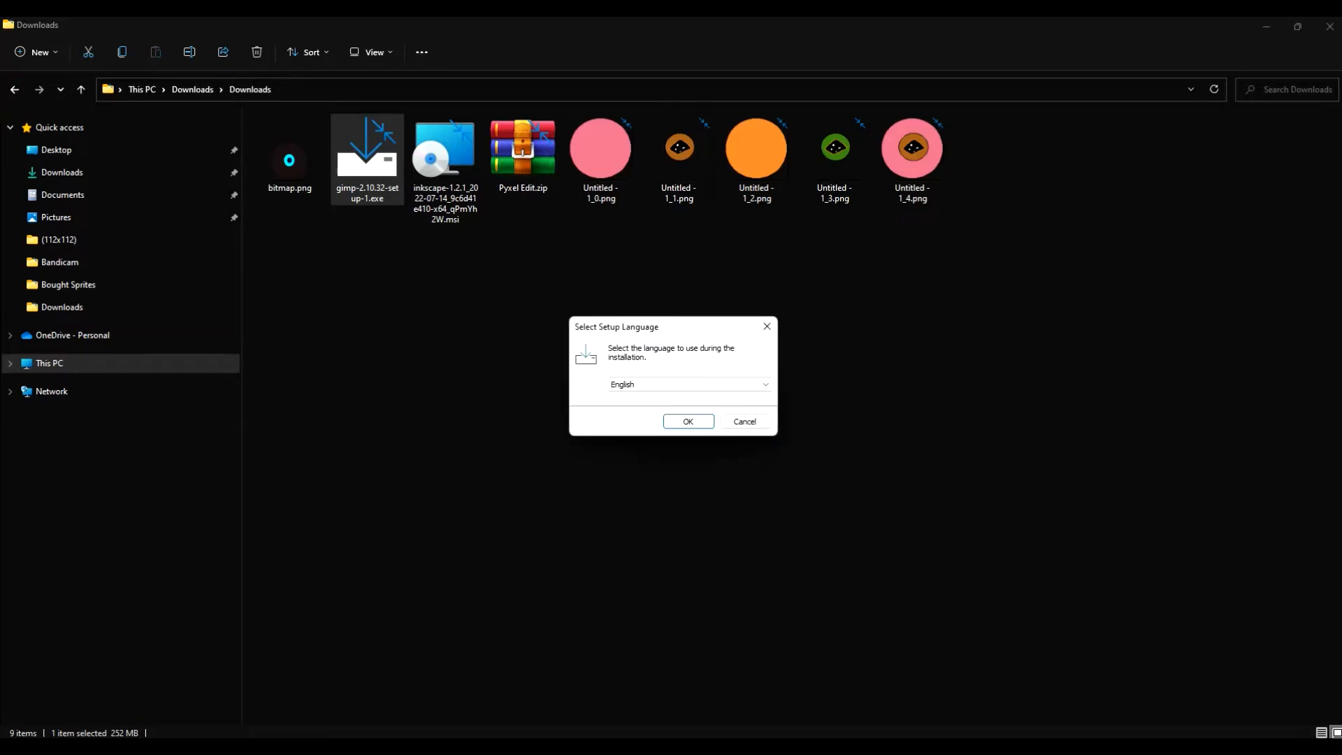
{"action": "key", "text": "Return"}
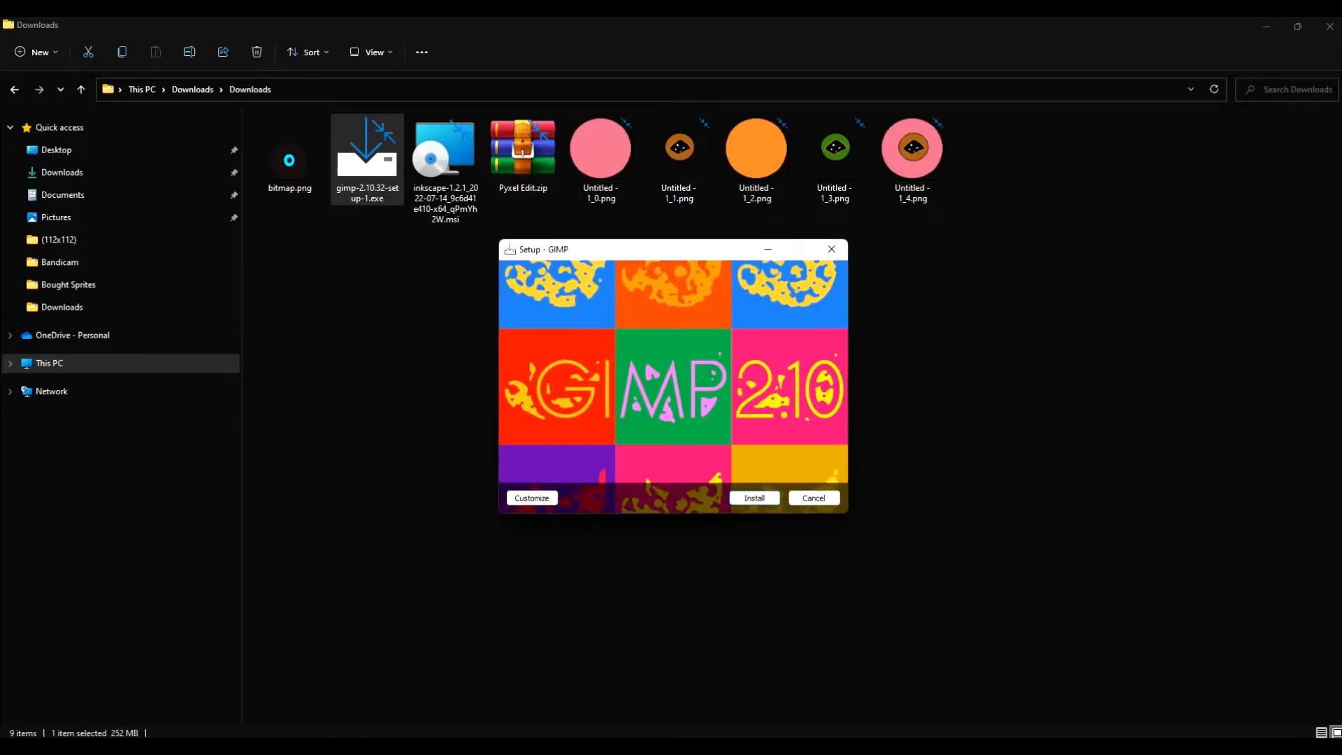
{"action": "key", "text": "Return"}
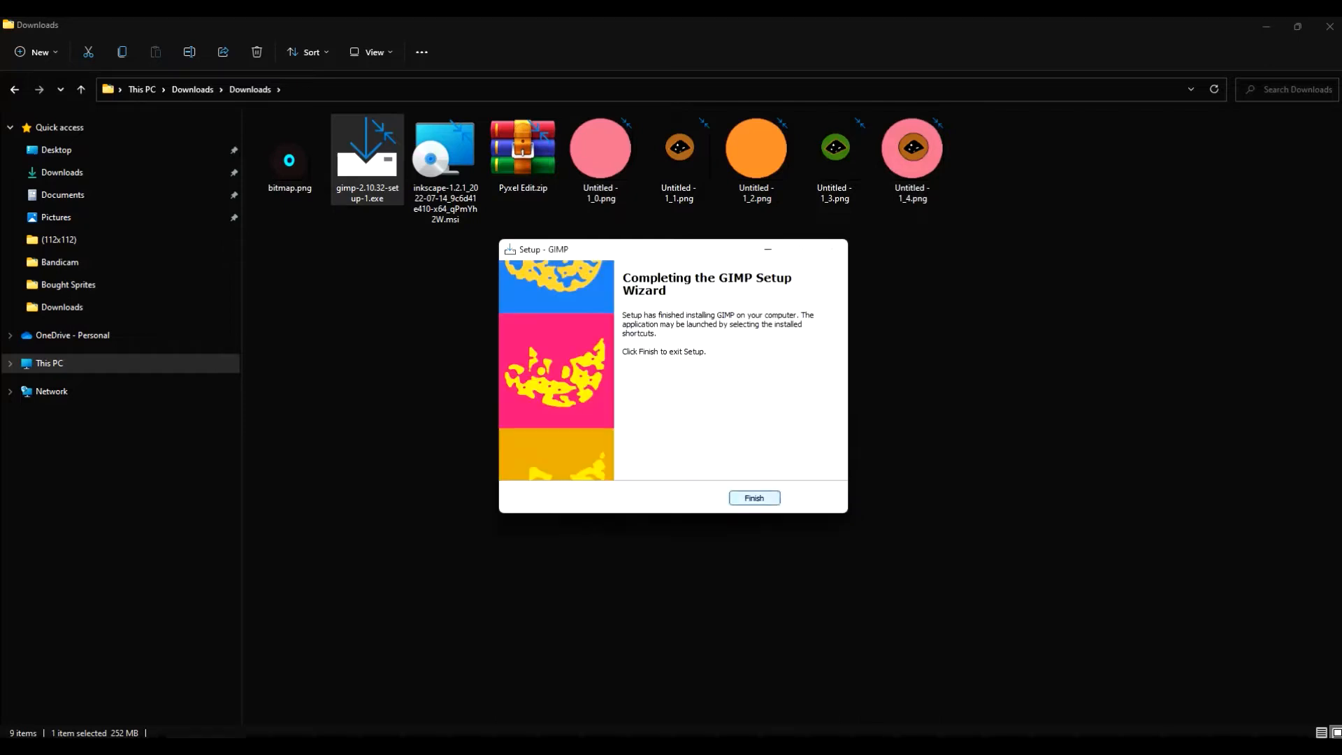
{"action": "left_click", "coordinate": [754, 498]}
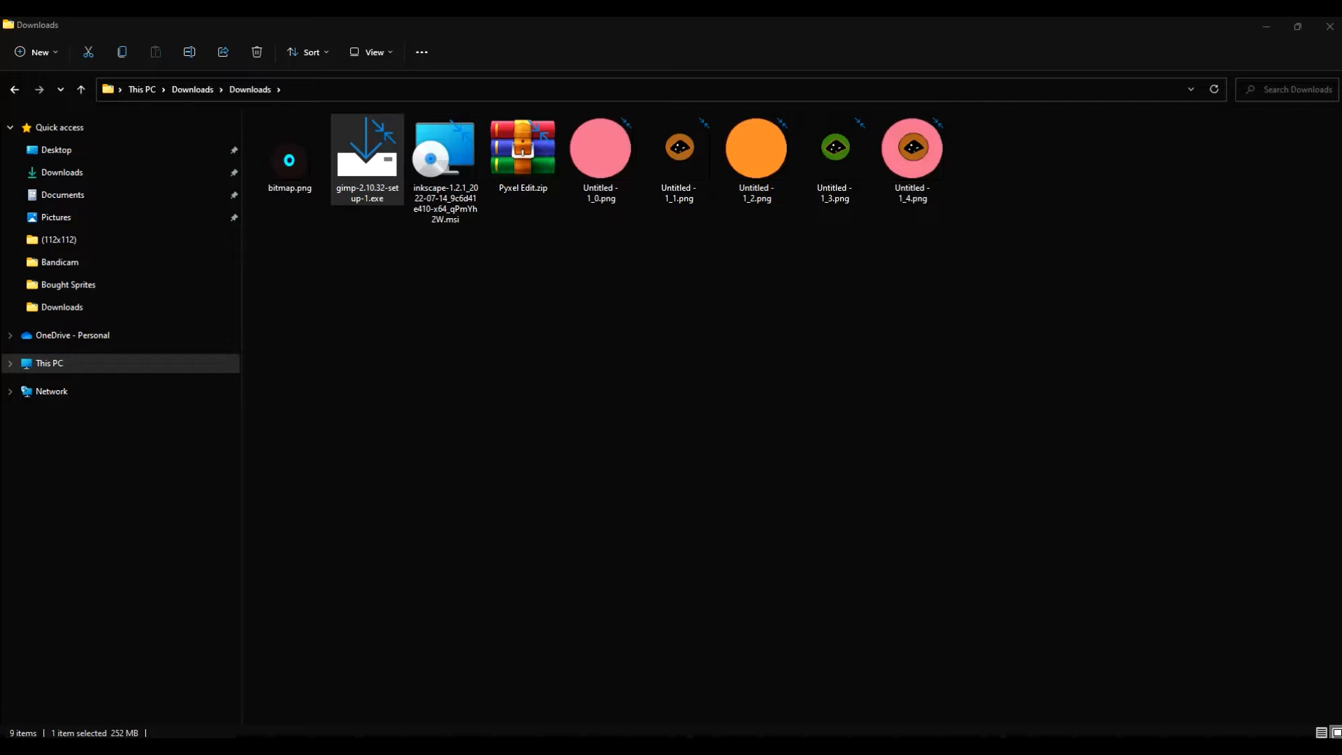
{"action": "key", "text": "super"}
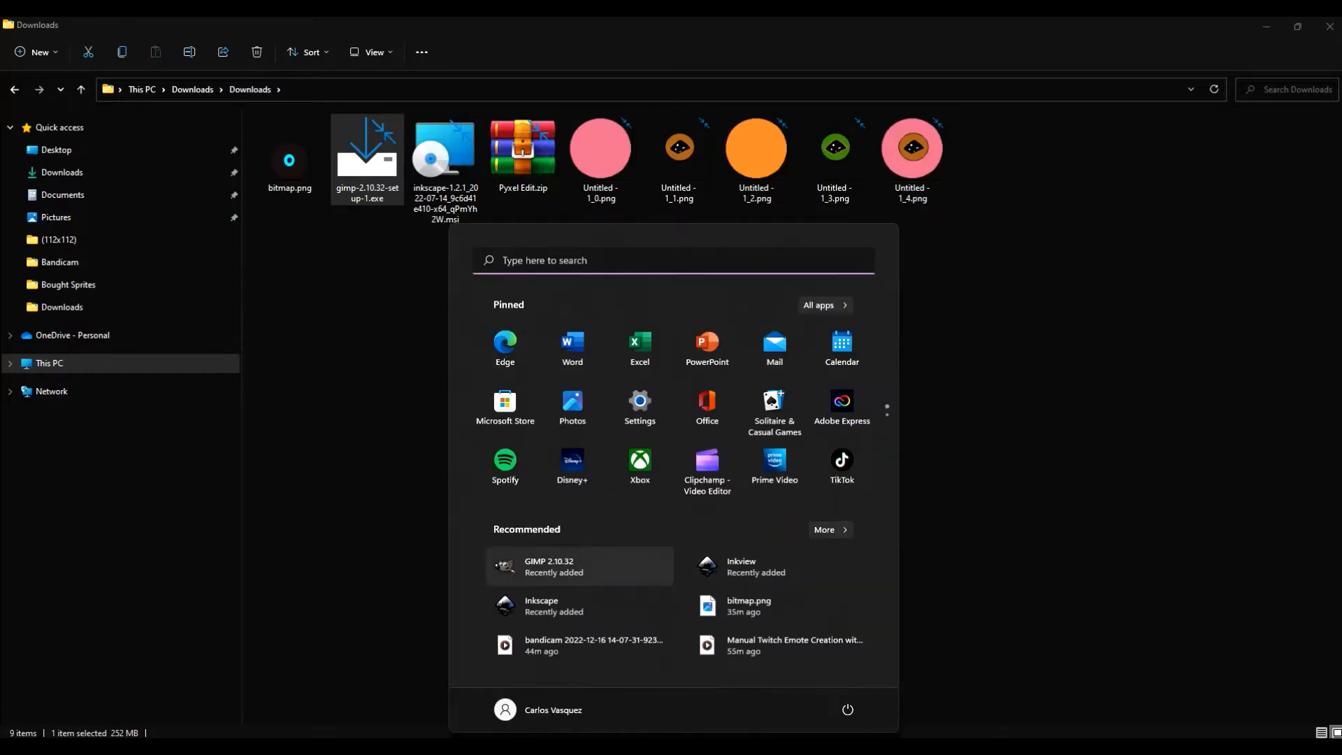
{"action": "left_click", "coordinate": [580, 567]}
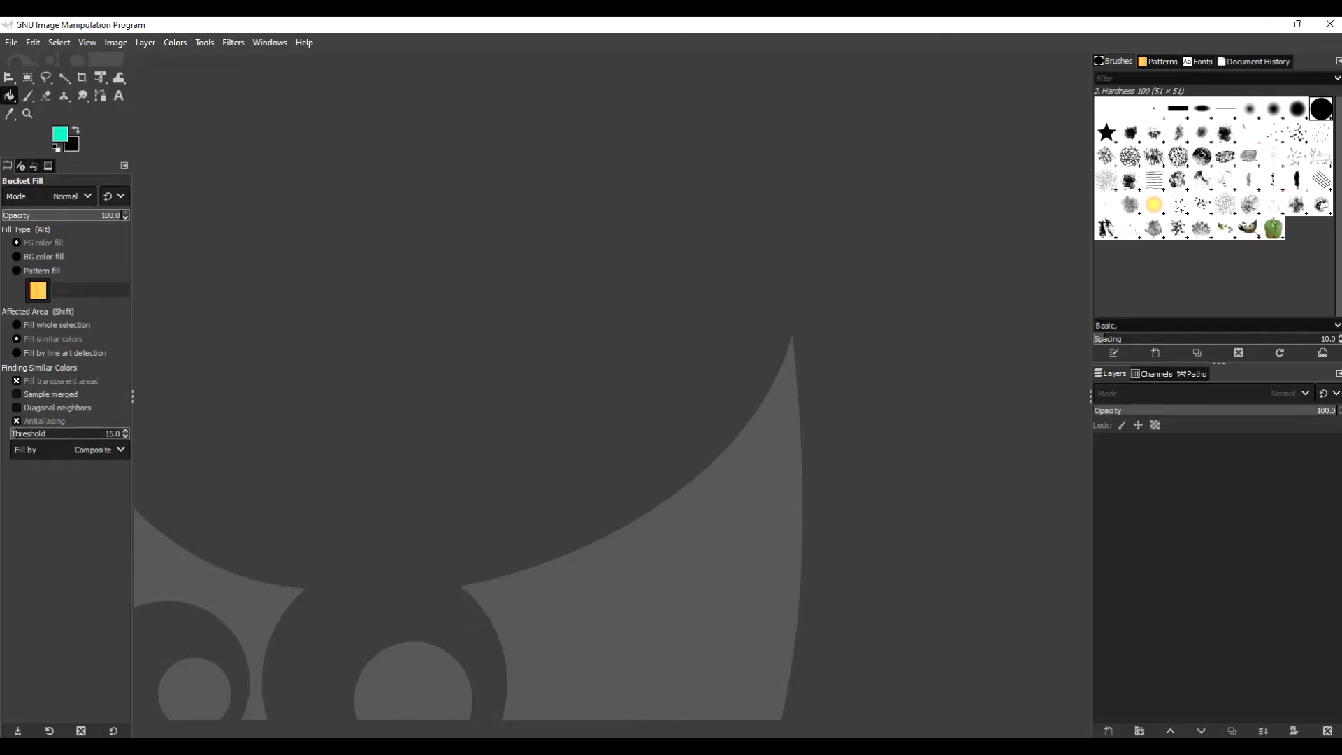
Step: Create a new image 112 px wide and 112 px high
{"action": "left_click", "coordinate": [11, 42]}
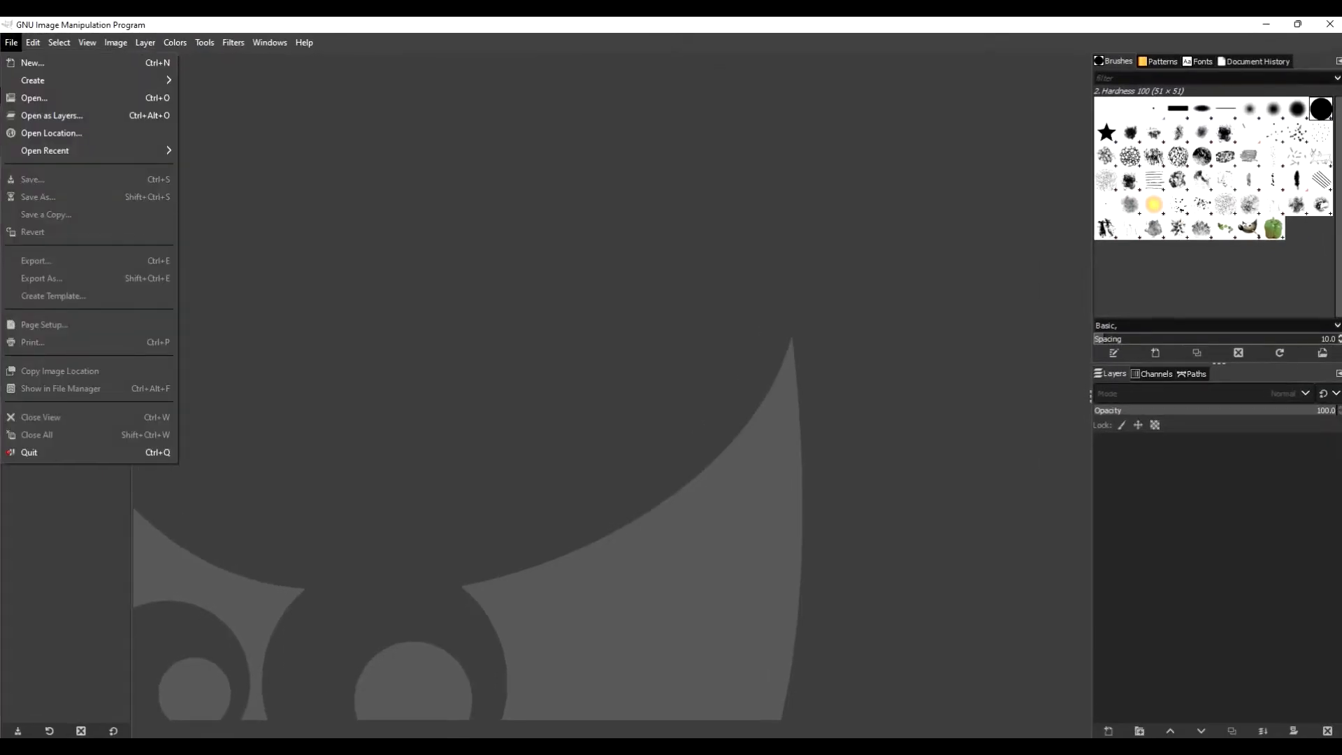
{"action": "left_click", "coordinate": [32, 63]}
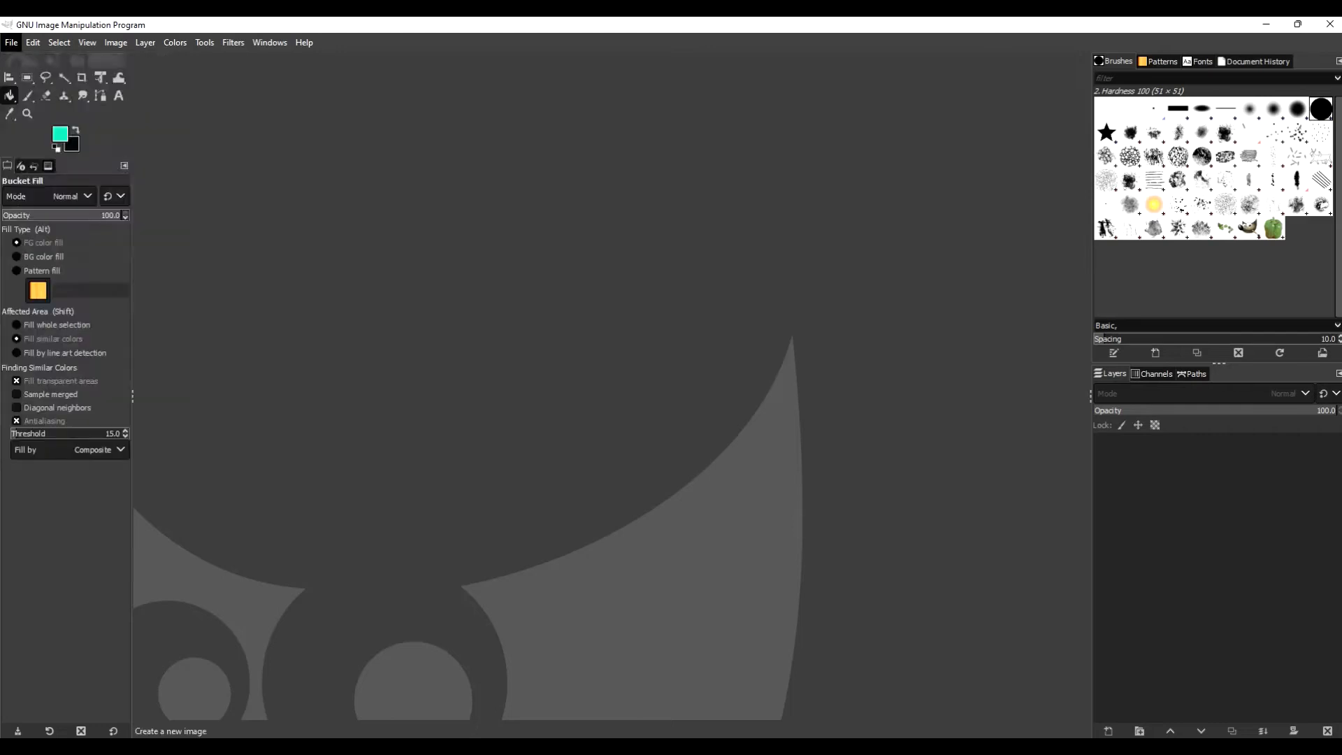
{"action": "double_click", "coordinate": [72, 100]}
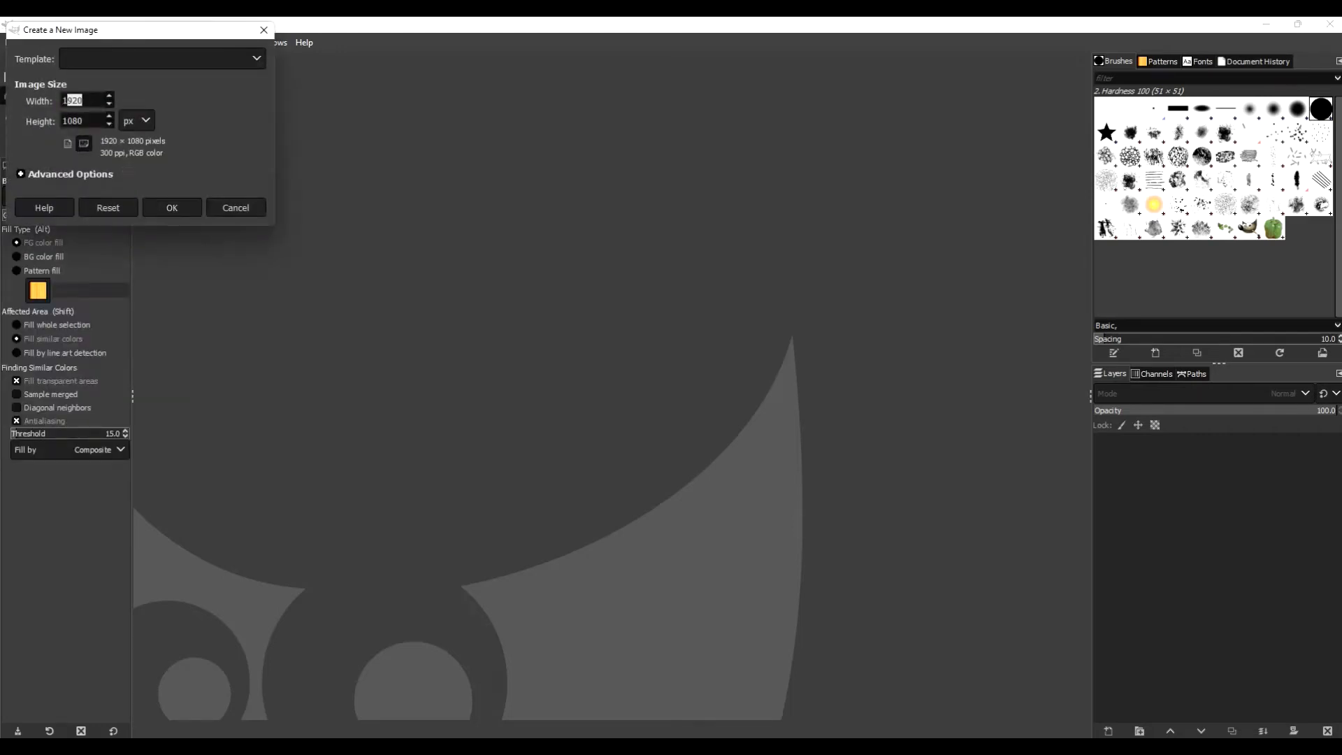
{"action": "type", "text": "112"}
{"action": "key", "text": "Tab"}
{"action": "type", "text": "11"}
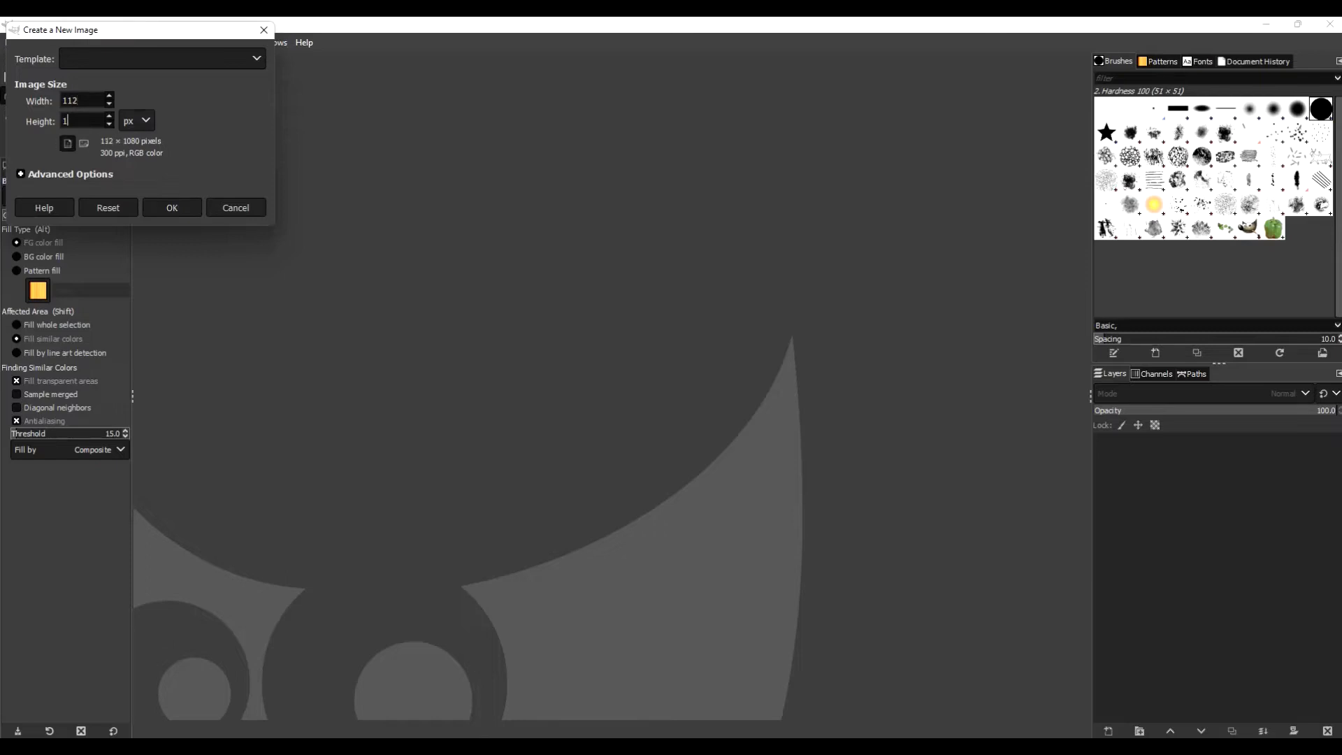
{"action": "type", "text": "2"}
{"action": "left_click", "coordinate": [172, 207]}
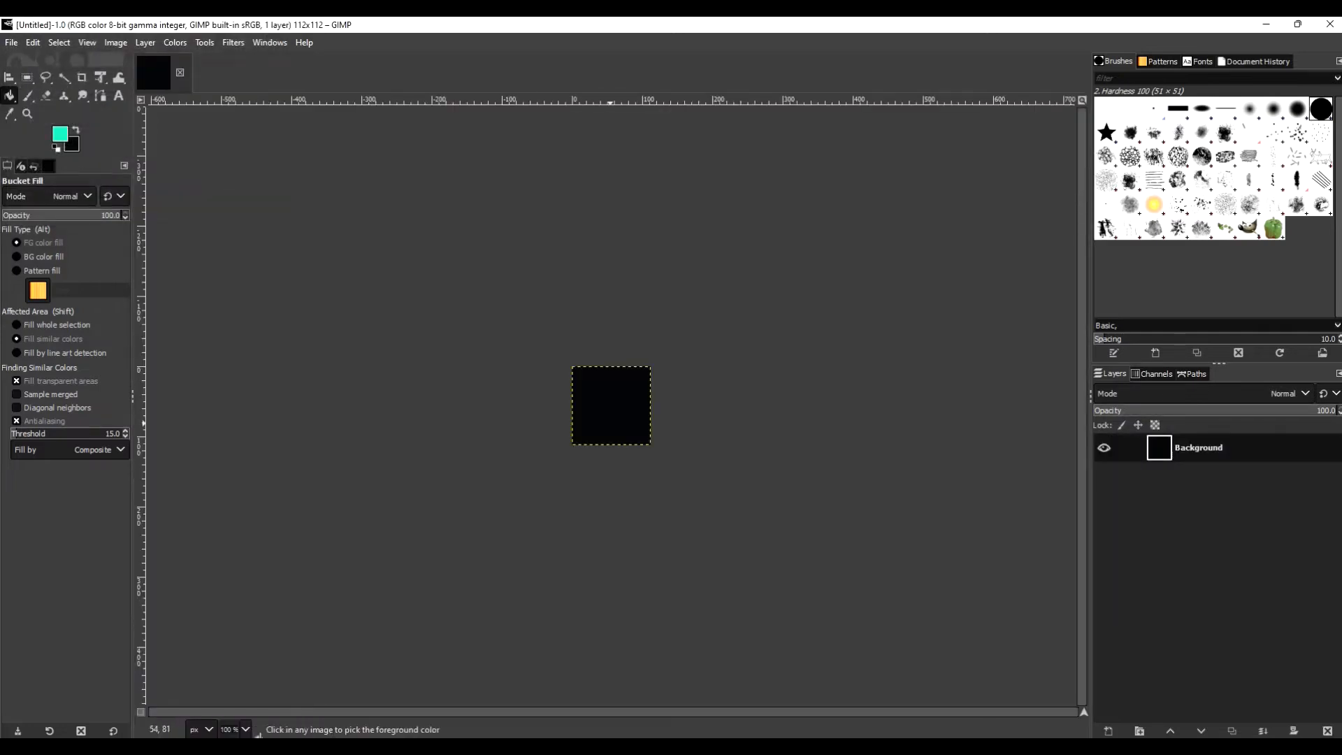
Step: Hide the black Background layer and add a new layer group above it
{"action": "scroll", "coordinate": [609, 423], "scroll_direction": "up", "scroll_amount": 4, "text": "ctrl"}
{"action": "scroll", "coordinate": [752, 357], "scroll_direction": "down", "scroll_amount": 4, "text": "ctrl"}
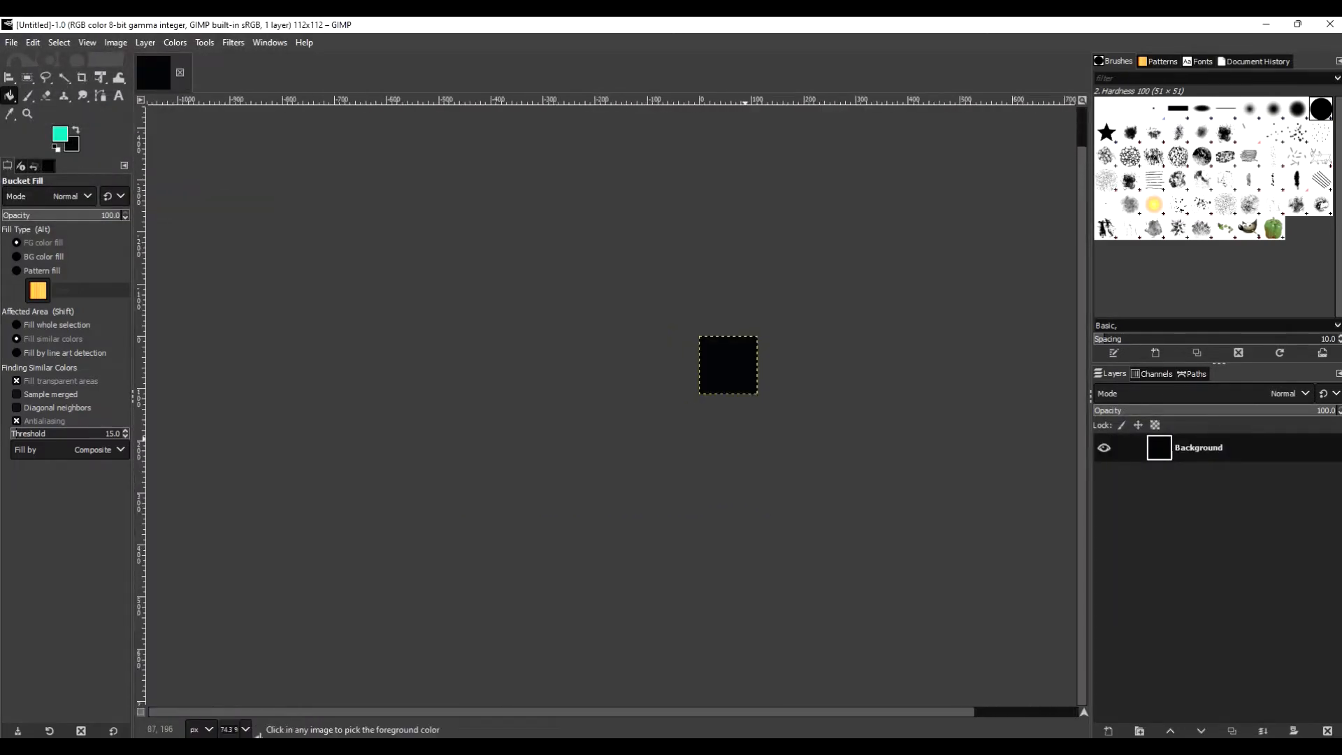
{"action": "scroll", "coordinate": [752, 356], "scroll_direction": "up", "scroll_amount": 7, "text": "ctrl"}
{"action": "scroll", "coordinate": [736, 391], "scroll_direction": "down", "scroll_amount": 3, "text": "ctrl"}
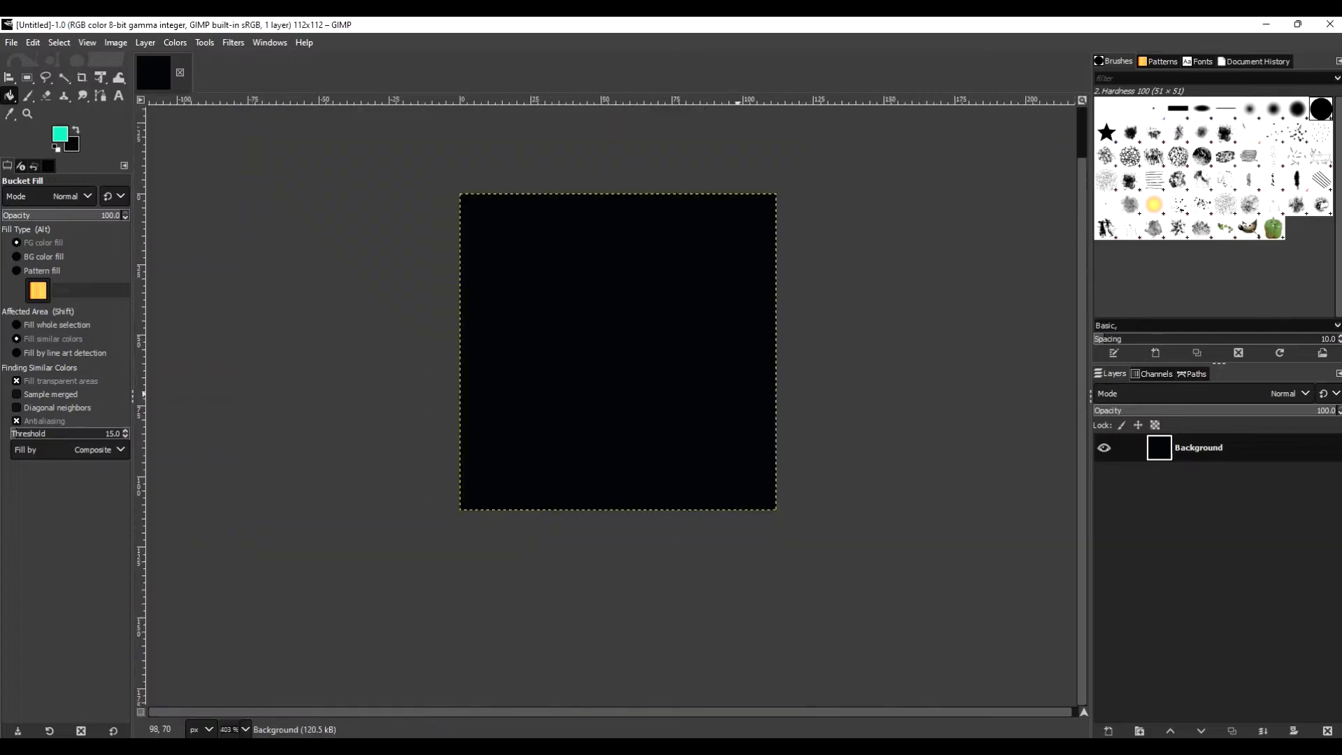
{"action": "scroll", "coordinate": [739, 394], "scroll_direction": "up", "scroll_amount": 1}
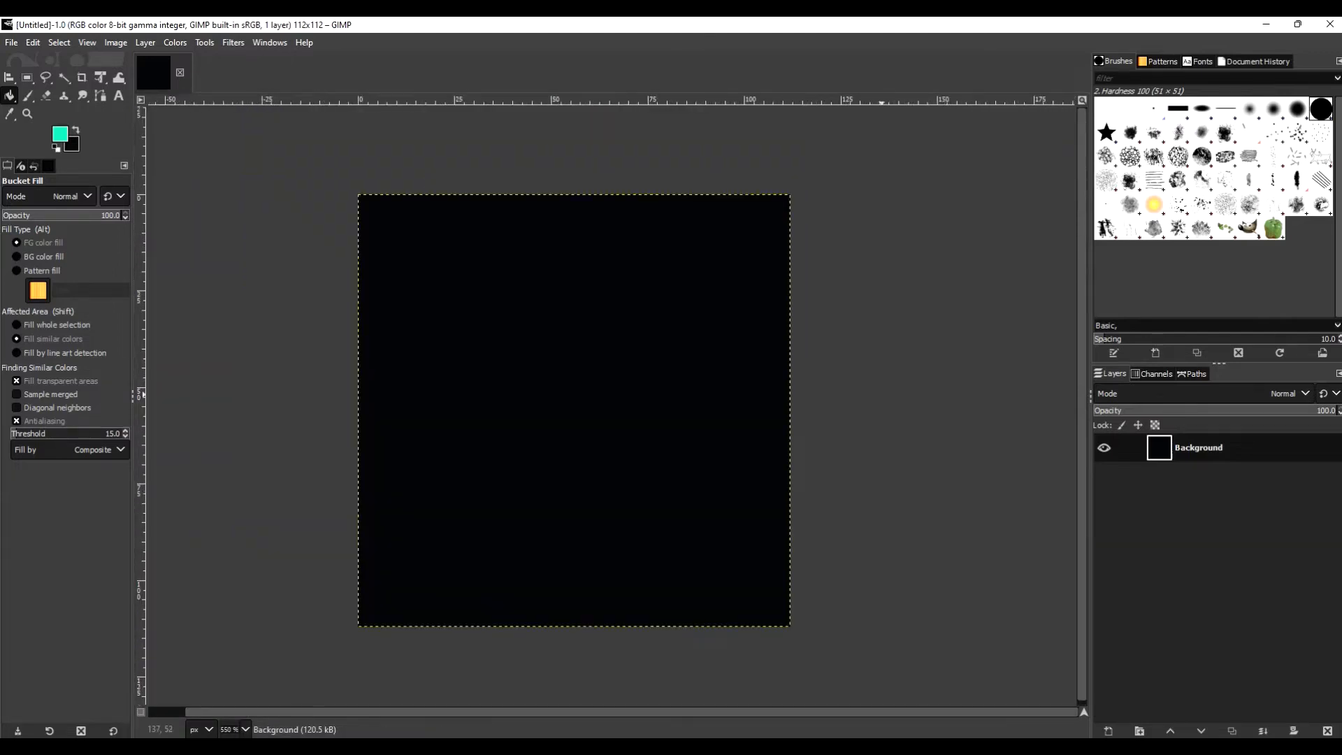
{"action": "left_click", "coordinate": [1104, 448]}
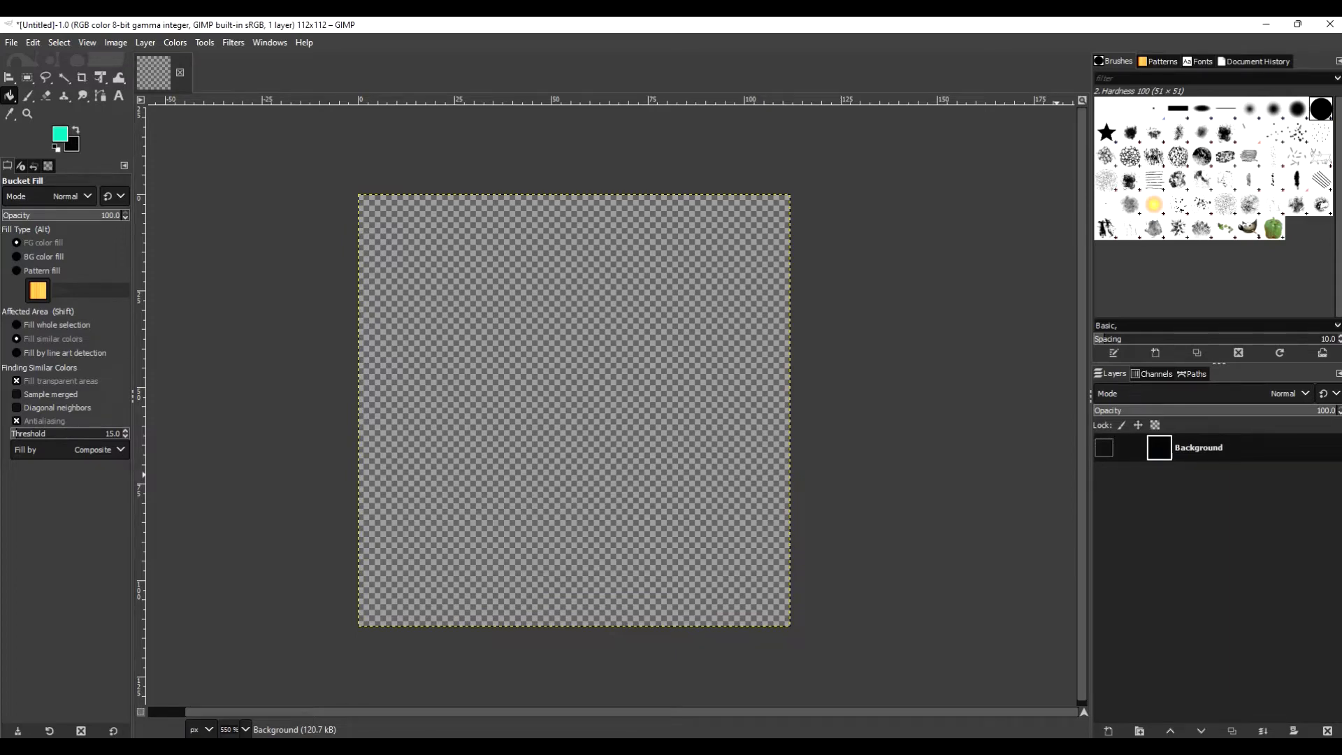
{"action": "right_click", "coordinate": [1153, 448]}
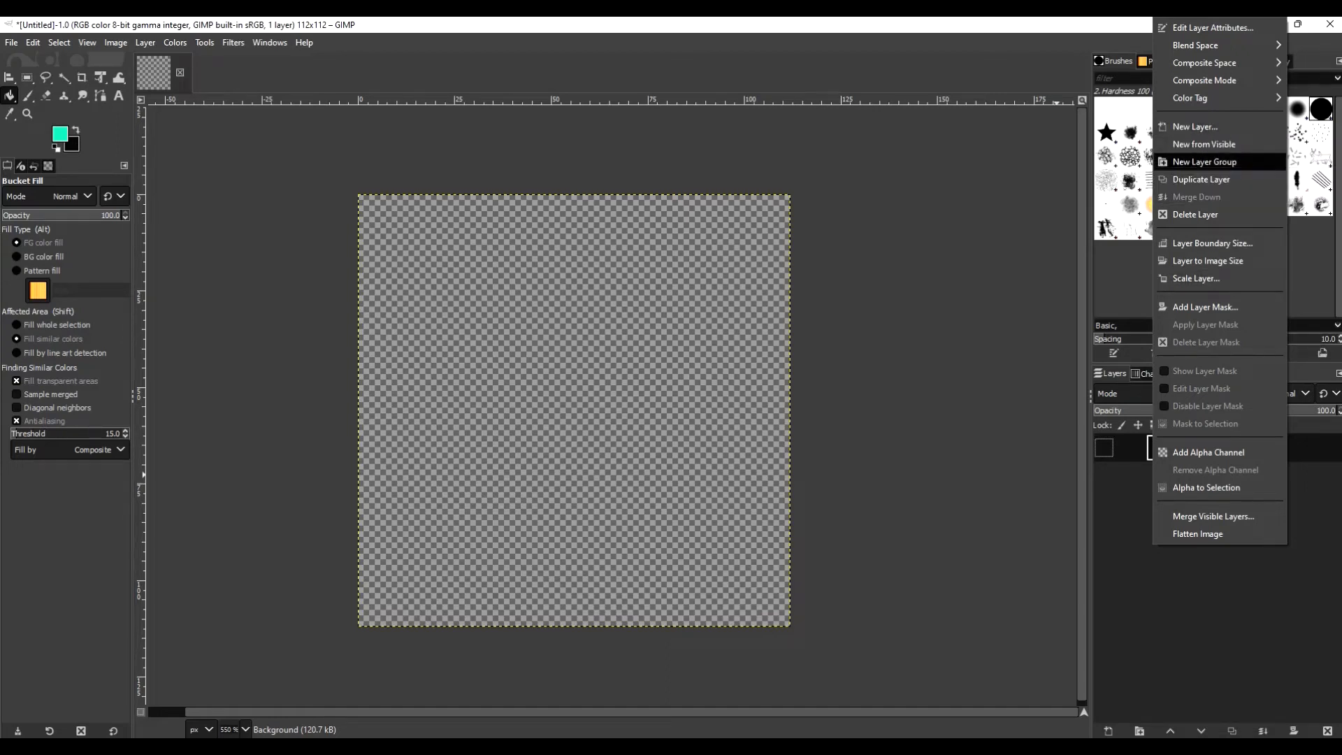
{"action": "left_click", "coordinate": [1202, 162]}
Step: Add a second layer group nested inside the first one, and delete the nested group
{"action": "right_click", "coordinate": [1178, 533]}
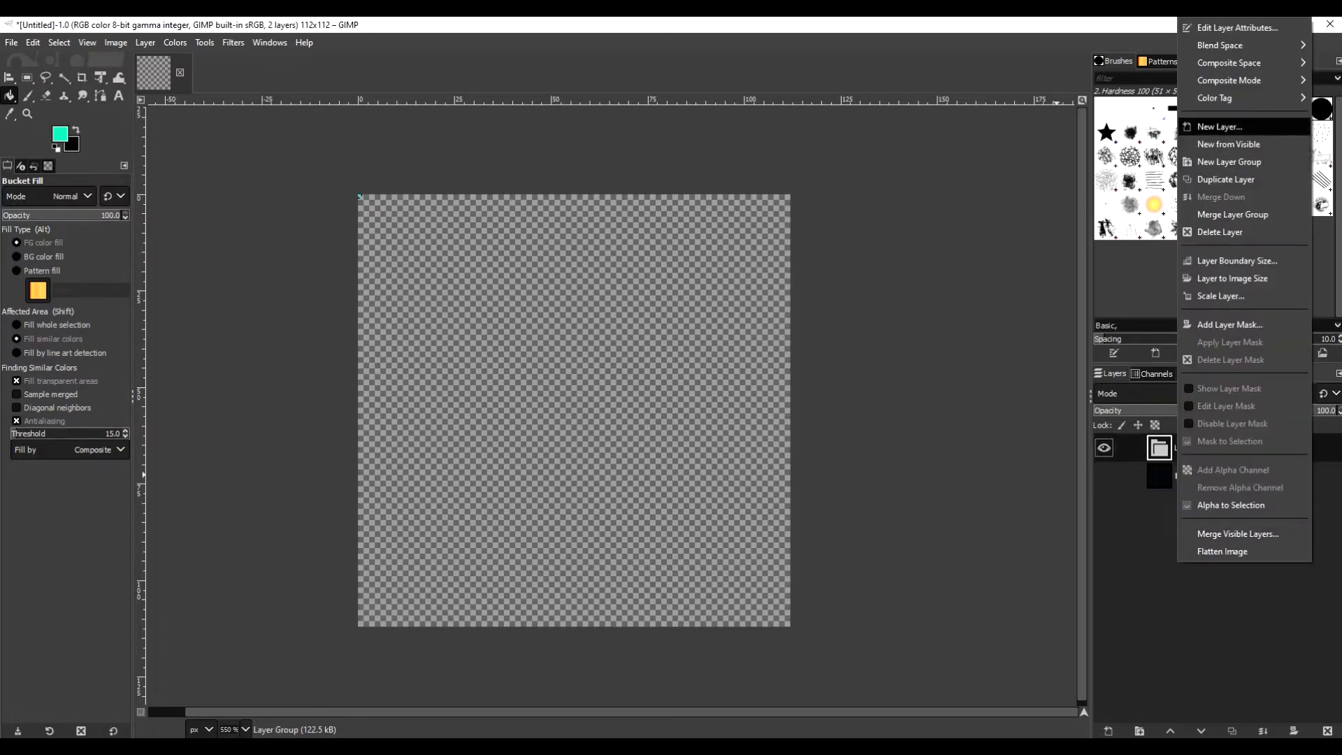
{"action": "left_click", "coordinate": [1229, 162]}
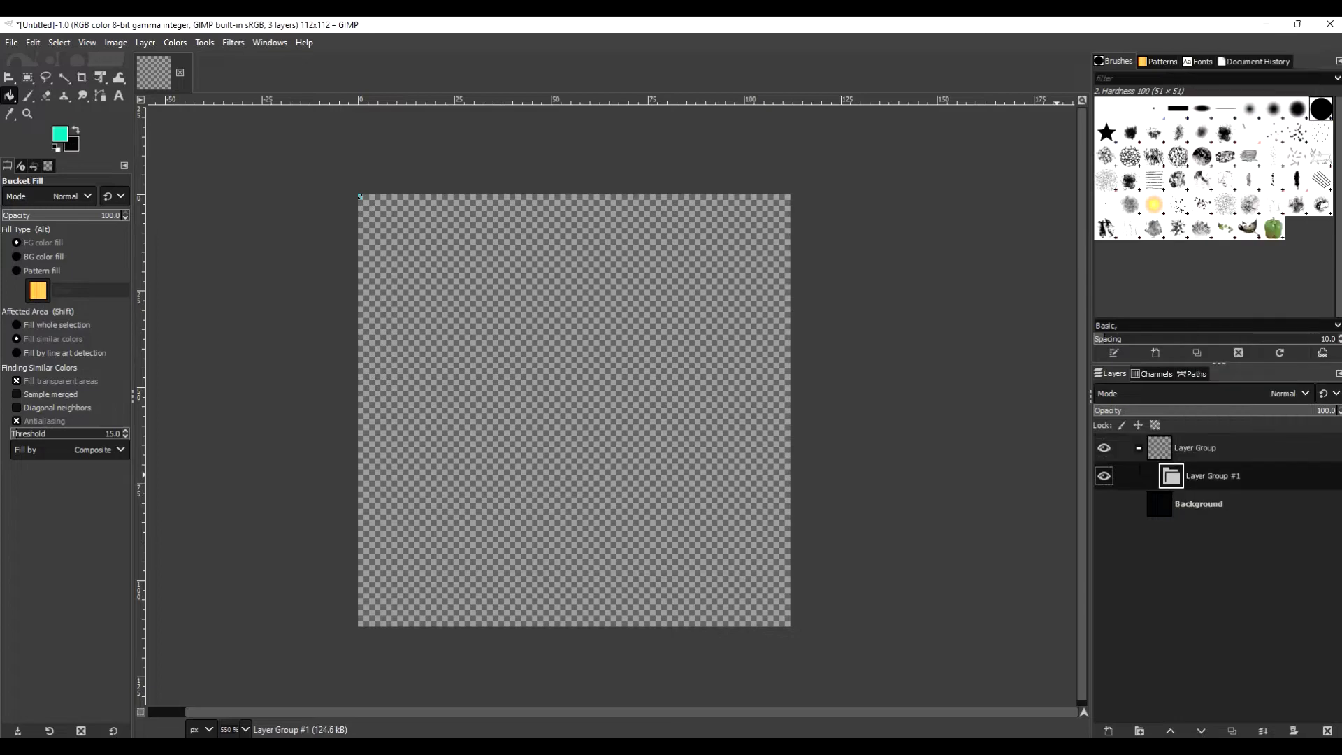
{"action": "left_click", "coordinate": [1196, 448]}
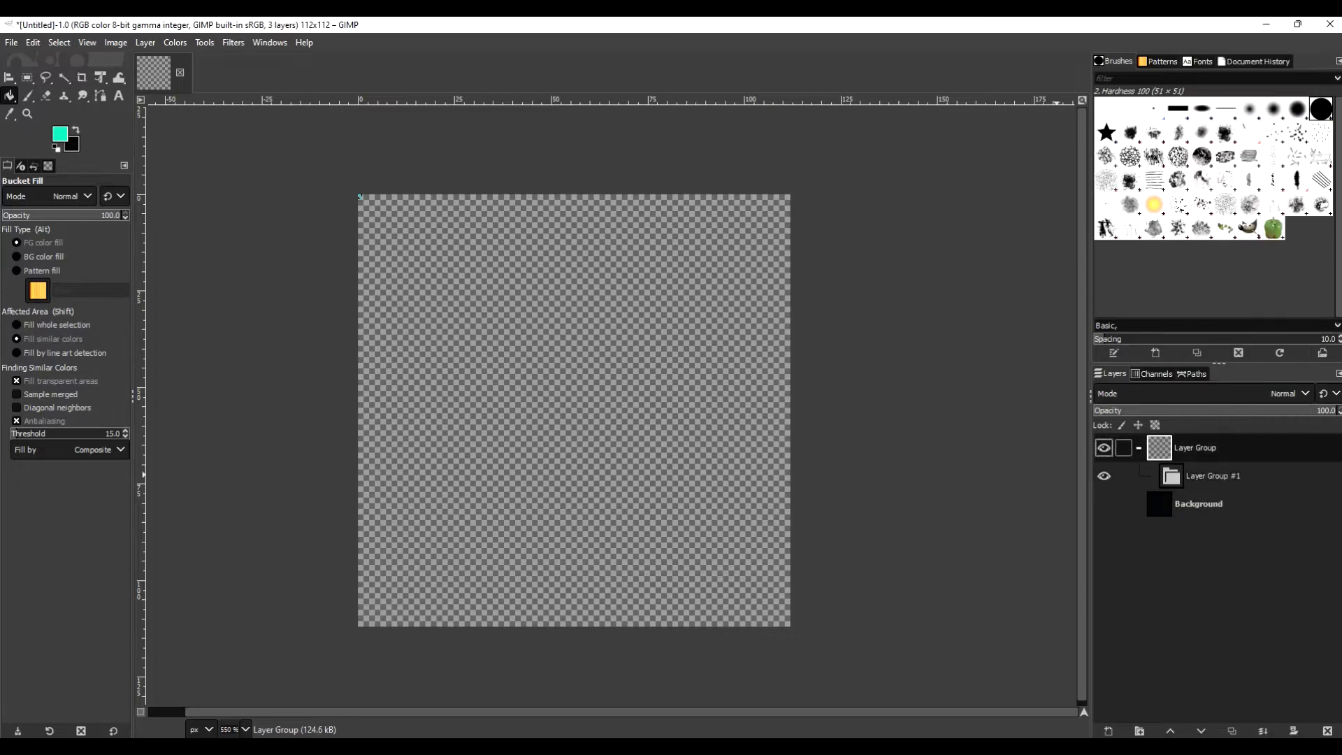
{"action": "left_click", "coordinate": [1213, 476]}
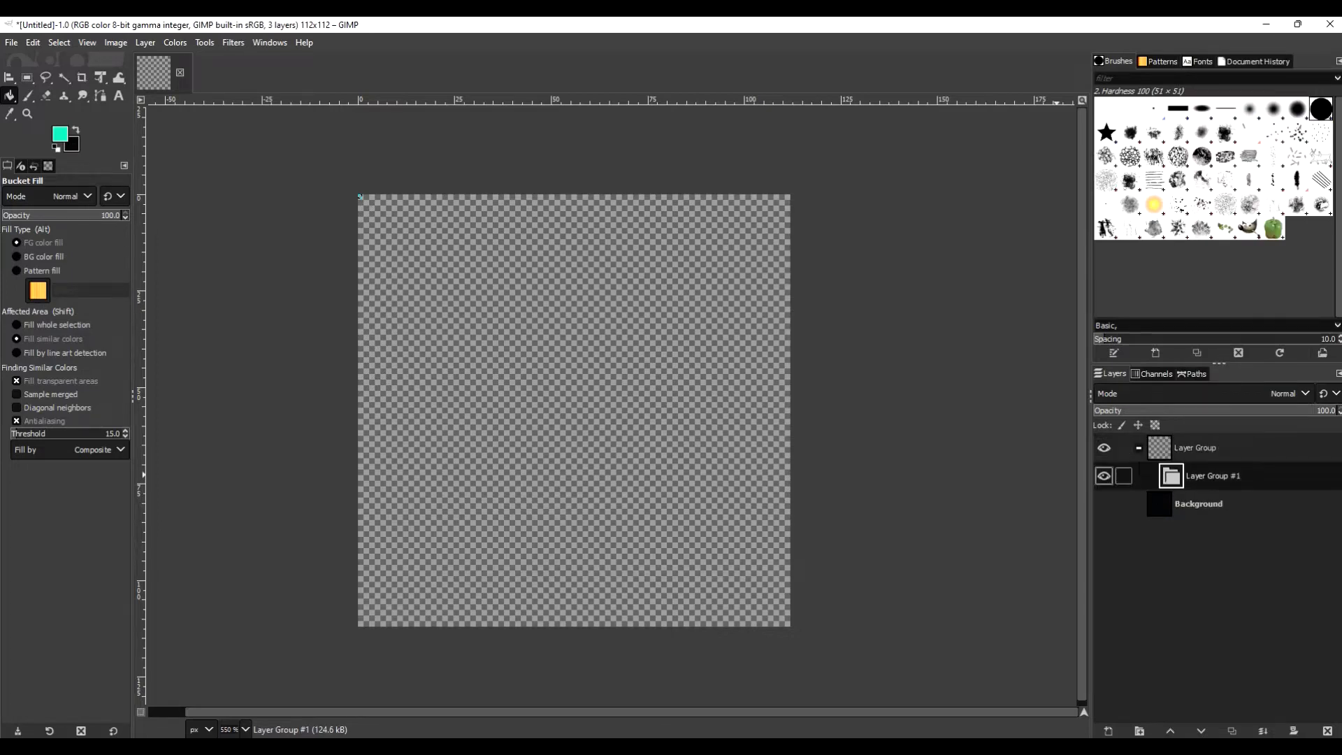
{"action": "left_click", "coordinate": [1139, 448]}
{"action": "left_click", "coordinate": [1139, 448]}
{"action": "right_click", "coordinate": [1213, 476]}
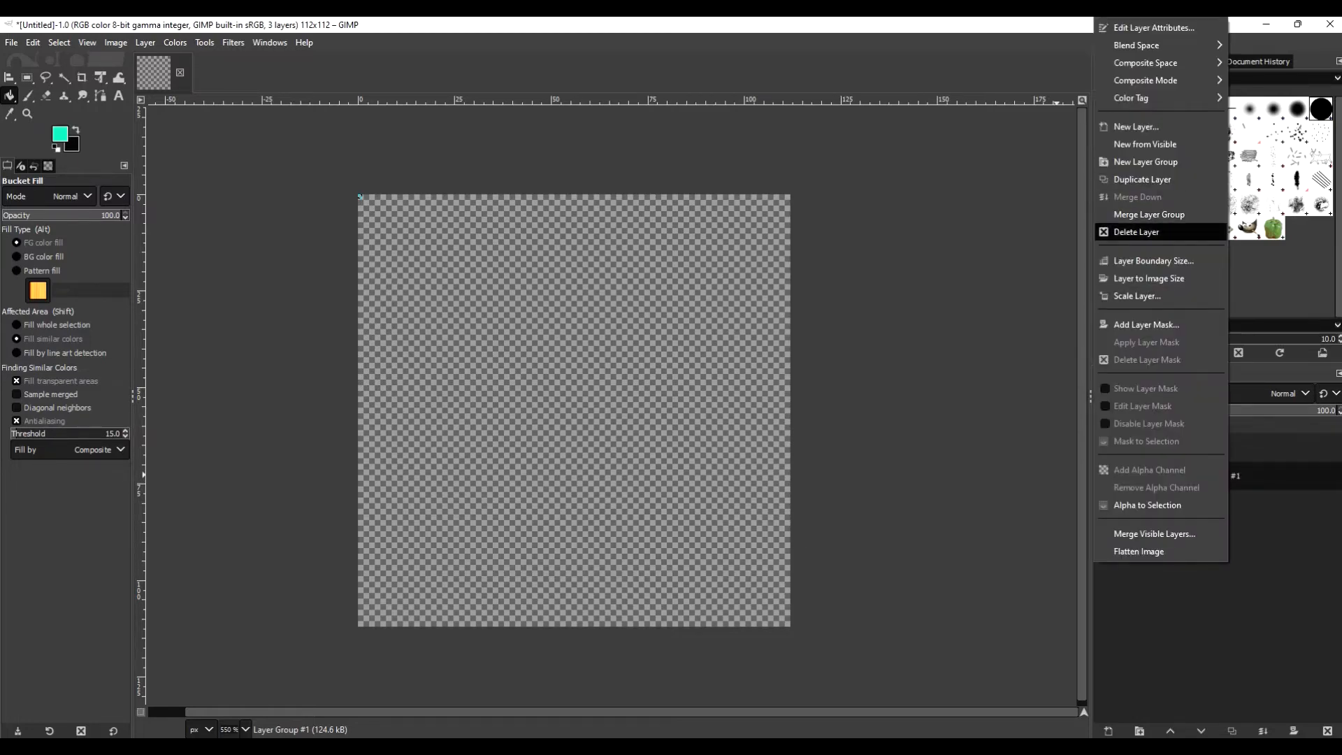
{"action": "left_click", "coordinate": [1136, 232]}
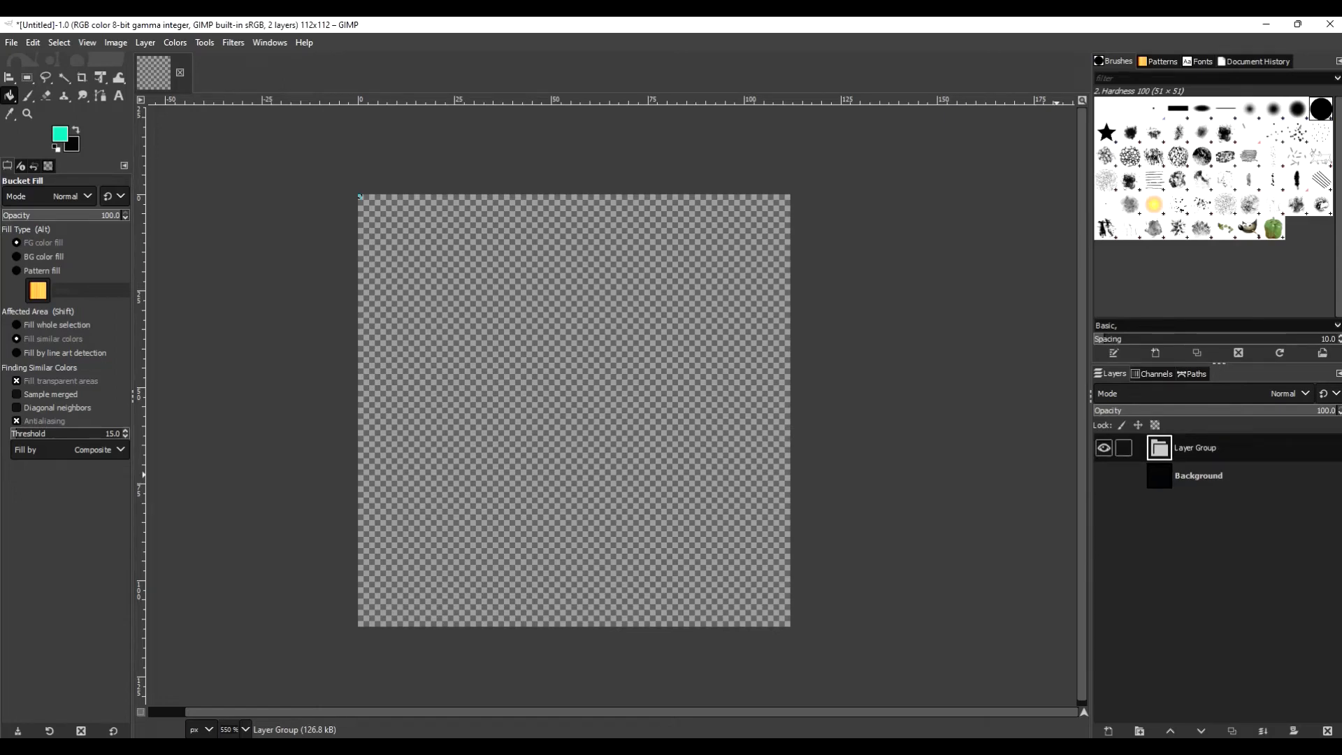
Step: Add a new transparent 112 × 112 px layer named "head" inside the layer group
{"action": "right_click", "coordinate": [1179, 450]}
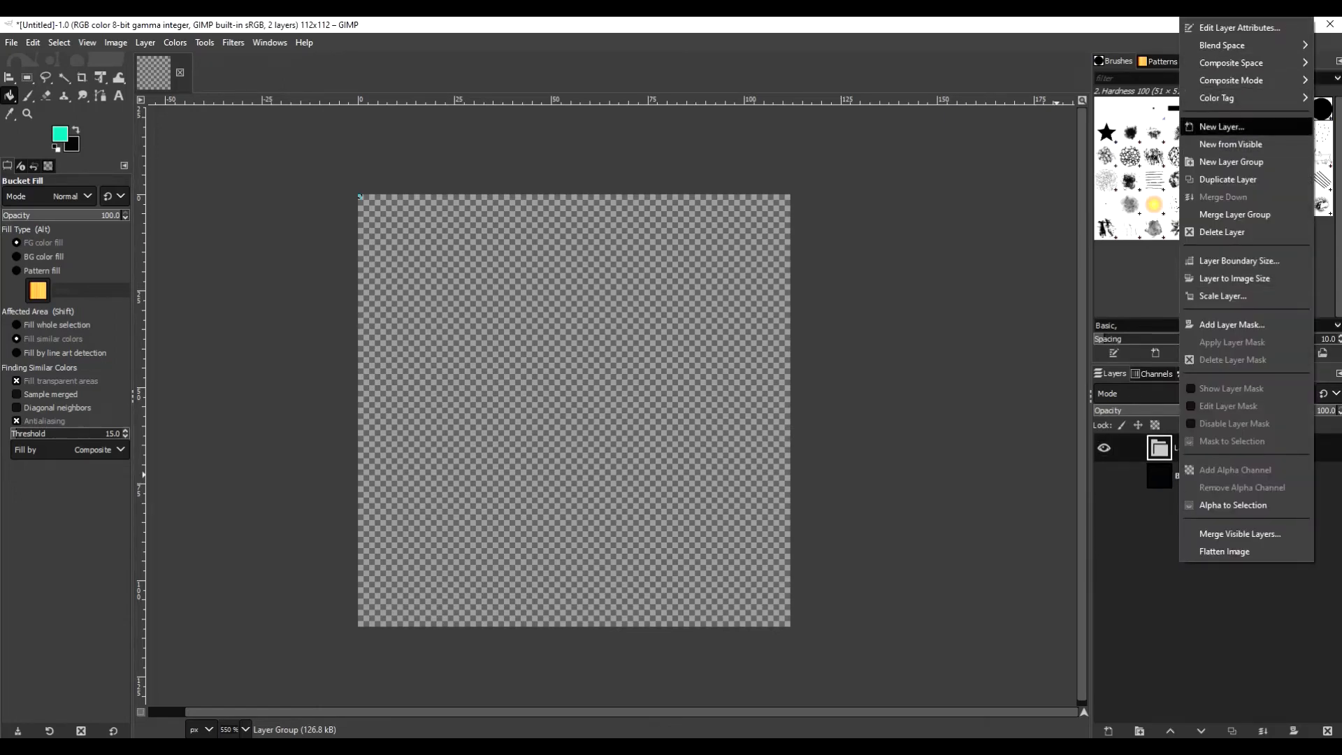
{"action": "left_click", "coordinate": [1224, 126]}
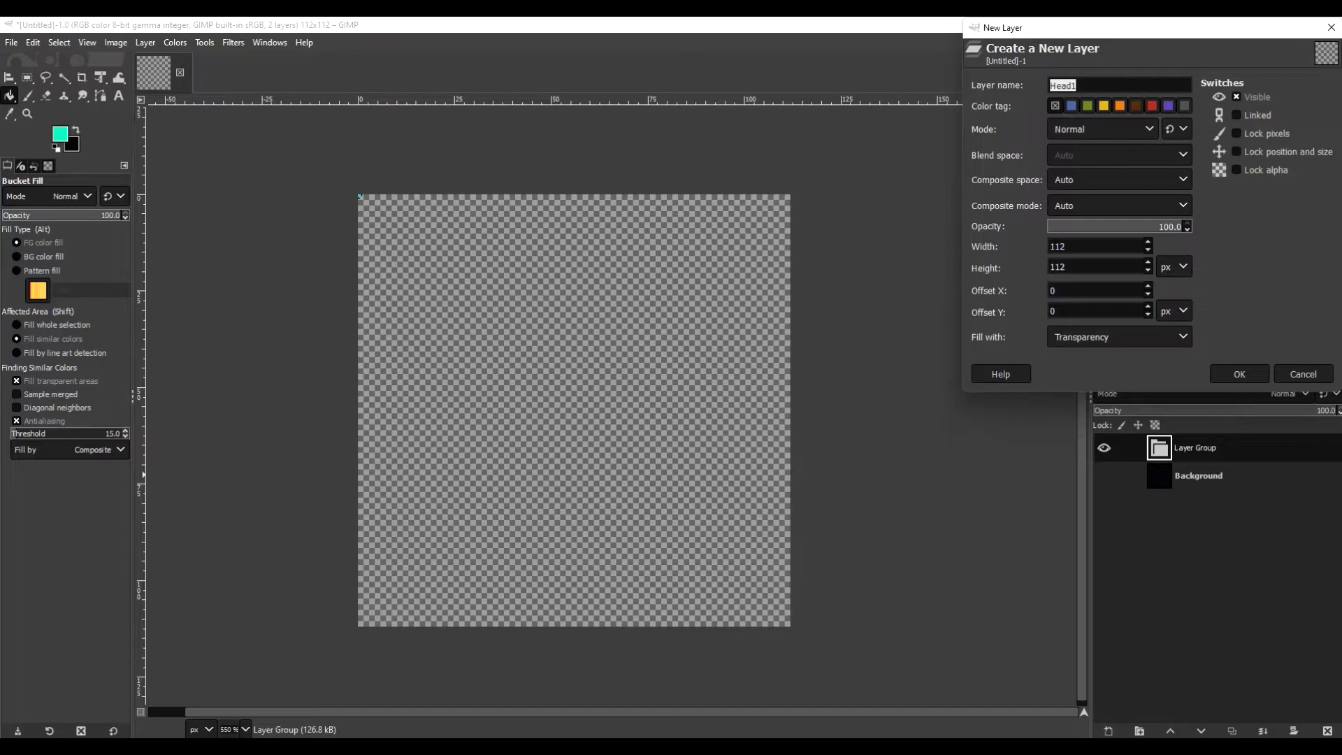
{"action": "type", "text": "head"}
{"action": "key", "text": "Return"}
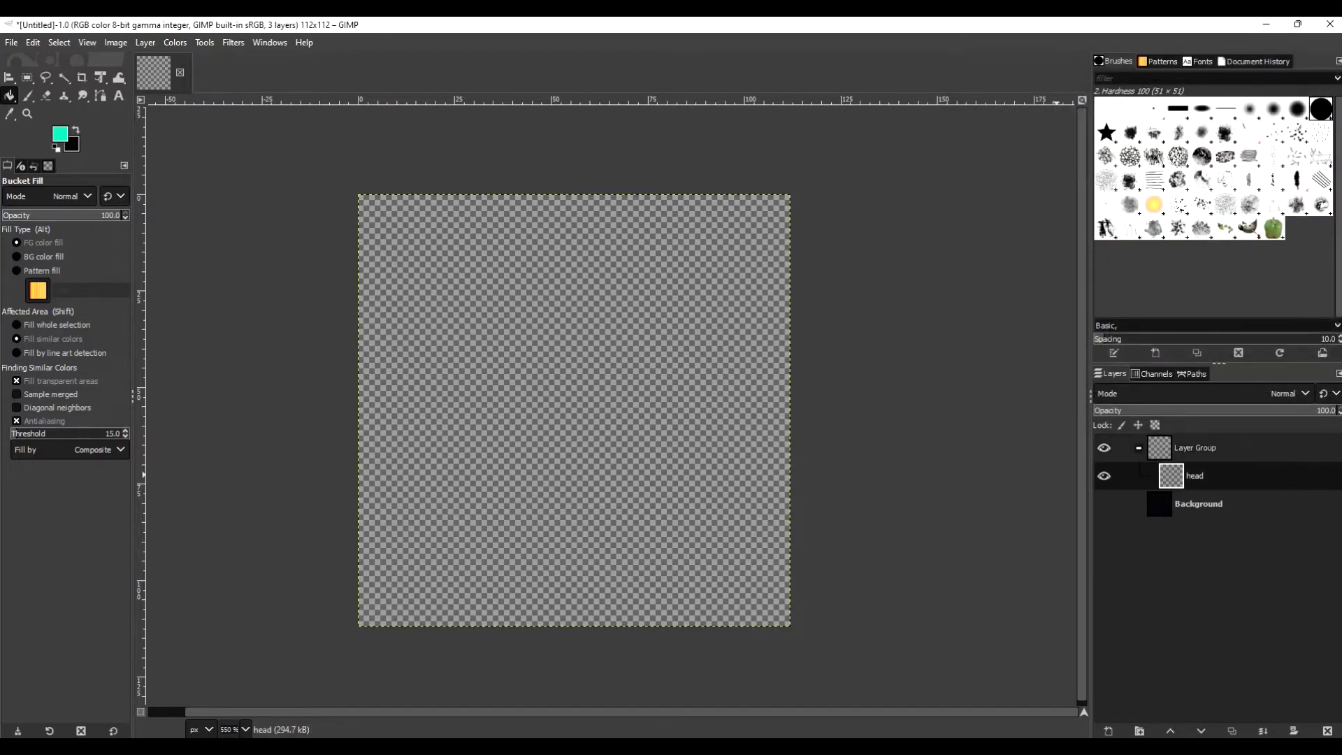
Step: Rename the layer group containing the head layer as "Heads"
{"action": "left_click", "coordinate": [1195, 448]}
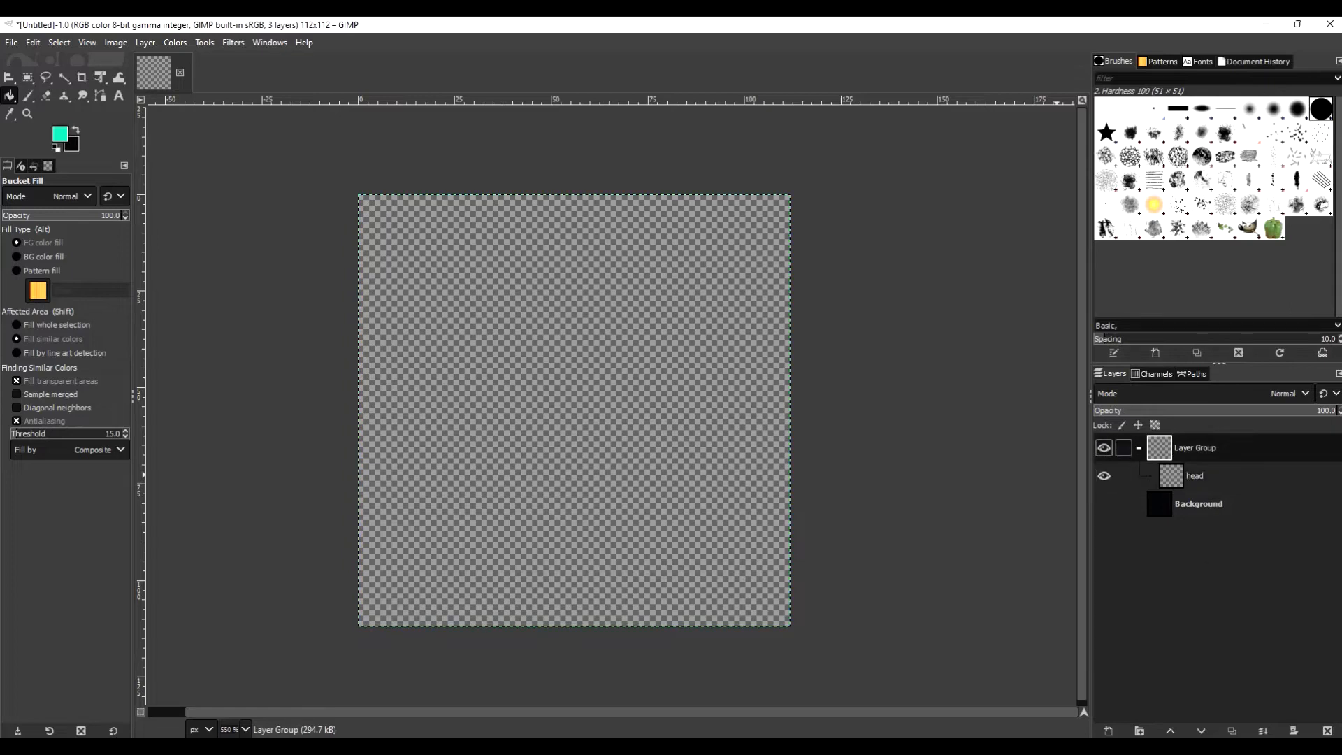
{"action": "right_click", "coordinate": [1196, 448]}
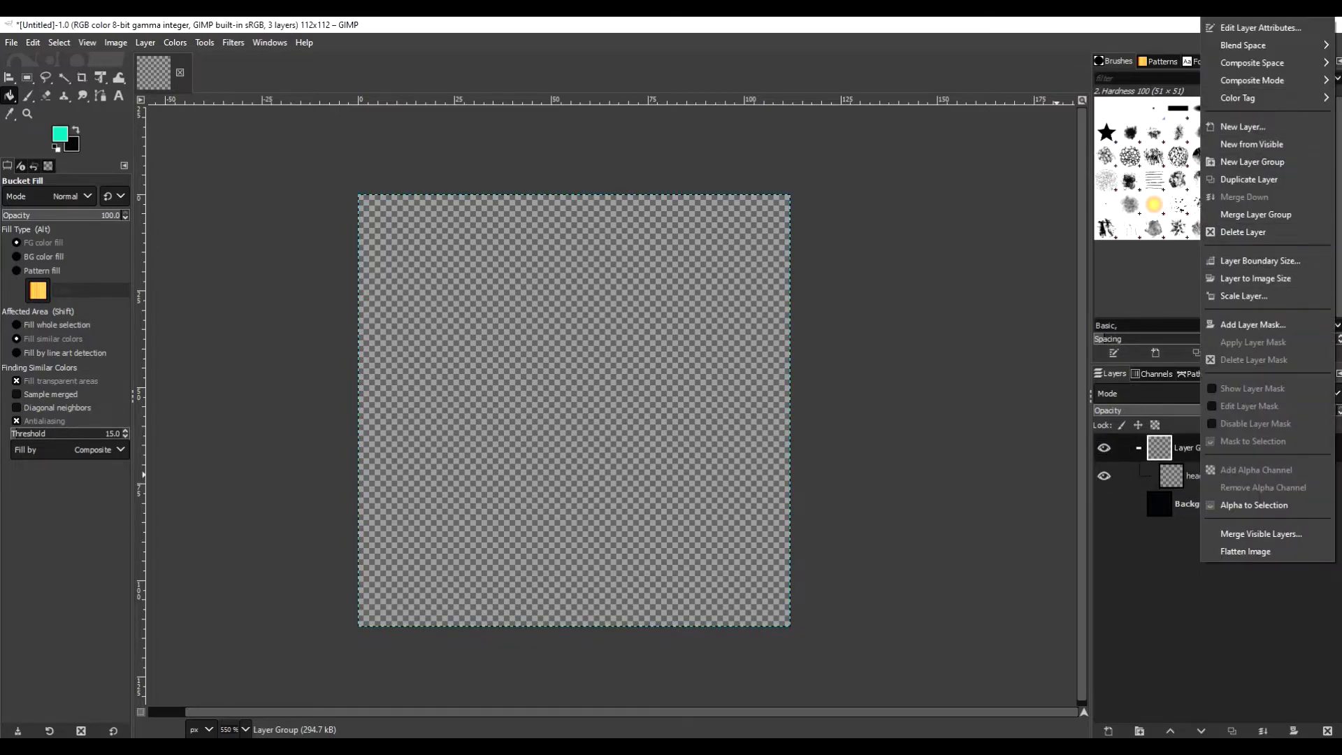
{"action": "double_click", "coordinate": [1195, 448]}
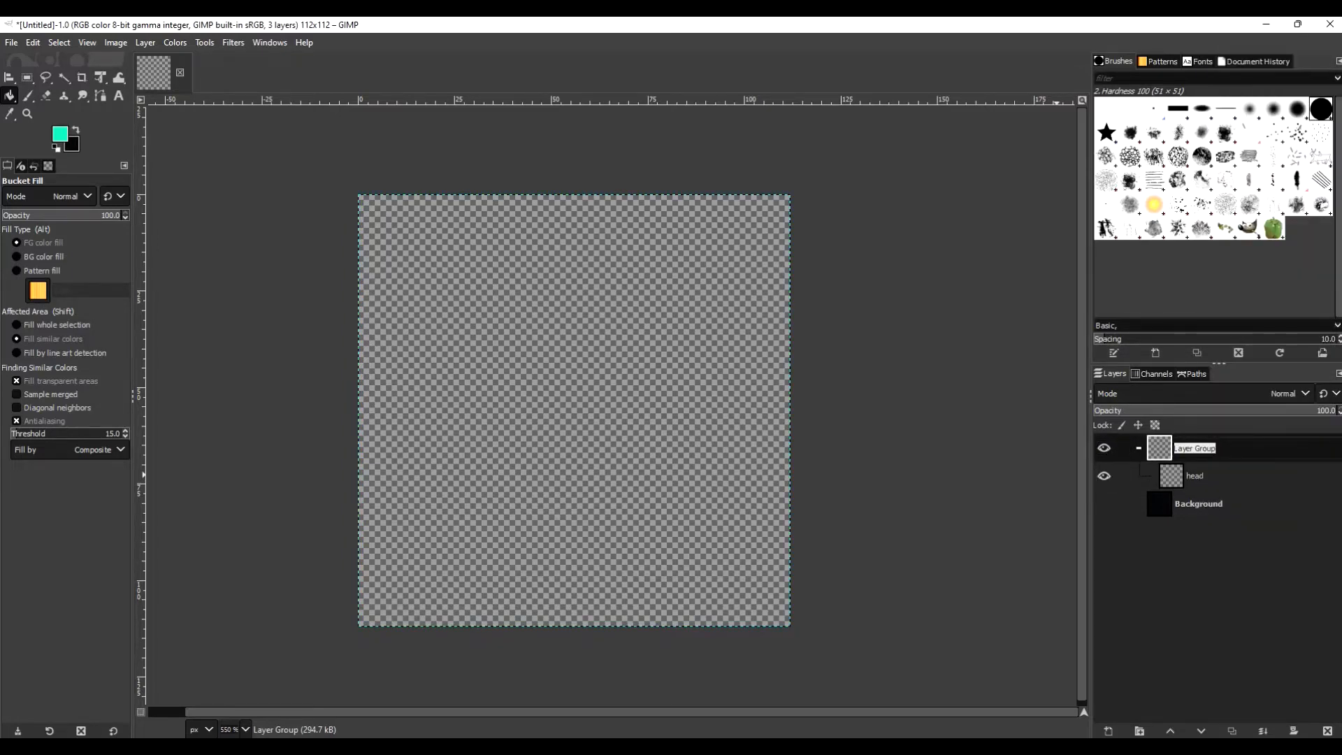
{"action": "type", "text": "Heades"}
{"action": "key", "text": "BackSpace"}
{"action": "key", "text": "BackSpace"}
{"action": "type", "text": "s"}
{"action": "key", "text": "Return"}
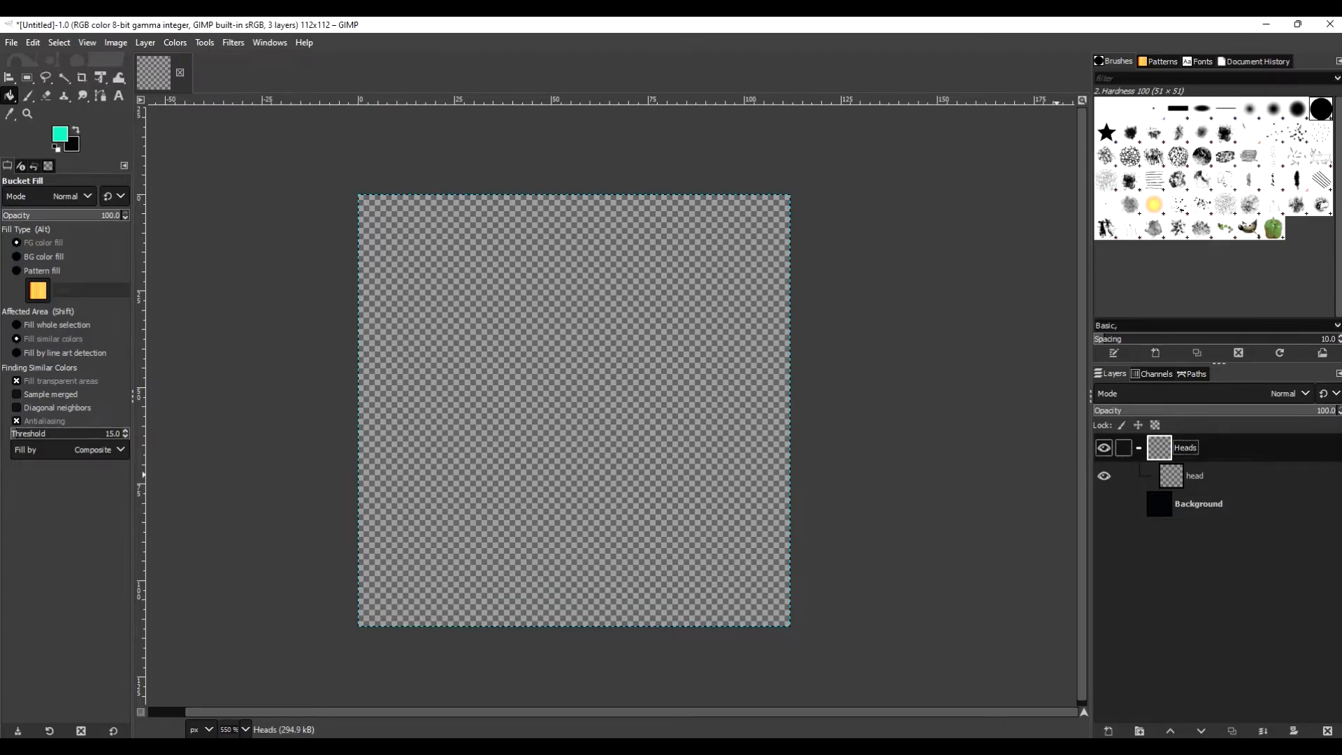
Step: Add a new layer group inside the Heads group and try to move it below the Background layer
{"action": "left_click", "coordinate": [1195, 476]}
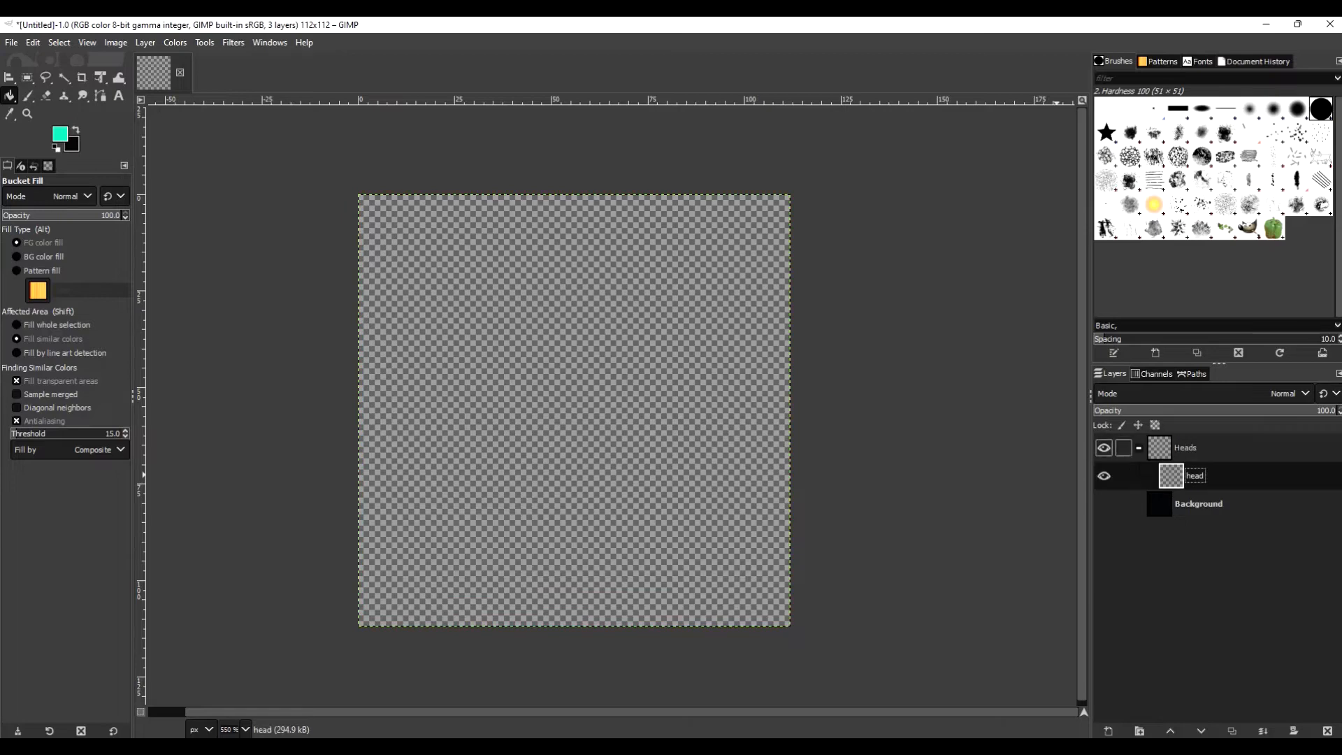
{"action": "left_click", "coordinate": [1139, 448]}
{"action": "right_click", "coordinate": [1175, 448]}
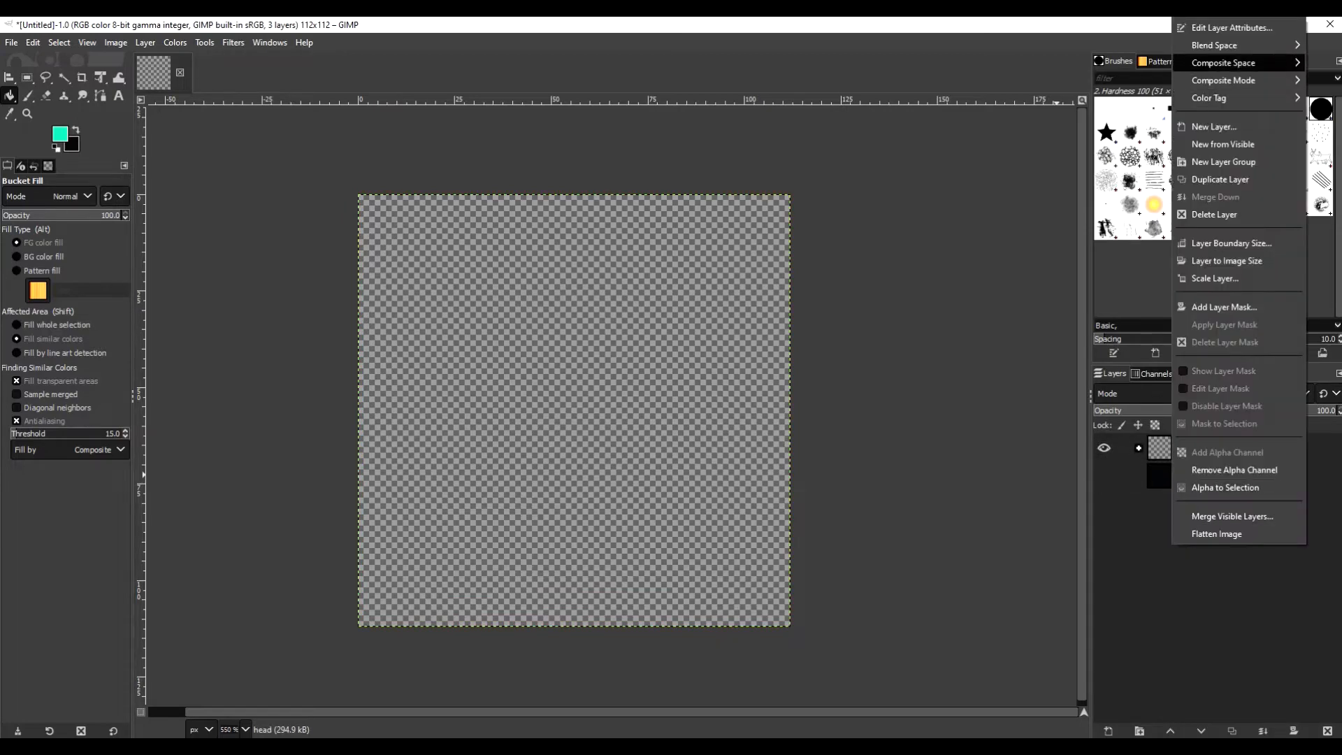
{"action": "mouse_move", "coordinate": [1223, 63]}
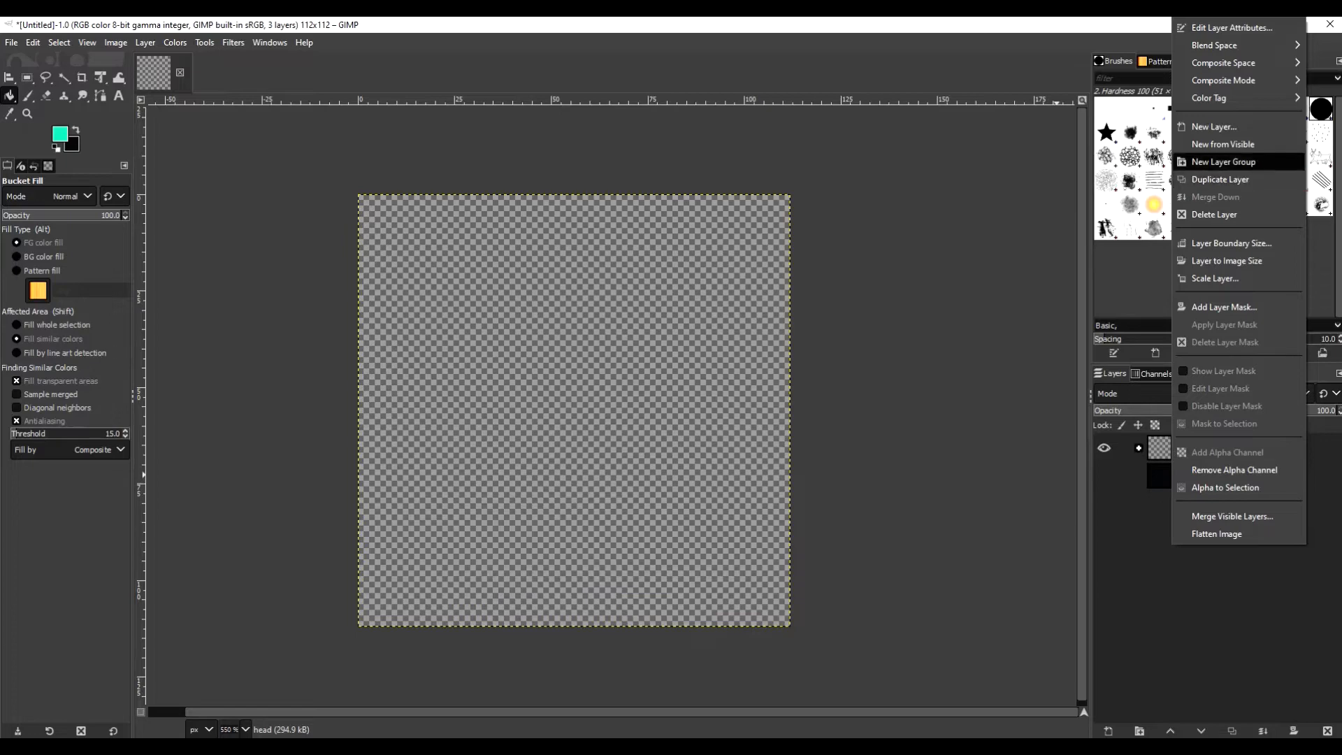
{"action": "left_click", "coordinate": [1224, 162]}
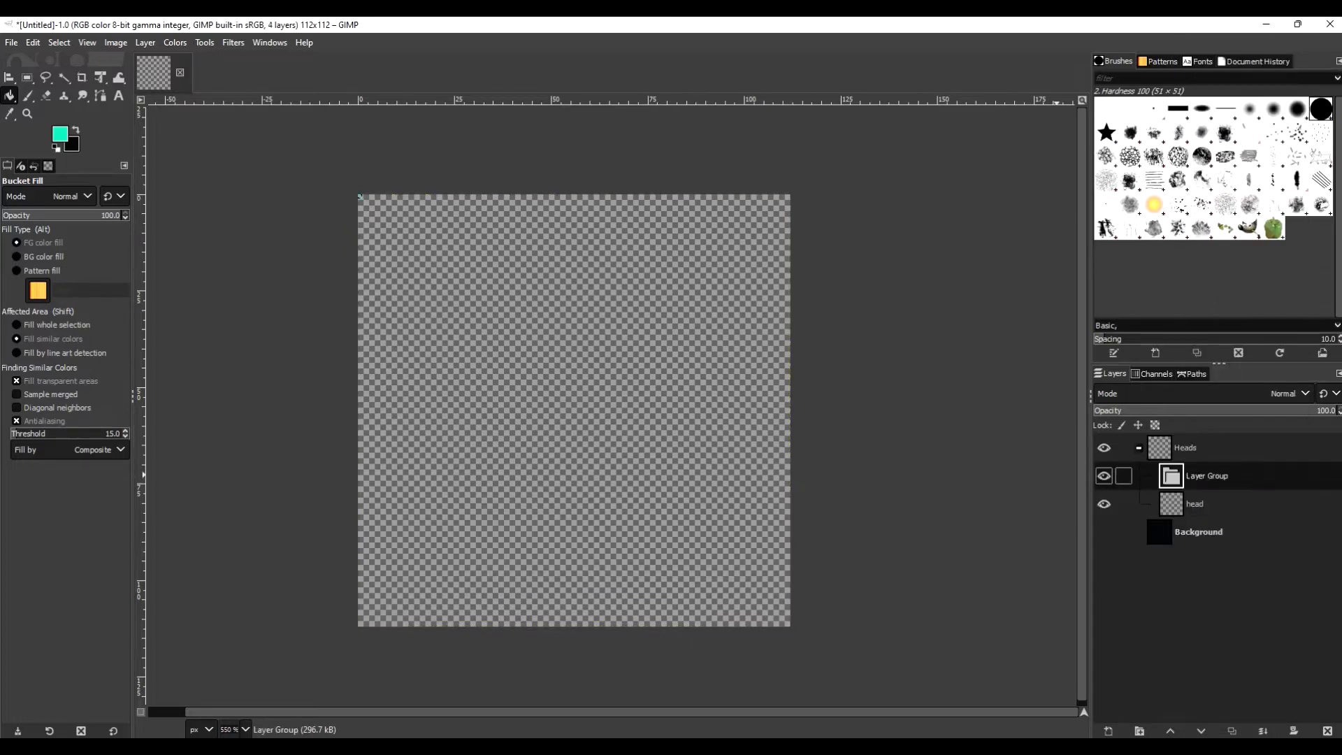
{"action": "left_click_drag", "start_coordinate": [1200, 476], "coordinate": [1182, 579]}
{"action": "right_click", "coordinate": [1196, 478]}
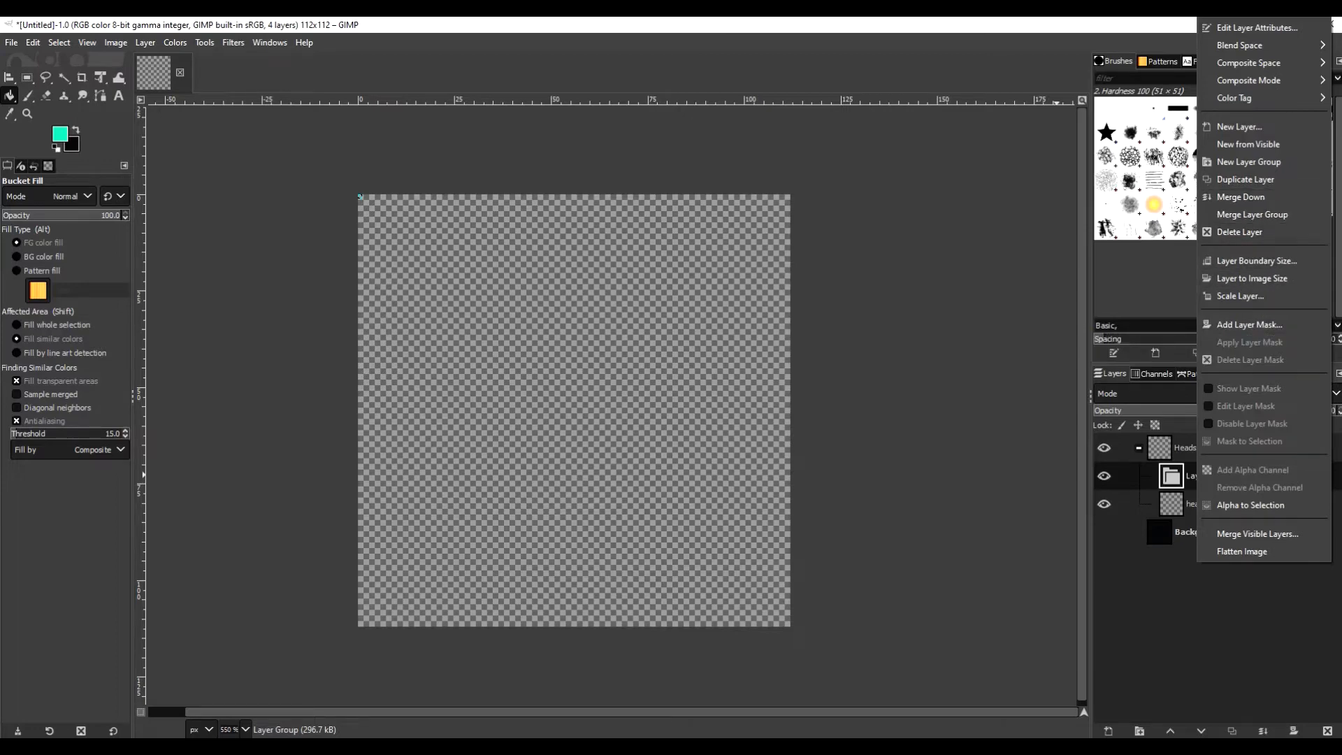
{"action": "left_click", "coordinate": [1189, 505]}
{"action": "left_click", "coordinate": [1188, 505]}
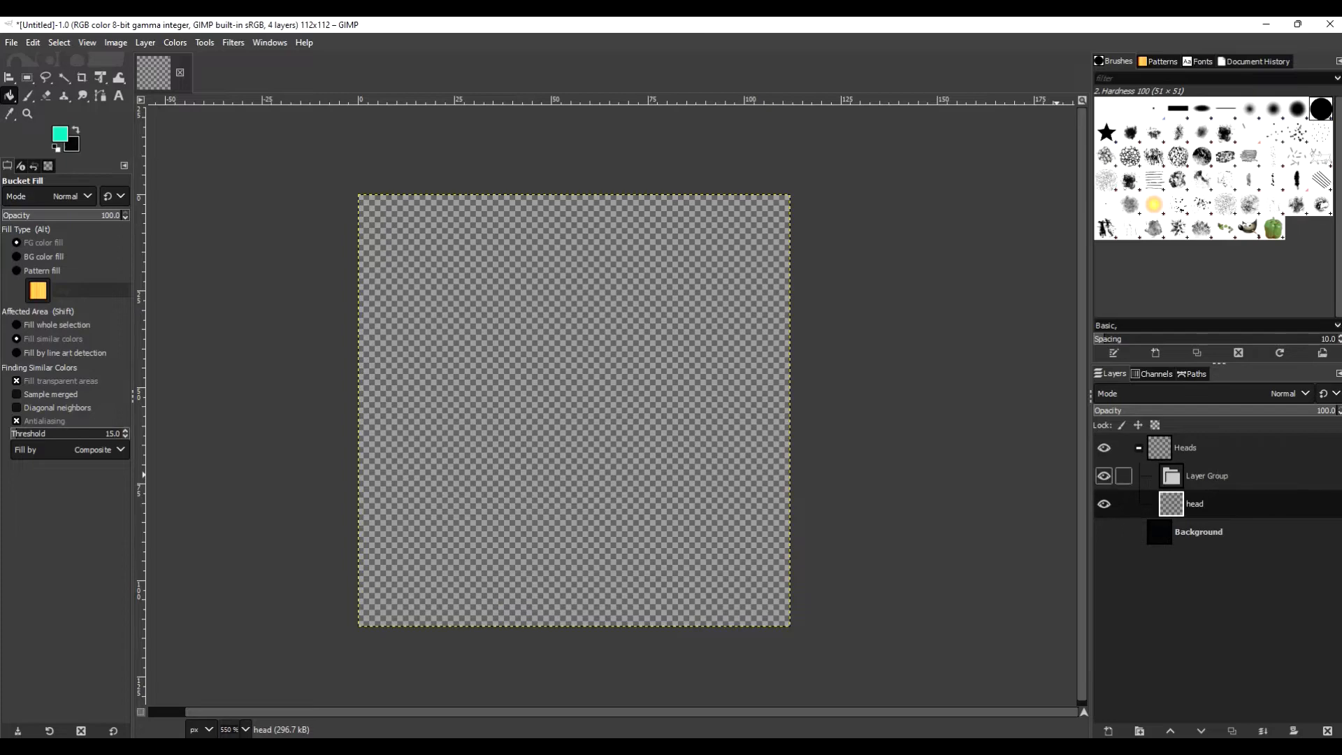
{"action": "left_click", "coordinate": [1199, 476]}
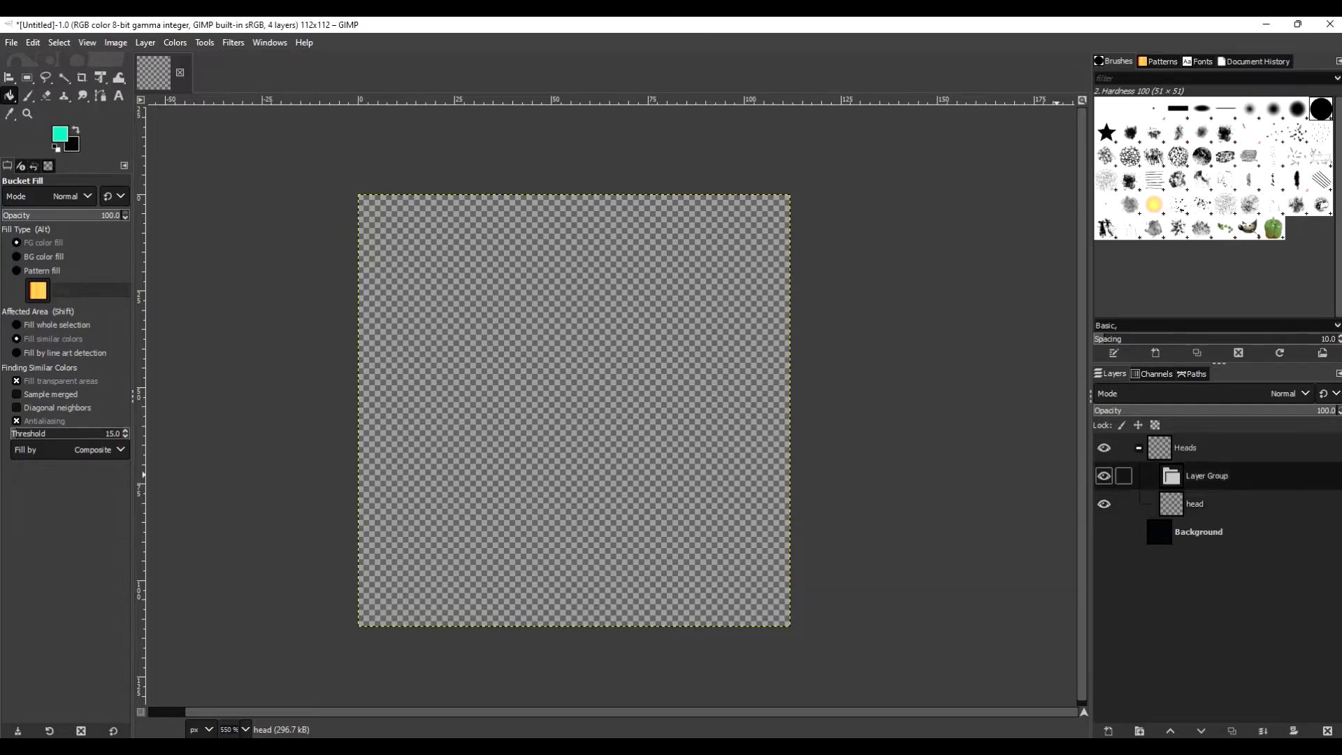
Step: Delete the Heads layer group together with everything inside it
{"action": "left_click", "coordinate": [1194, 449]}
{"action": "right_click", "coordinate": [1194, 449]}
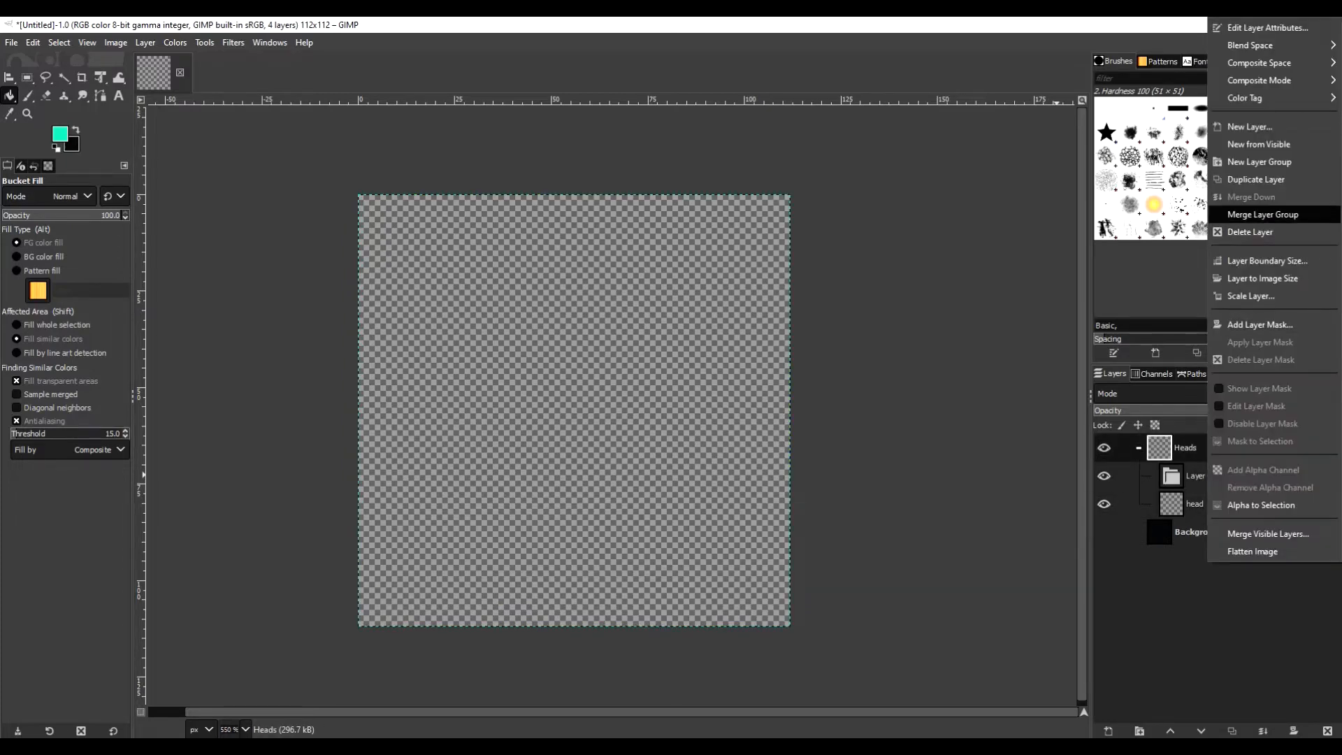
{"action": "left_click", "coordinate": [1250, 232]}
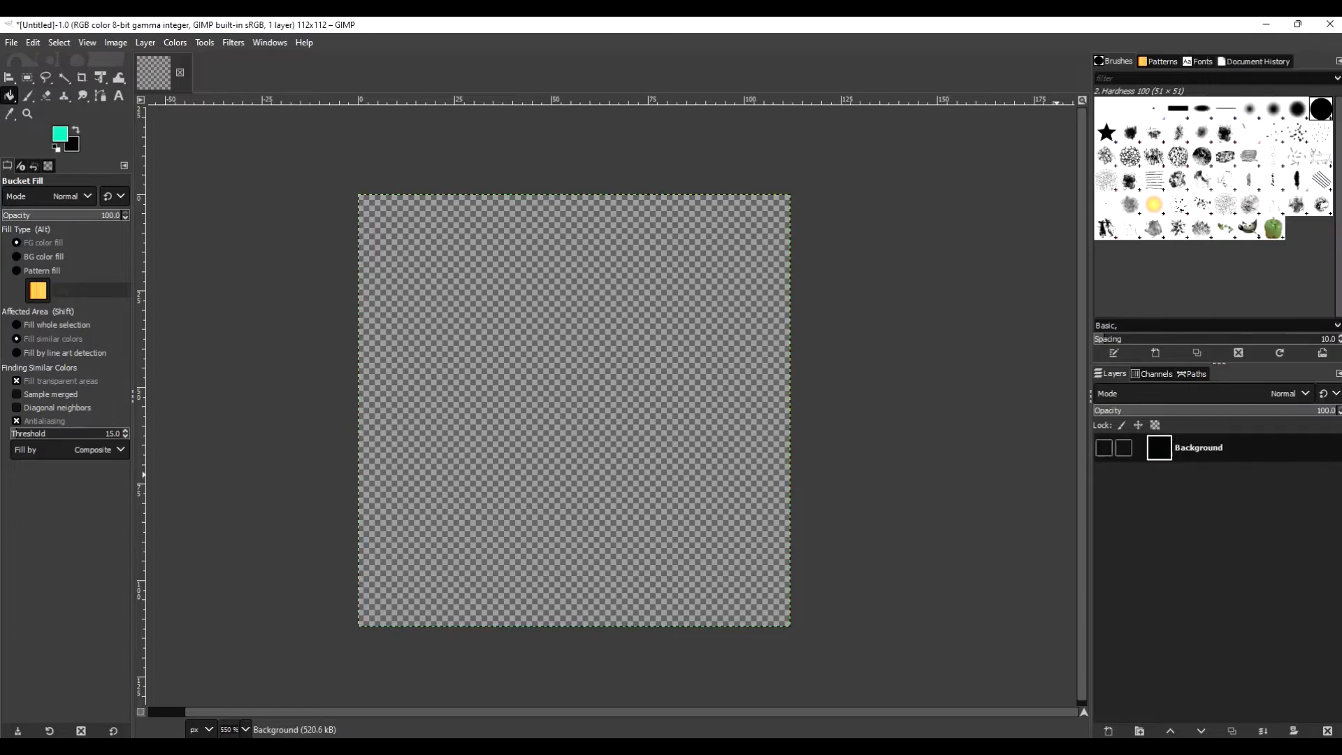
Step: Add a new transparent 112 × 112 px layer named "head" directly above the Background layer
{"action": "right_click", "coordinate": [1187, 448]}
{"action": "right_click", "coordinate": [1175, 447]}
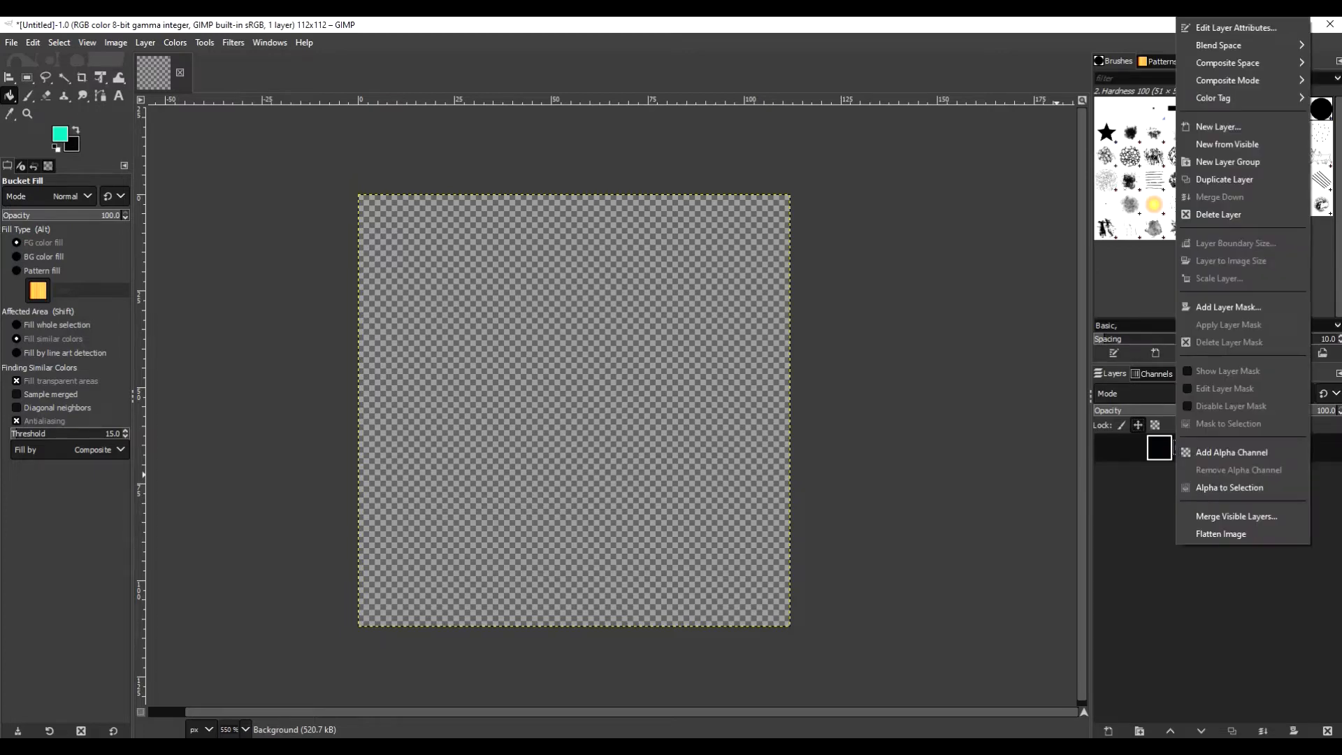
{"action": "left_click", "coordinate": [1219, 127]}
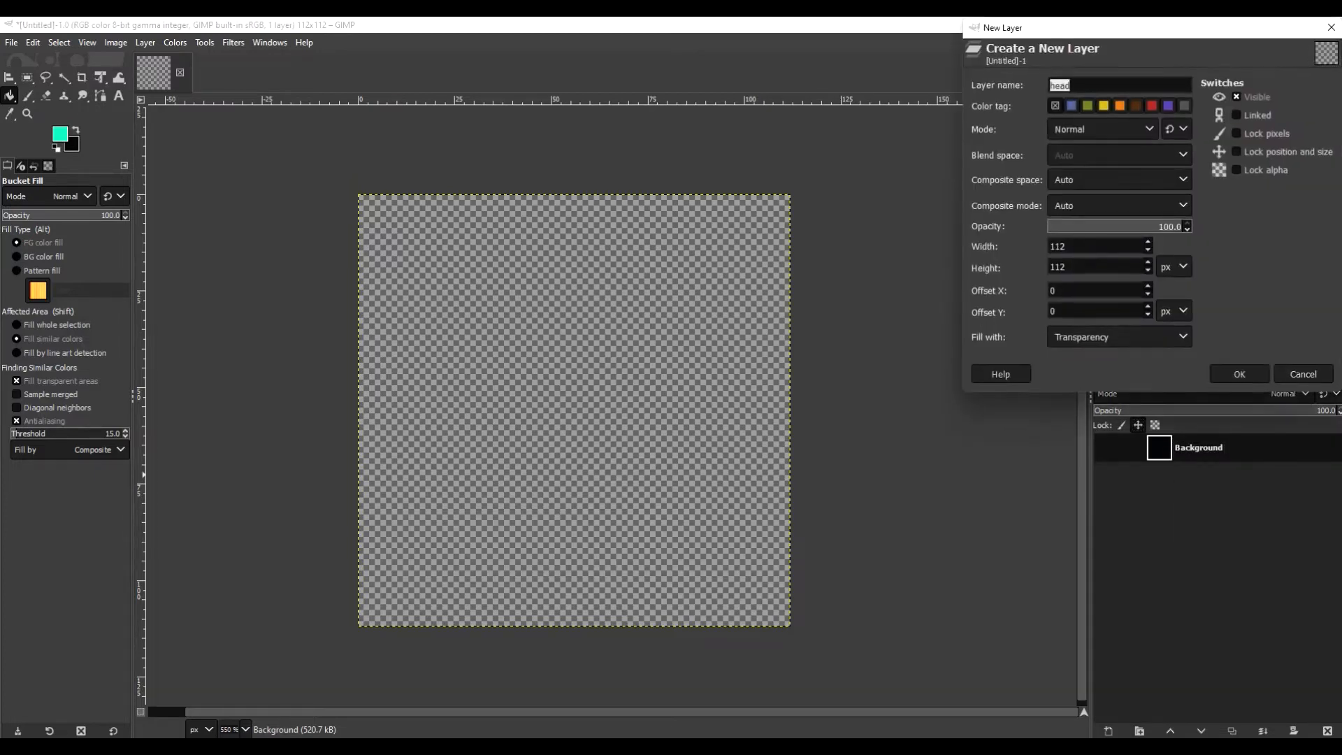
{"action": "key", "text": "Return"}
Step: Add a transparent 112 × 112 px layer named "eye" above the head layer
{"action": "right_click", "coordinate": [1203, 448]}
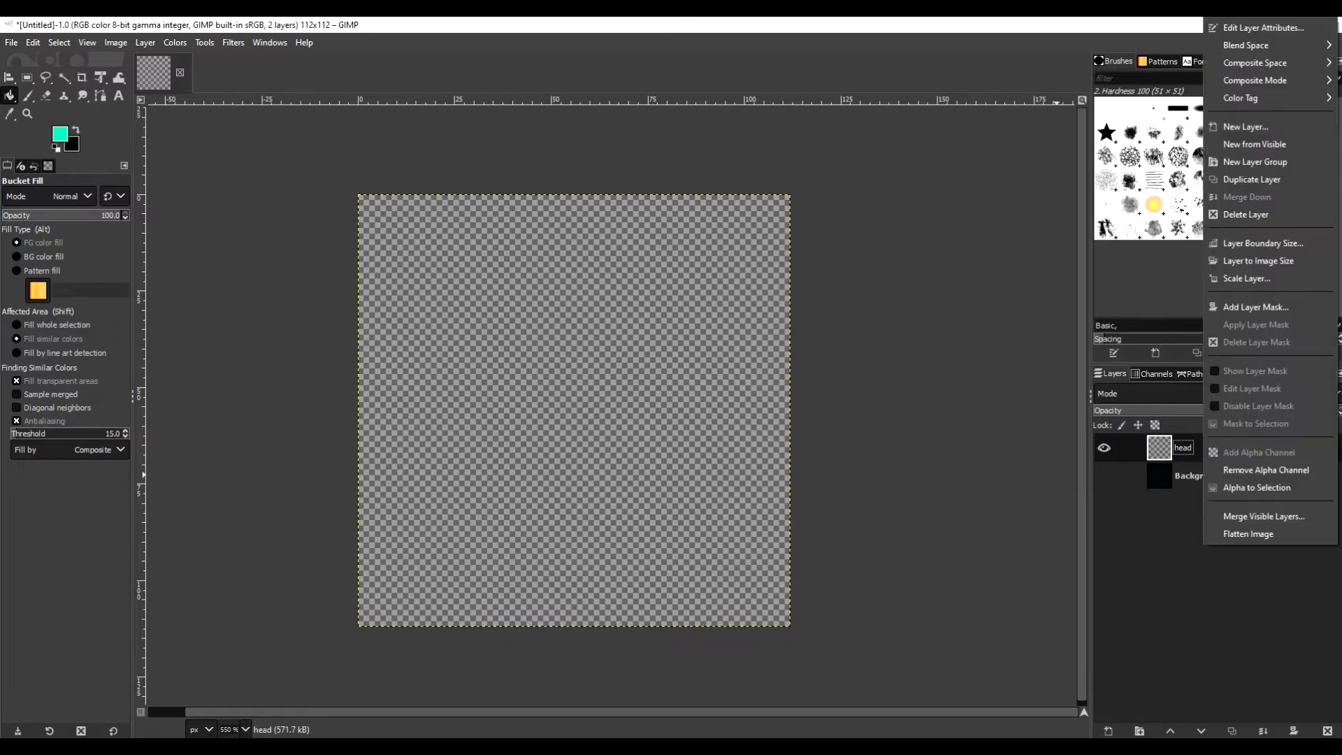
{"action": "left_click", "coordinate": [1246, 127]}
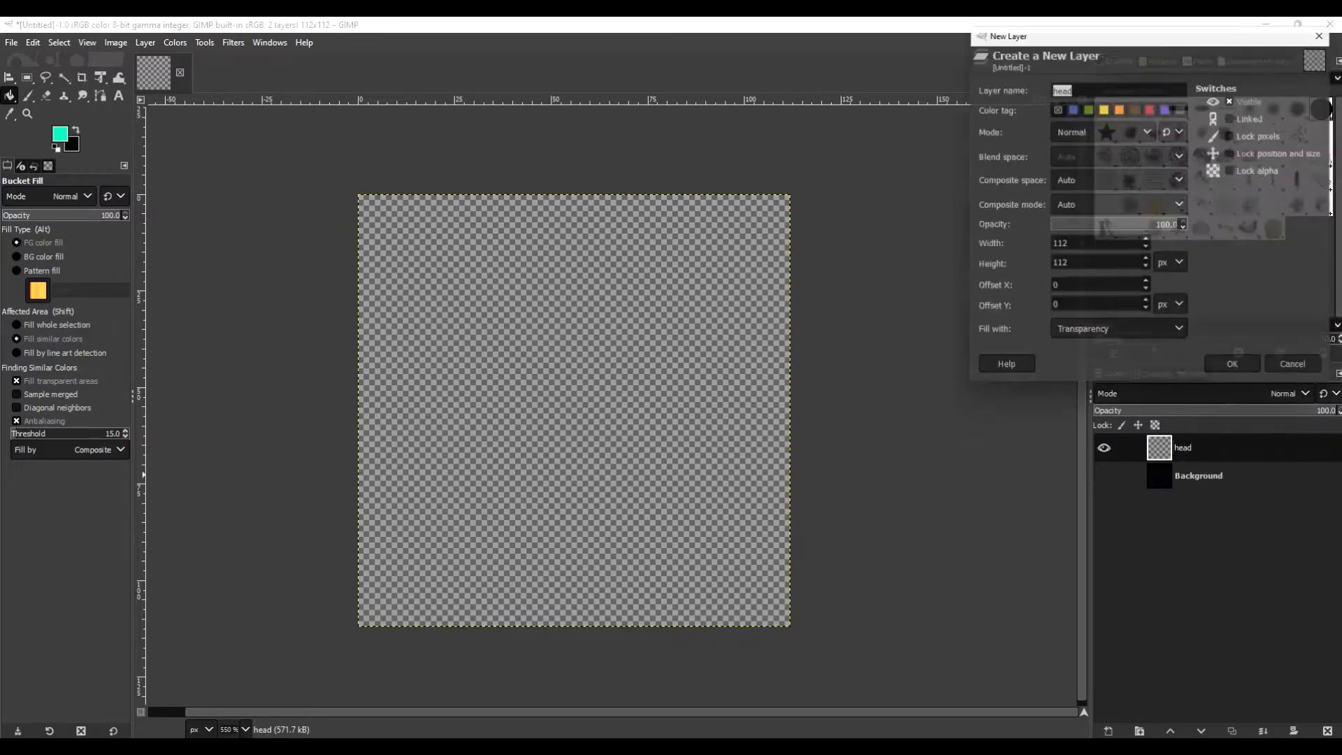
{"action": "type", "text": "eye"}
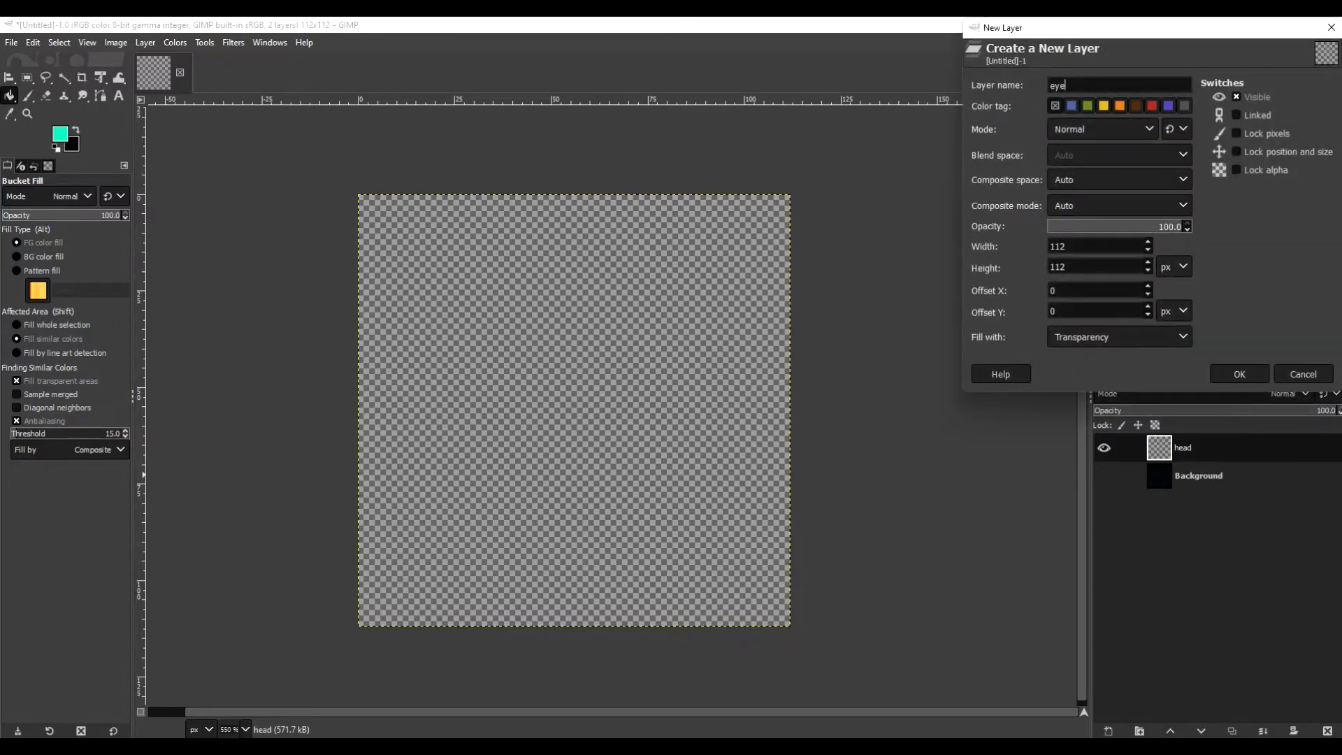
{"action": "key", "text": "Return"}
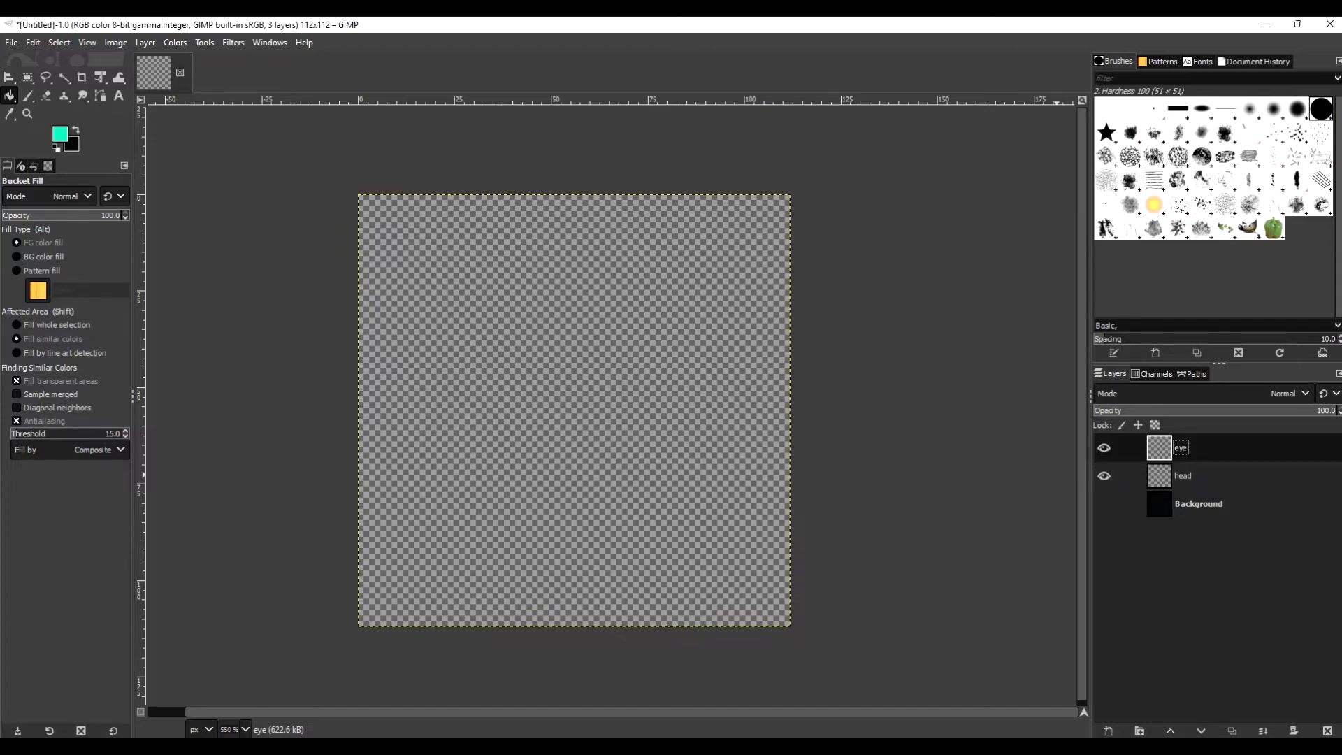
Step: Paint a wide turquoise block across the middle of the eye layer with the Block 01 paintbrush at size 51
{"action": "left_click", "coordinate": [1183, 476]}
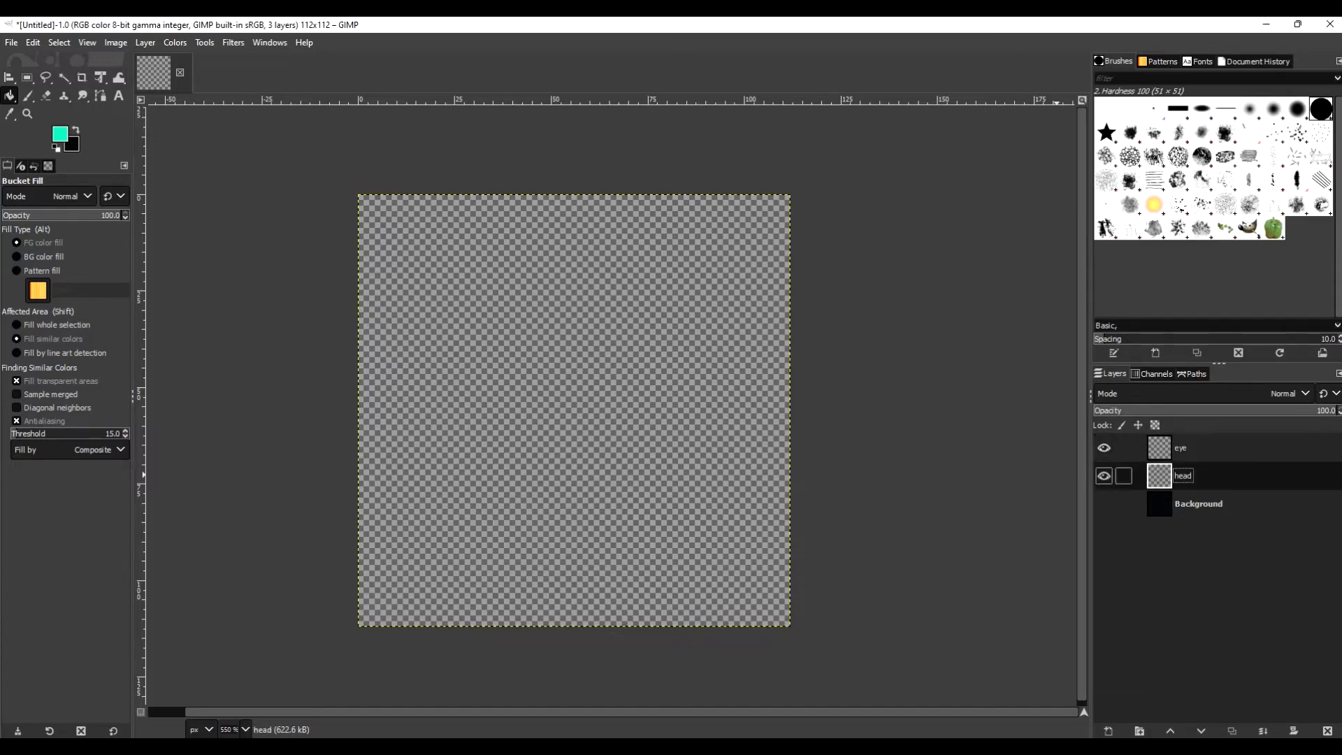
{"action": "left_click", "coordinate": [1181, 448]}
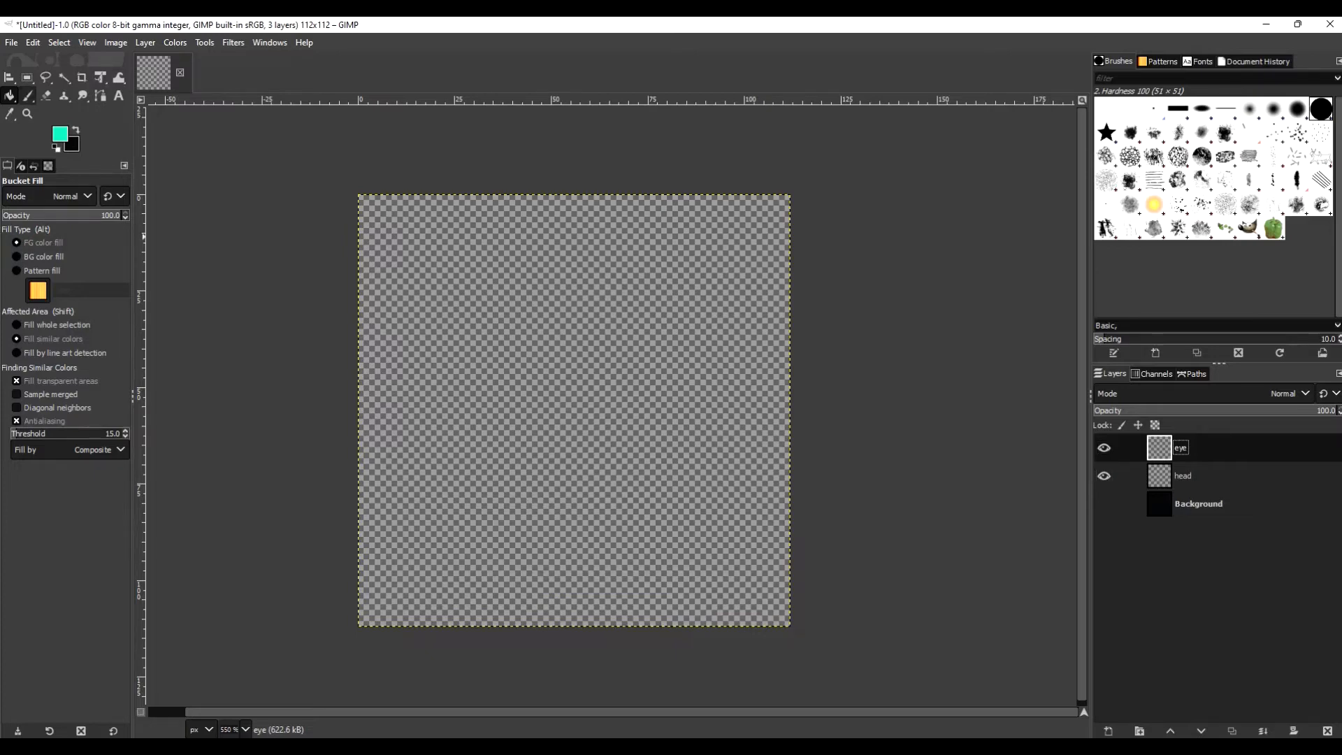
{"action": "left_click", "coordinate": [28, 95]}
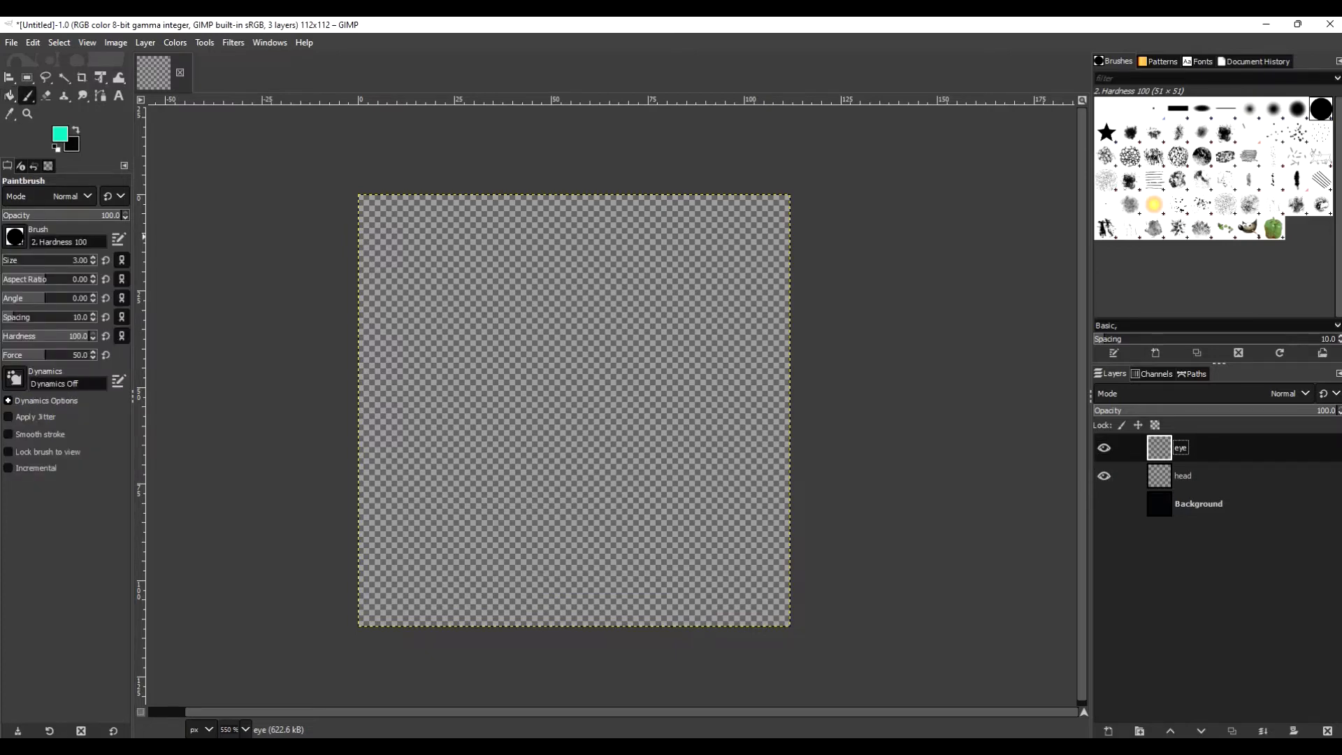
{"action": "left_click", "coordinate": [23, 258]}
{"action": "left_click_drag", "start_coordinate": [48, 258], "coordinate": [2, 257]}
{"action": "scroll", "coordinate": [9, 259], "scroll_direction": "up", "scroll_amount": 3}
{"action": "left_click", "coordinate": [1178, 108]}
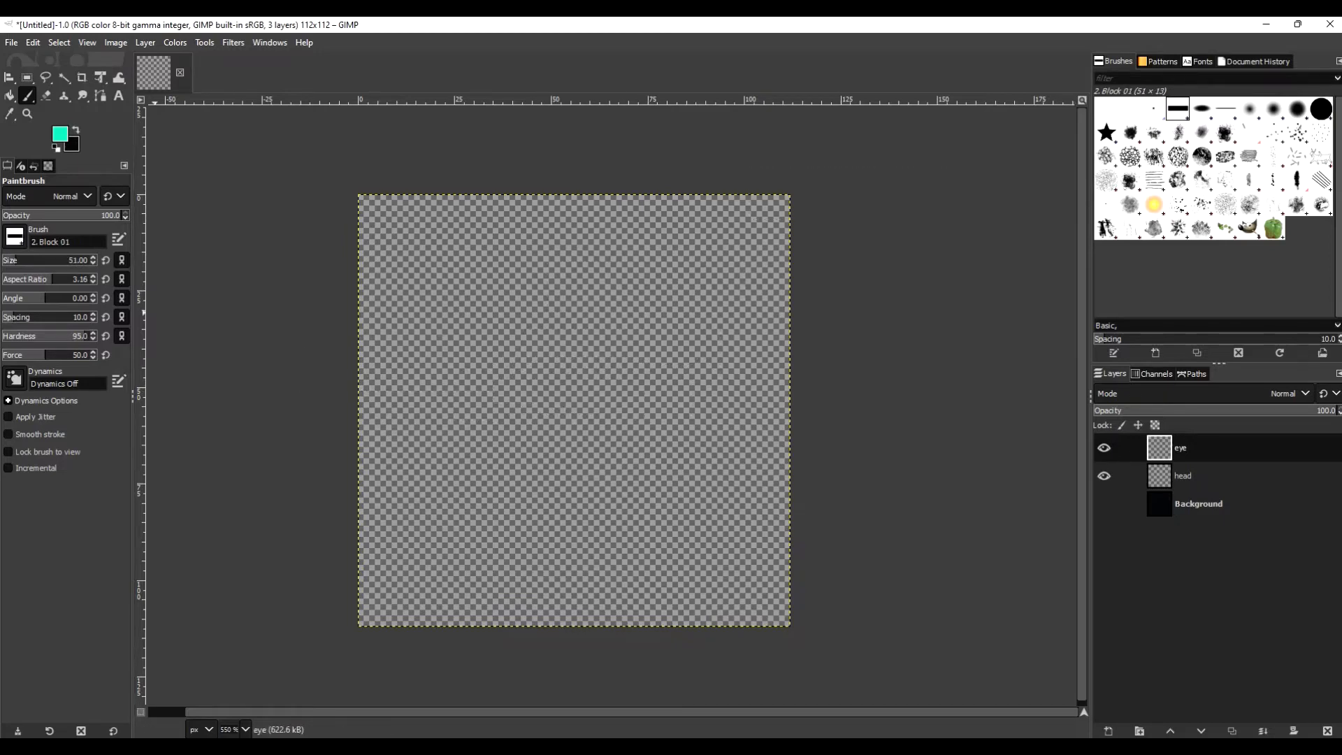
{"action": "mouse_move", "coordinate": [525, 374]}
{"action": "left_mouse_down"}
{"action": "mouse_move", "coordinate": [526, 413]}
{"action": "mouse_move", "coordinate": [524, 354]}
{"action": "mouse_move", "coordinate": [542, 348]}
{"action": "mouse_move", "coordinate": [520, 345]}
{"action": "mouse_move", "coordinate": [534, 371]}
{"action": "mouse_move", "coordinate": [612, 367]}
{"action": "mouse_move", "coordinate": [619, 398]}
{"action": "mouse_move", "coordinate": [560, 336]}
{"action": "mouse_move", "coordinate": [613, 422]}
{"action": "mouse_move", "coordinate": [606, 351]}
{"action": "mouse_move", "coordinate": [639, 346]}
{"action": "mouse_move", "coordinate": [645, 420]}
{"action": "left_mouse_up"}
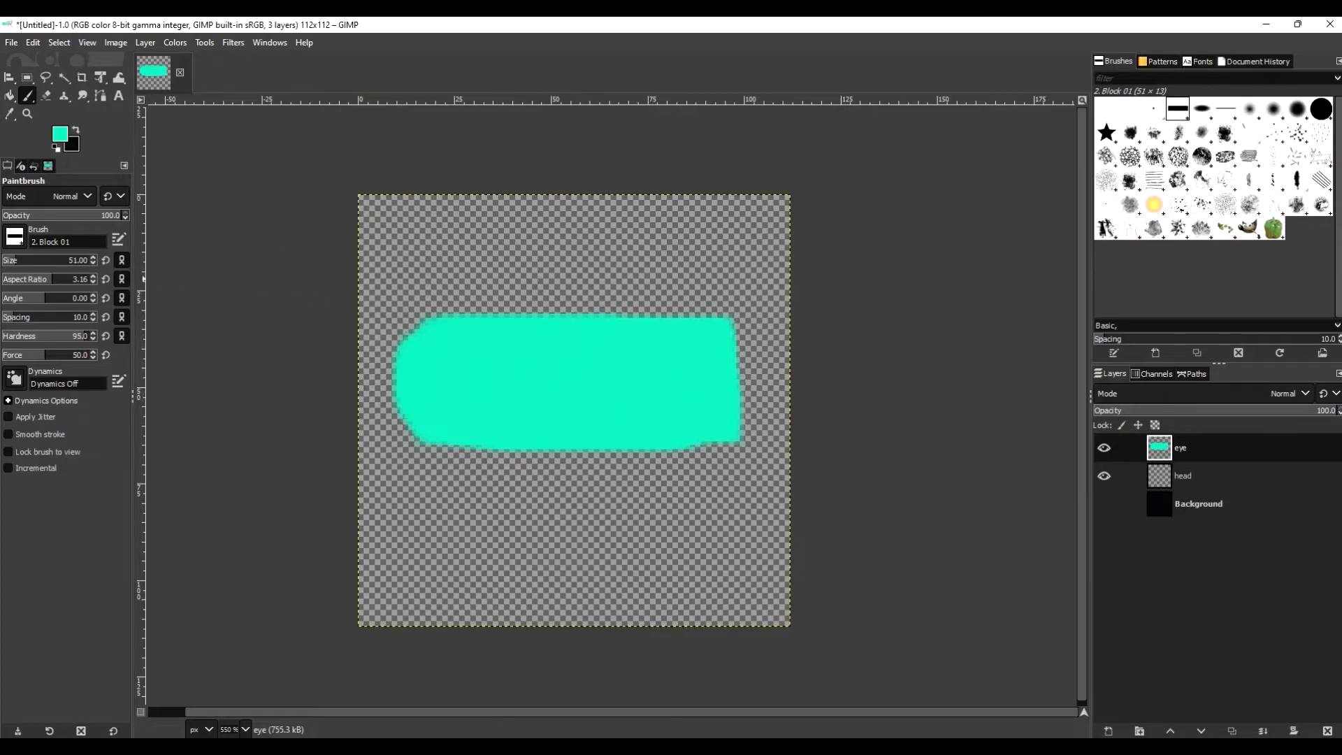
Step: Erase both rounded side ends of the turquoise block to leave straight edges
{"action": "left_click", "coordinate": [46, 95]}
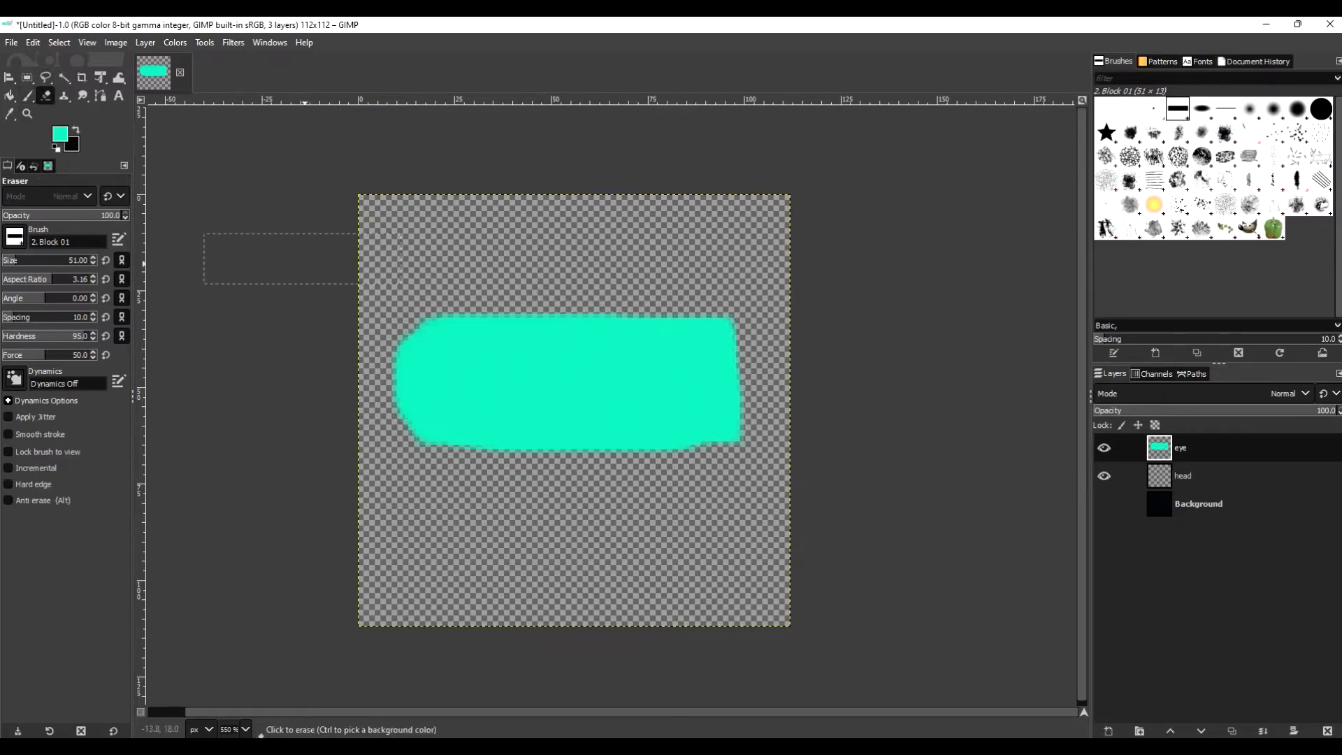
{"action": "left_click_drag", "start_coordinate": [366, 307], "coordinate": [364, 388]}
{"action": "left_click_drag", "start_coordinate": [764, 299], "coordinate": [785, 442]}
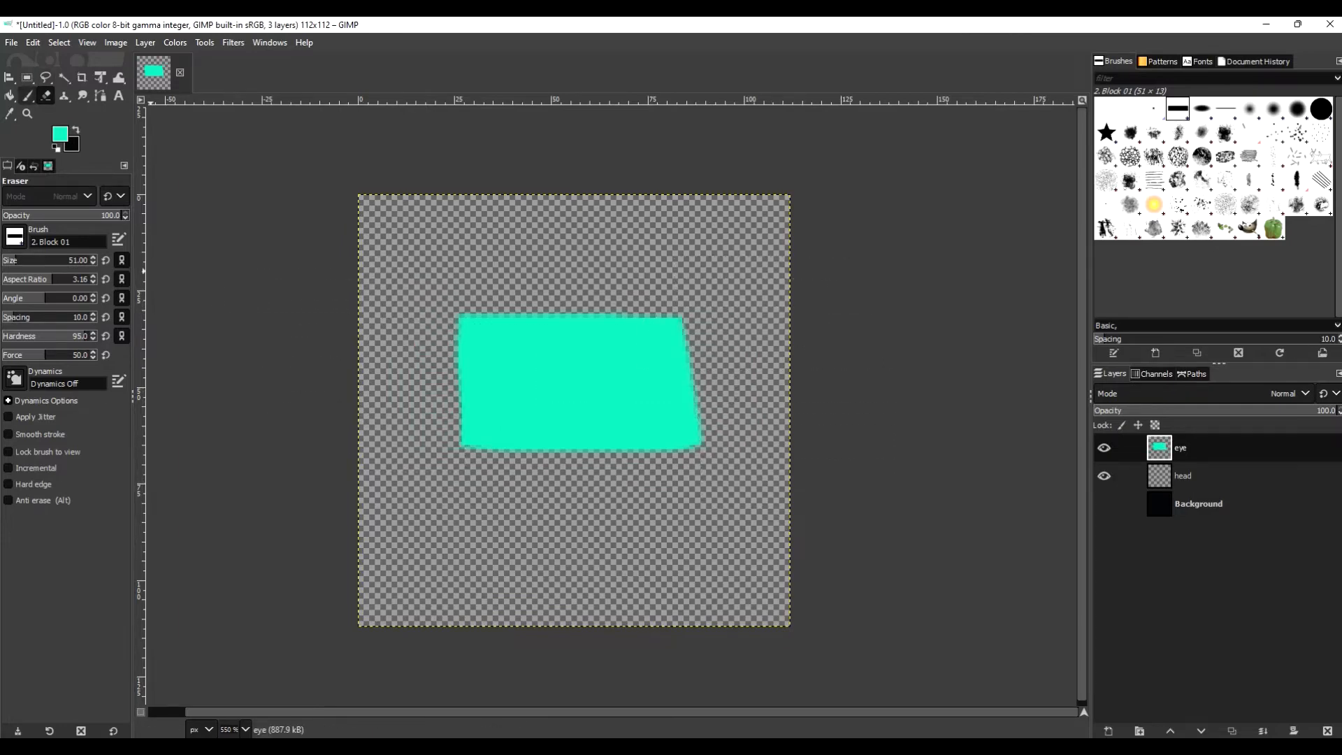
Step: Paint a round near-black (141414) pupil in the middle of the turquoise block using the Hardness 100 brush at size 14
{"action": "left_click", "coordinate": [28, 96]}
{"action": "left_click", "coordinate": [1297, 110]}
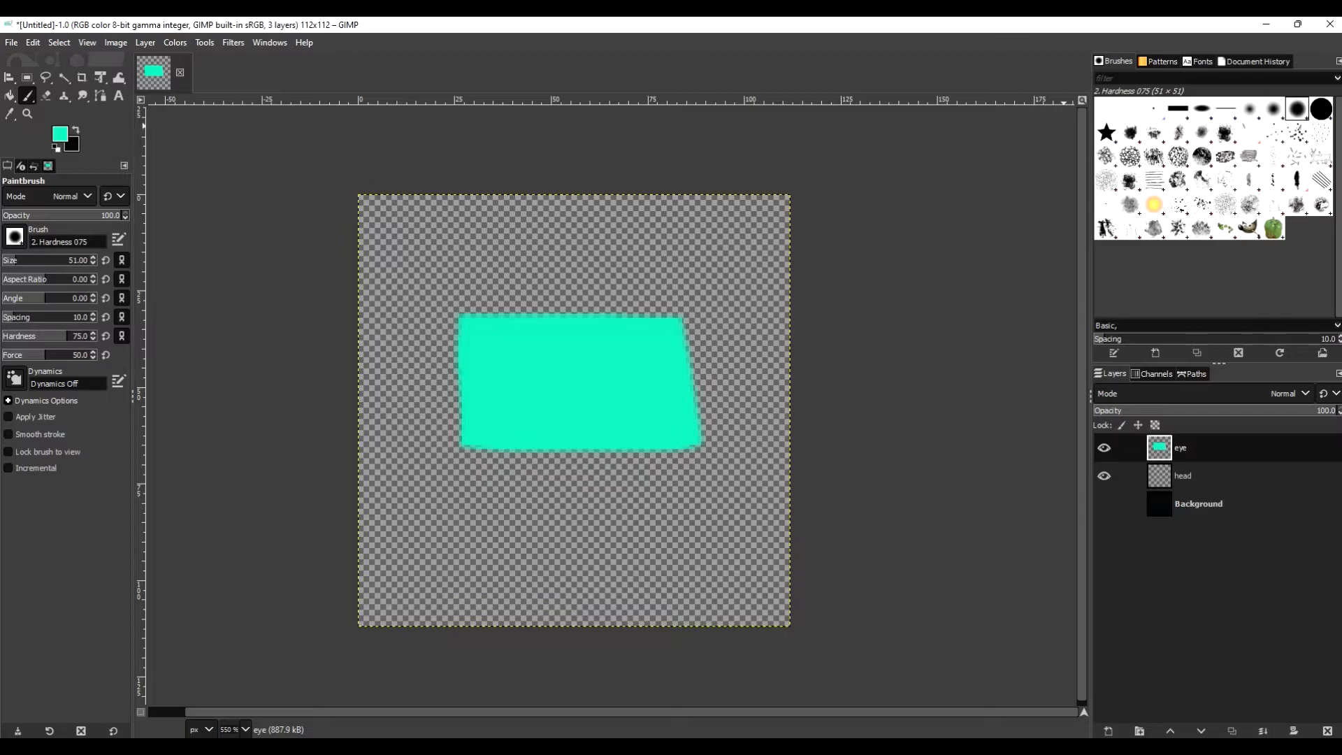
{"action": "left_click", "coordinate": [1321, 109]}
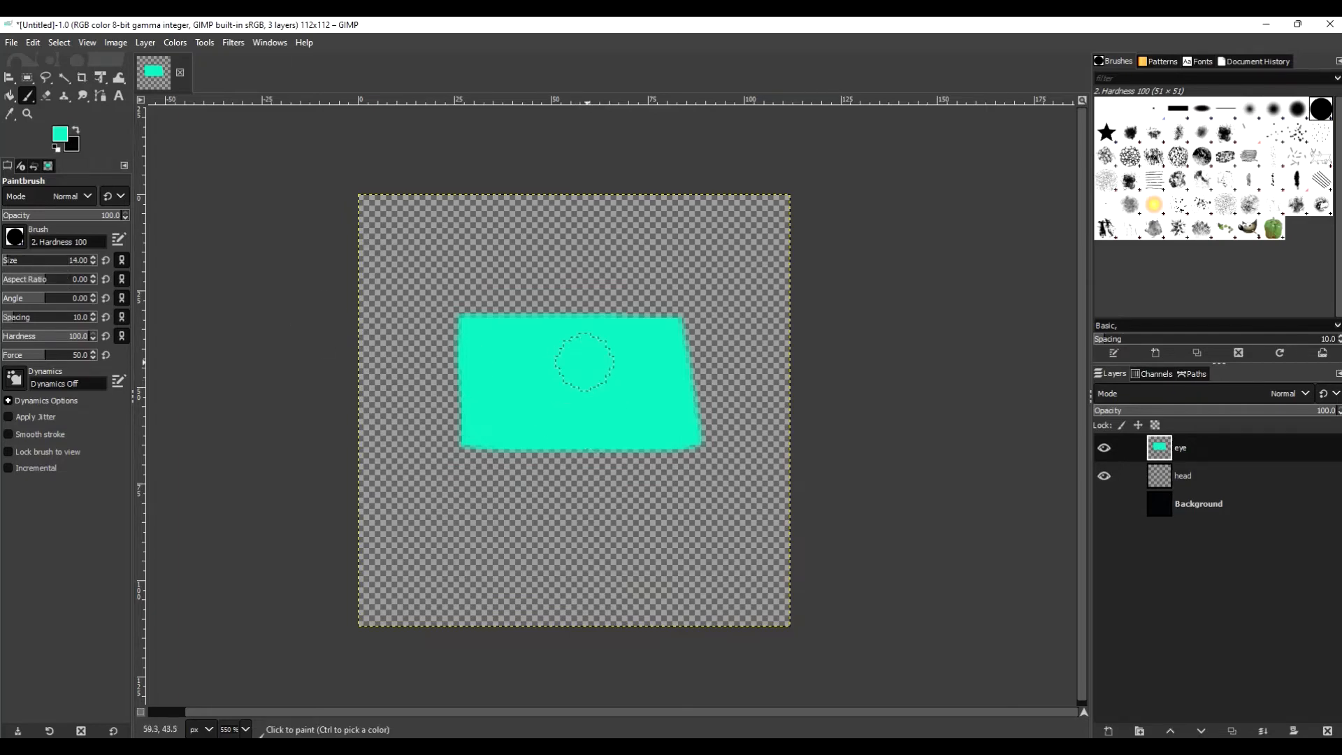
{"action": "left_click", "coordinate": [584, 365]}
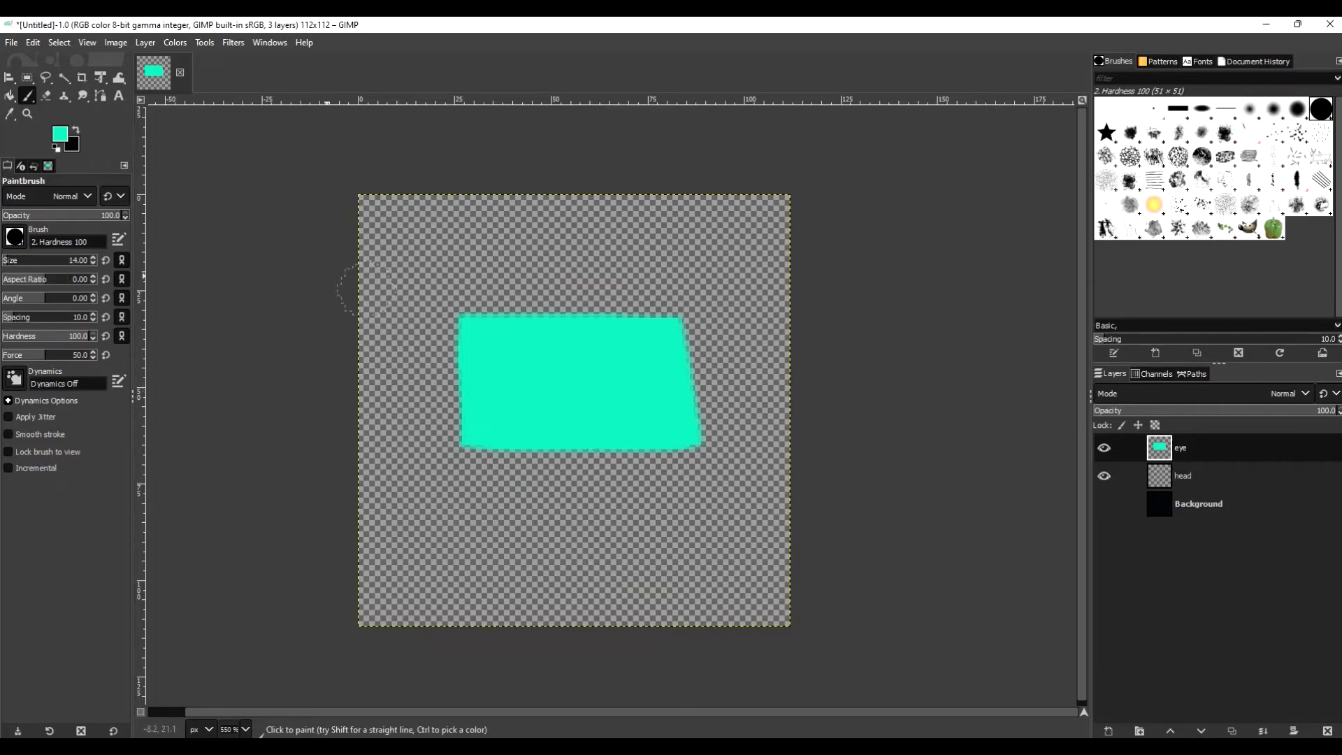
{"action": "left_click", "coordinate": [61, 133]}
{"action": "left_click_drag", "start_coordinate": [118, 302], "coordinate": [99, 326]}
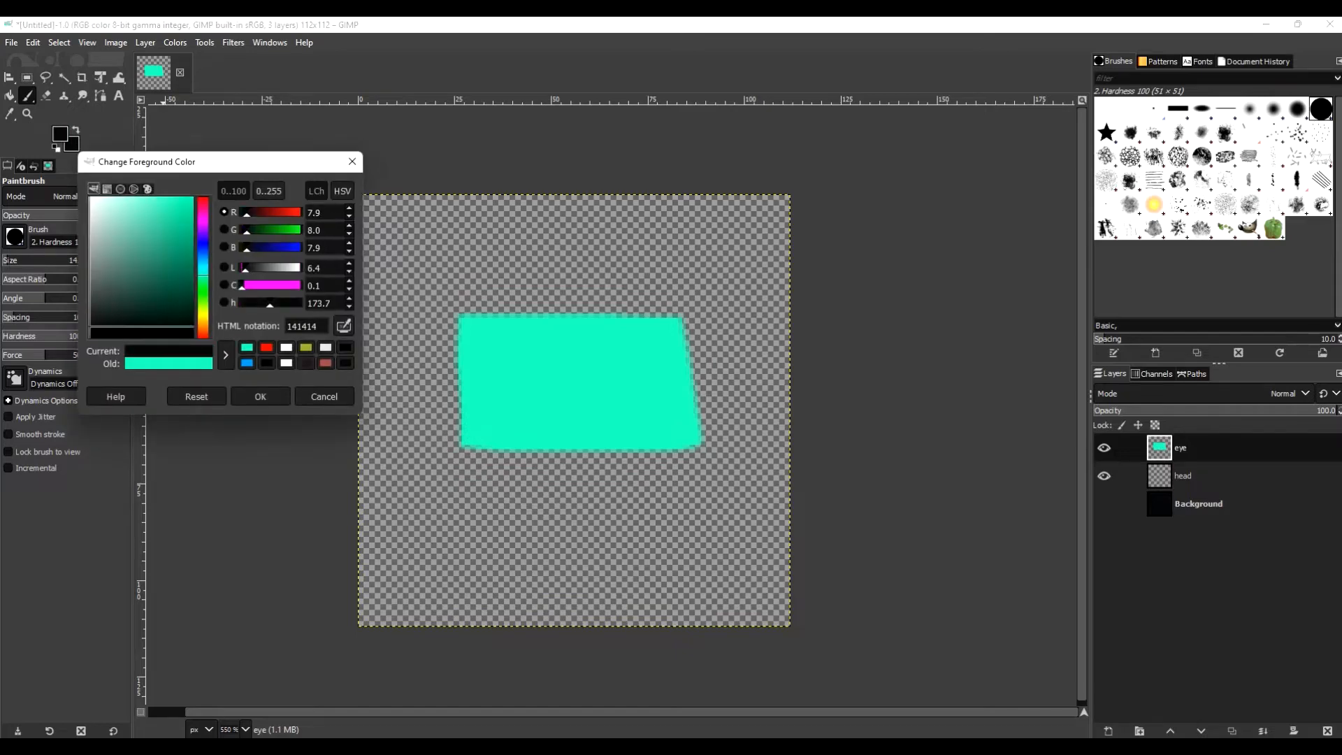
{"action": "left_click", "coordinate": [260, 396]}
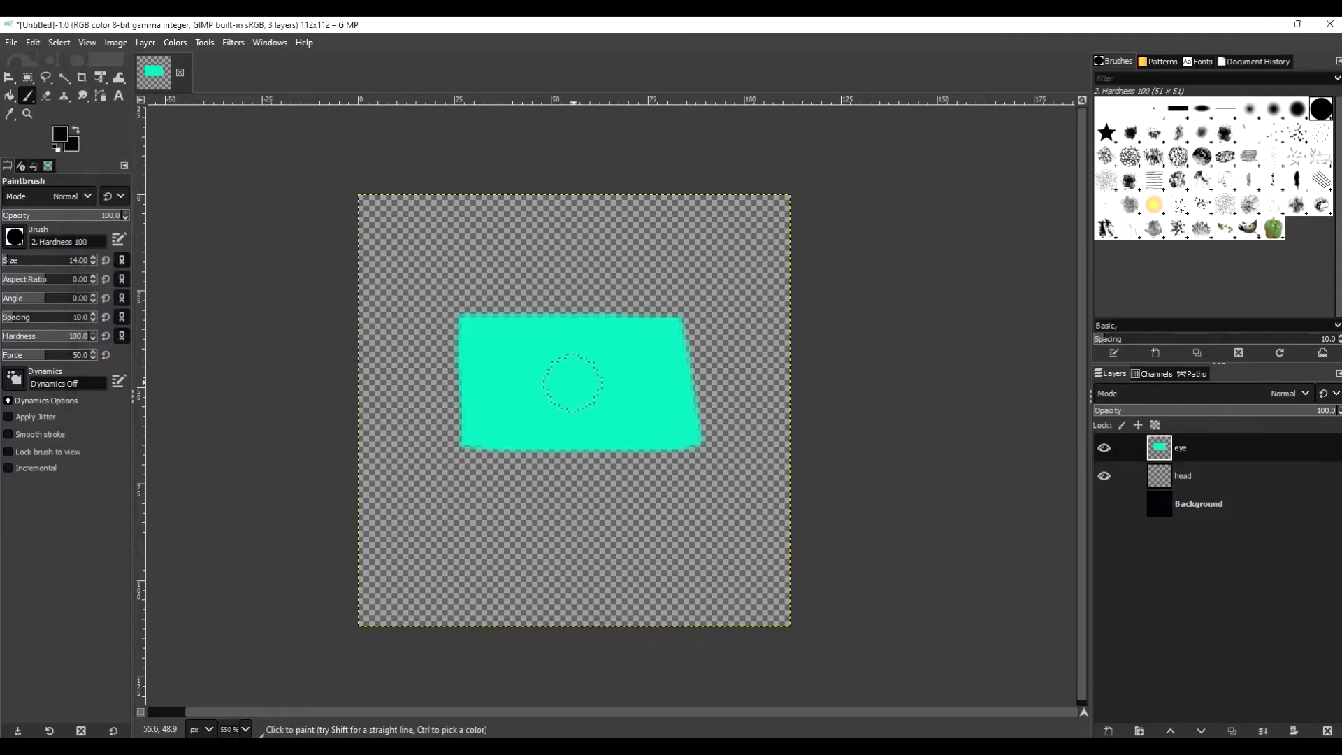
{"action": "mouse_move", "coordinate": [573, 378]}
{"action": "left_mouse_down"}
{"action": "mouse_move", "coordinate": [544, 384]}
{"action": "mouse_move", "coordinate": [576, 398]}
{"action": "mouse_move", "coordinate": [555, 373]}
{"action": "mouse_move", "coordinate": [549, 391]}
{"action": "mouse_move", "coordinate": [583, 414]}
{"action": "mouse_move", "coordinate": [573, 363]}
{"action": "left_mouse_up"}
Step: Paint a small white highlight in the pupil's upper right with the Hardness 100 brush at size 3 and opacity 93.5
{"action": "left_click", "coordinate": [15, 237]}
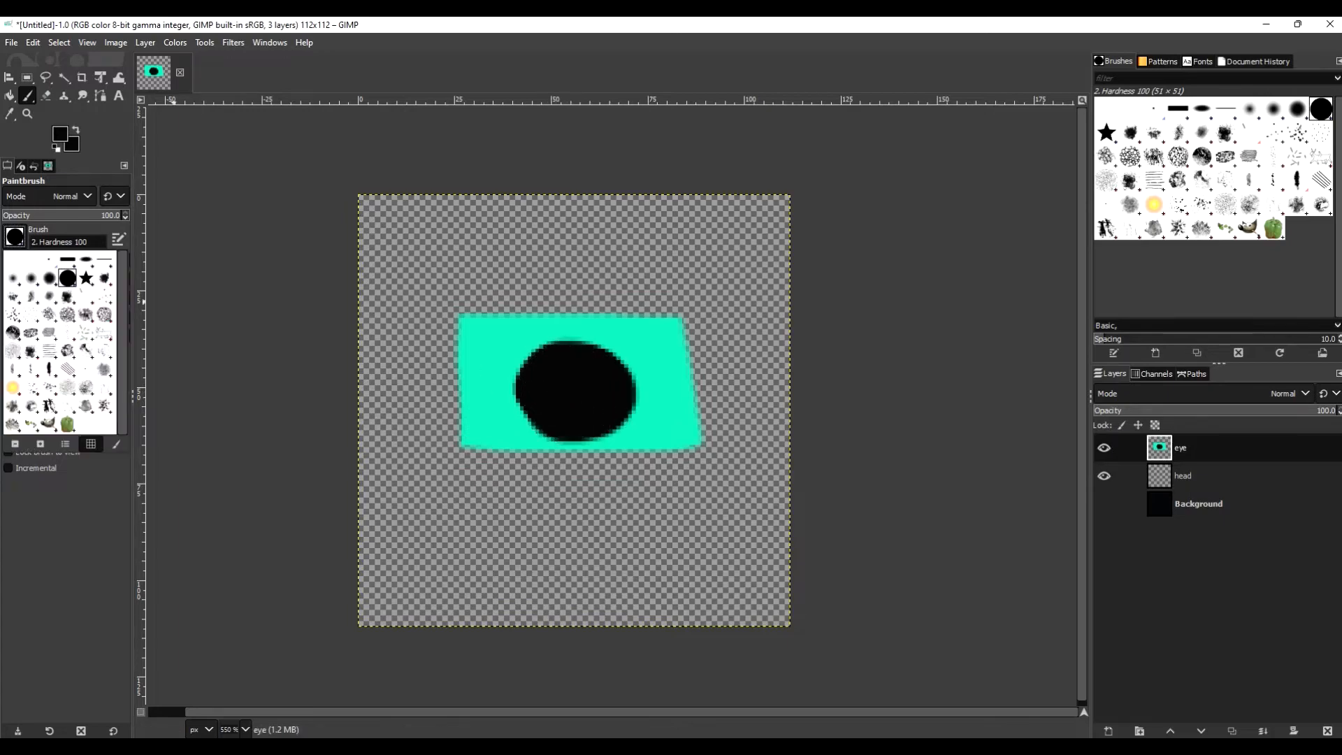
{"action": "left_click", "coordinate": [15, 237]}
{"action": "left_click", "coordinate": [20, 215]}
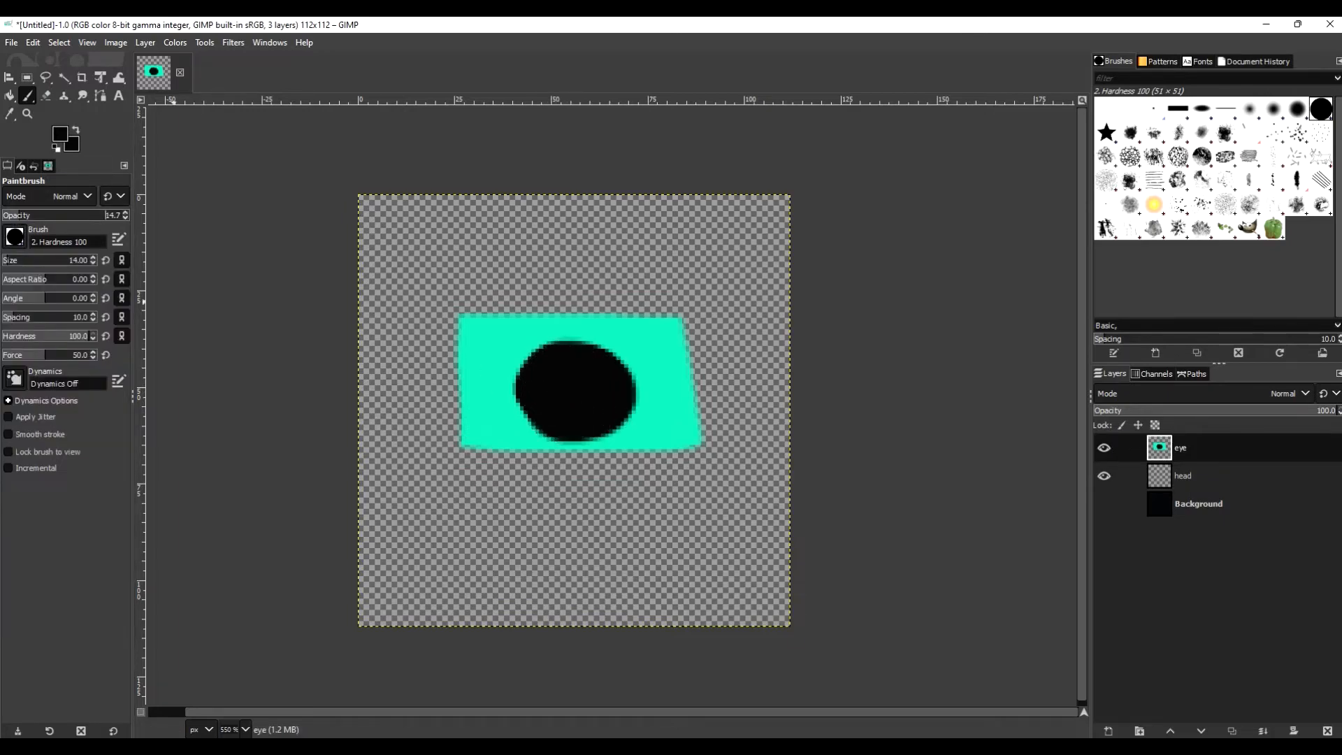
{"action": "left_click_drag", "start_coordinate": [20, 215], "coordinate": [119, 215]}
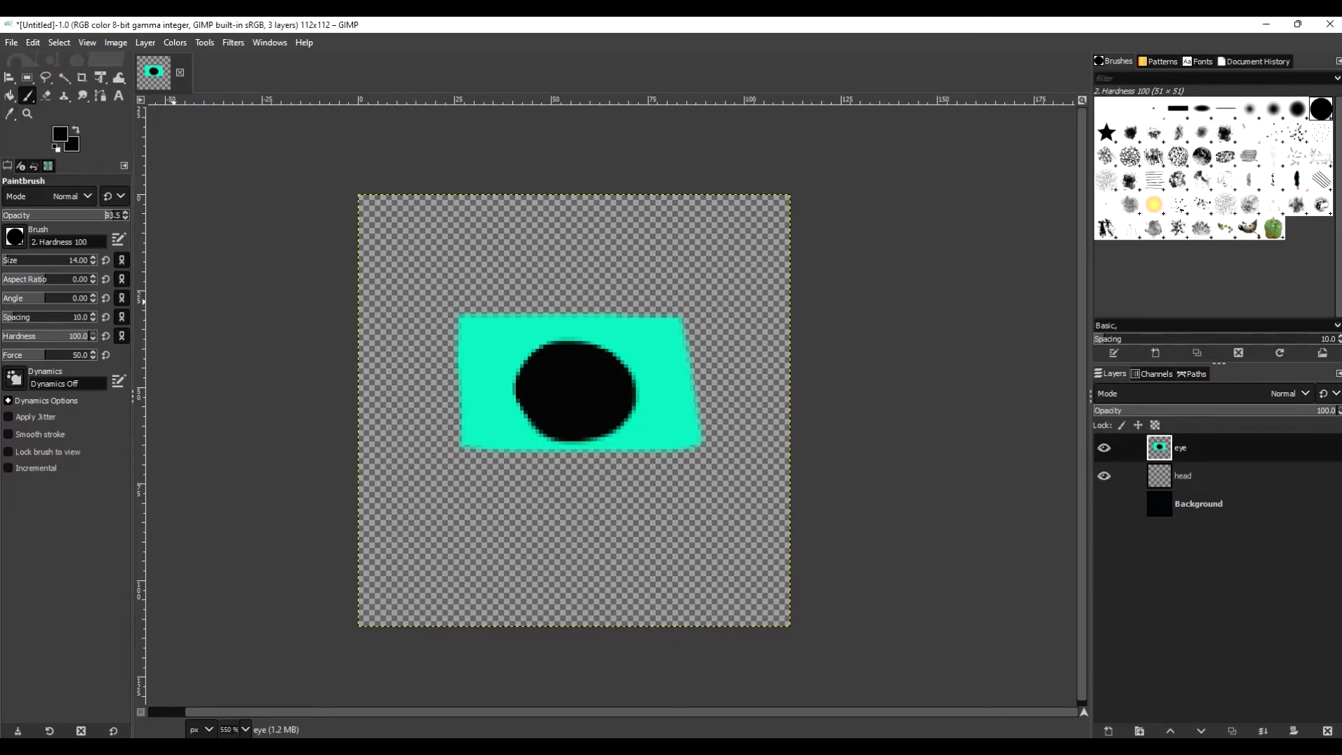
{"action": "left_click", "coordinate": [60, 134]}
{"action": "left_click_drag", "start_coordinate": [103, 258], "coordinate": [89, 197]}
{"action": "left_click", "coordinate": [260, 396]}
{"action": "mouse_move", "coordinate": [591, 374]}
{"action": "left_mouse_down"}
{"action": "mouse_move", "coordinate": [614, 367]}
{"action": "mouse_move", "coordinate": [604, 375]}
{"action": "left_mouse_up"}
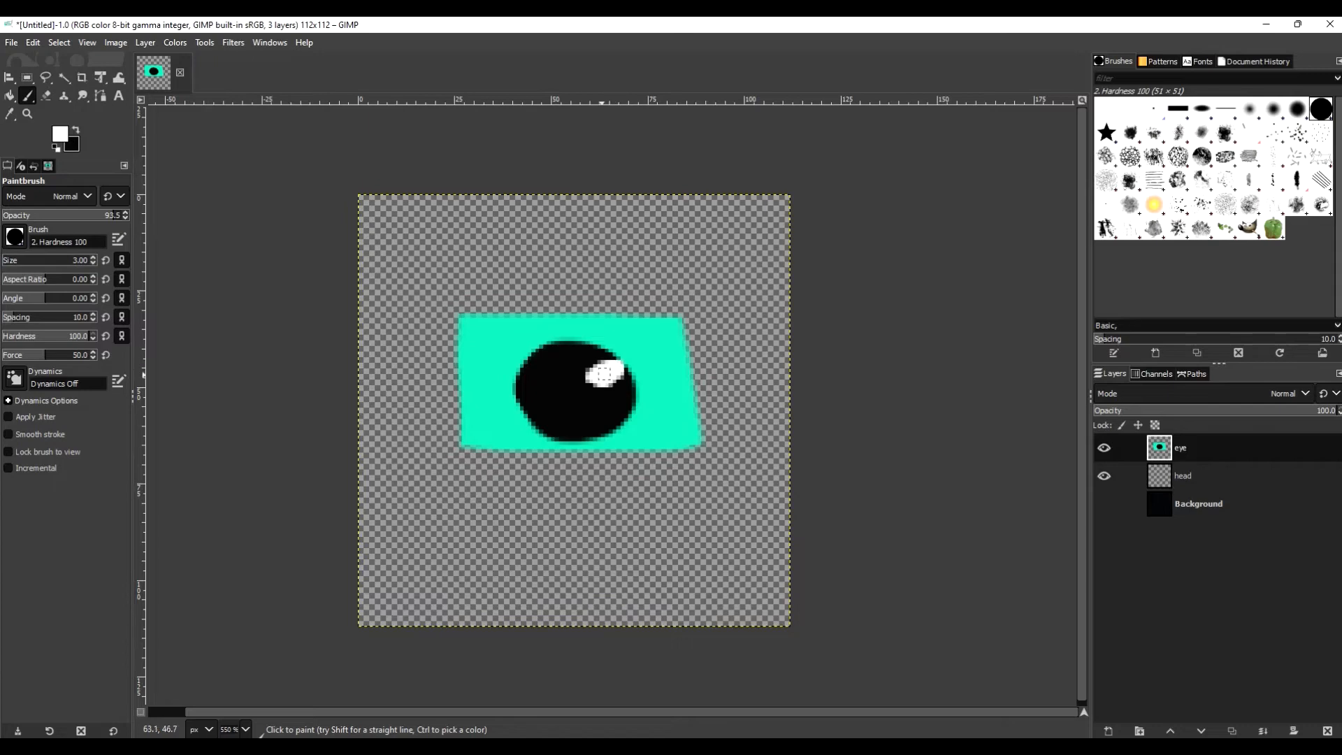
Step: Add two small white highlights to the pupil and erase the turquoise block's corners with a size 3 eraser to shape a rounded eye
{"action": "left_click", "coordinate": [543, 389]}
{"action": "left_click", "coordinate": [570, 427]}
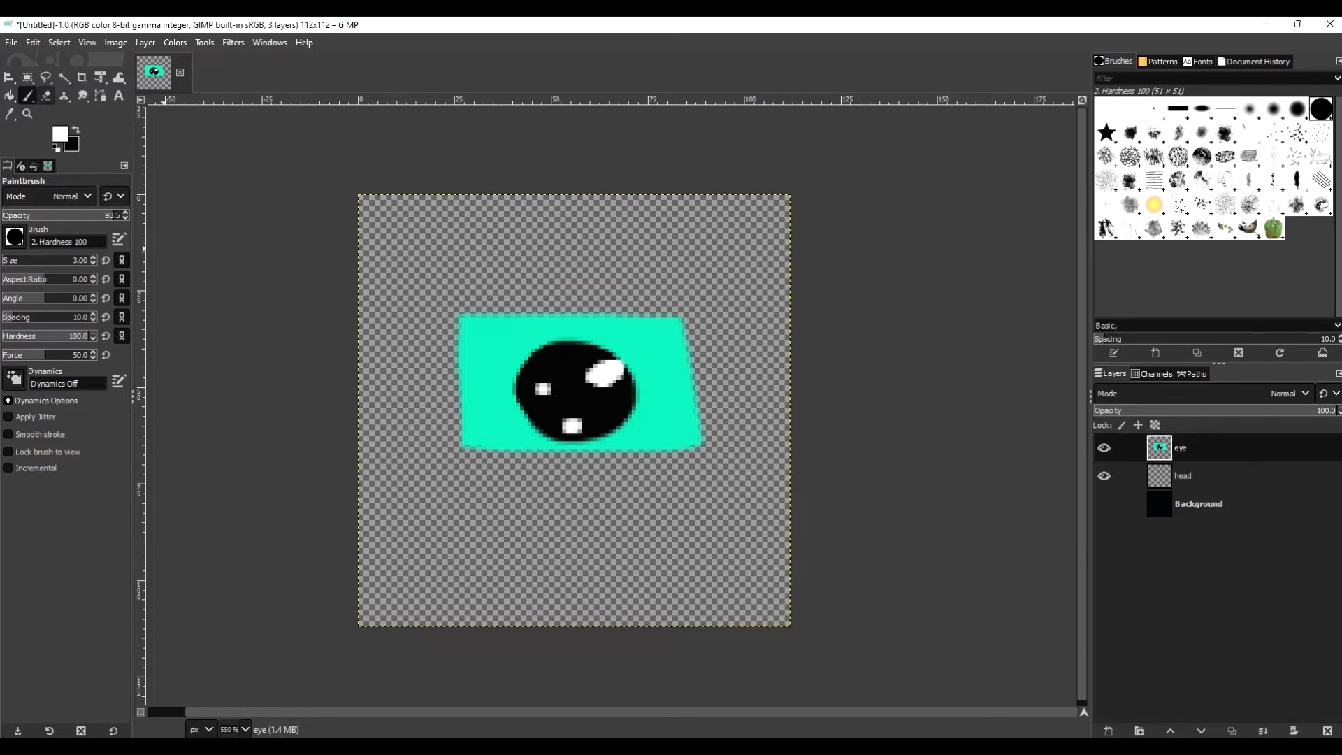
{"action": "left_click", "coordinate": [47, 96]}
{"action": "mouse_move", "coordinate": [480, 316]}
{"action": "left_mouse_down"}
{"action": "mouse_move", "coordinate": [461, 334]}
{"action": "mouse_move", "coordinate": [477, 315]}
{"action": "mouse_move", "coordinate": [464, 434]}
{"action": "mouse_move", "coordinate": [459, 356]}
{"action": "mouse_move", "coordinate": [475, 449]}
{"action": "mouse_move", "coordinate": [493, 451]}
{"action": "mouse_move", "coordinate": [486, 439]}
{"action": "left_mouse_up"}
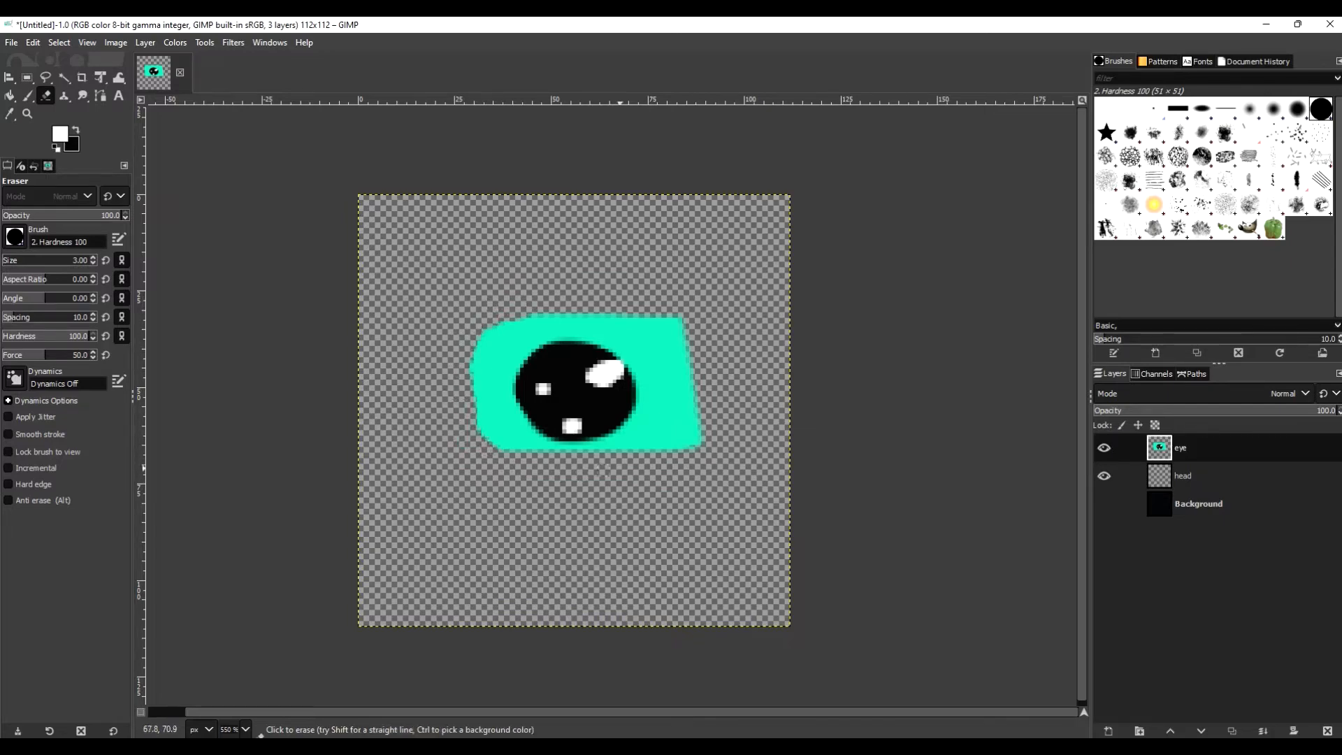
{"action": "mouse_move", "coordinate": [702, 375]}
{"action": "left_mouse_down"}
{"action": "mouse_move", "coordinate": [696, 436]}
{"action": "mouse_move", "coordinate": [693, 391]}
{"action": "mouse_move", "coordinate": [605, 318]}
{"action": "mouse_move", "coordinate": [675, 316]}
{"action": "mouse_move", "coordinate": [686, 345]}
{"action": "mouse_move", "coordinate": [521, 318]}
{"action": "mouse_move", "coordinate": [476, 371]}
{"action": "mouse_move", "coordinate": [527, 309]}
{"action": "mouse_move", "coordinate": [480, 338]}
{"action": "mouse_move", "coordinate": [500, 304]}
{"action": "left_mouse_up"}
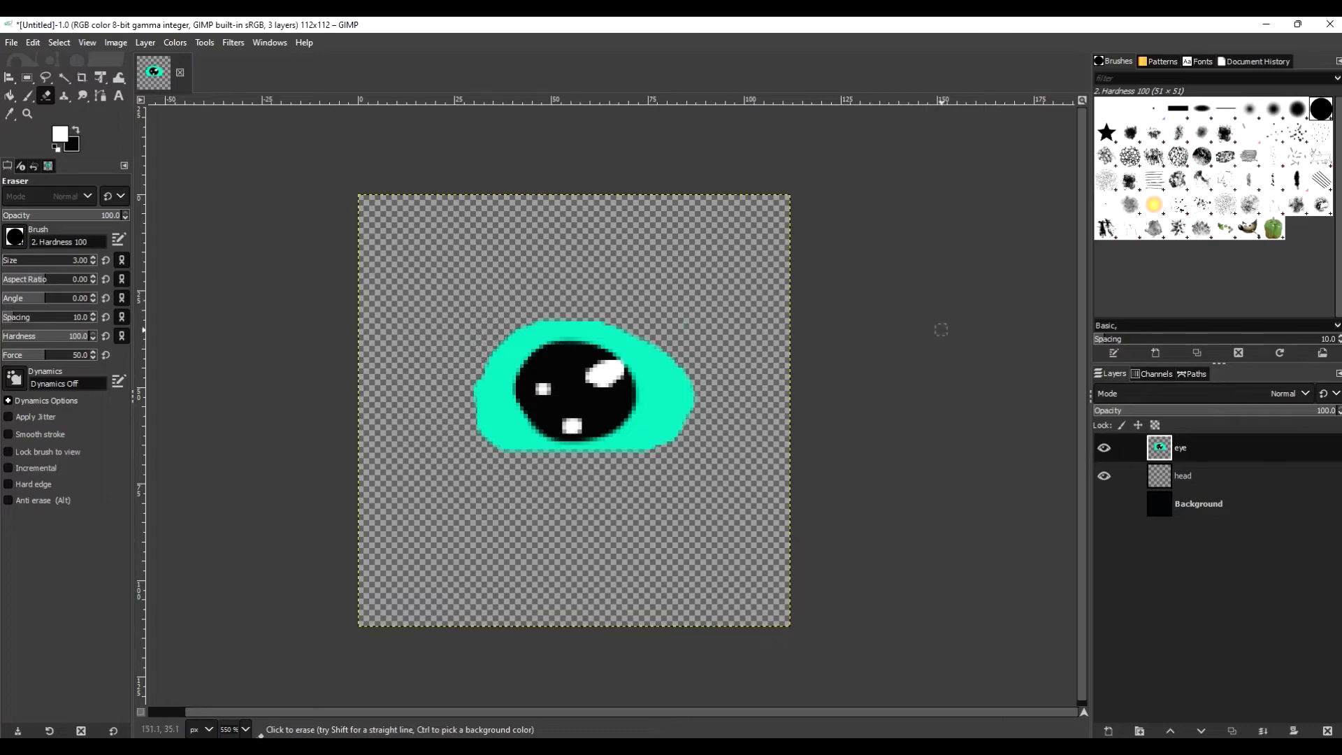
Step: Paint a large rounded reddish-brown (9c5656) head behind the eye on the head layer with the Hardness 100 paintbrush at size 37
{"action": "left_click", "coordinate": [1188, 476]}
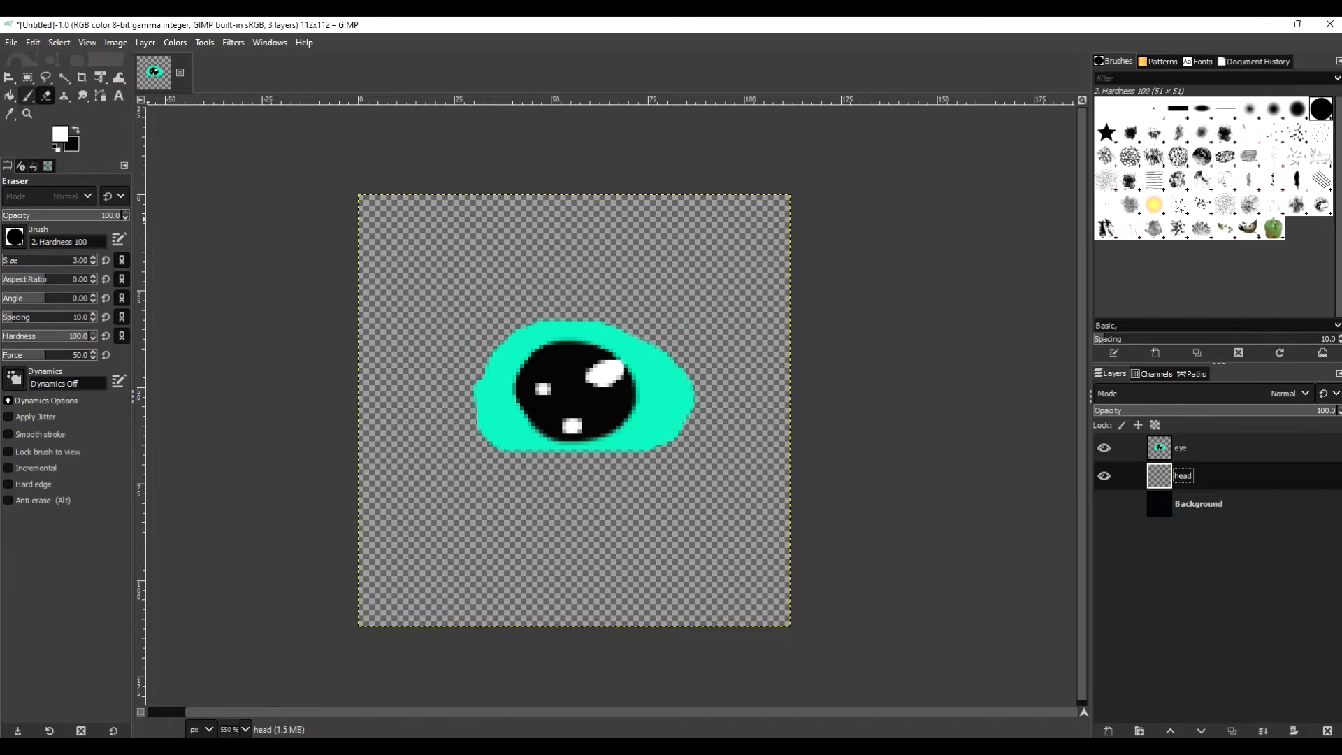
{"action": "left_click", "coordinate": [28, 96]}
{"action": "left_click", "coordinate": [14, 260]}
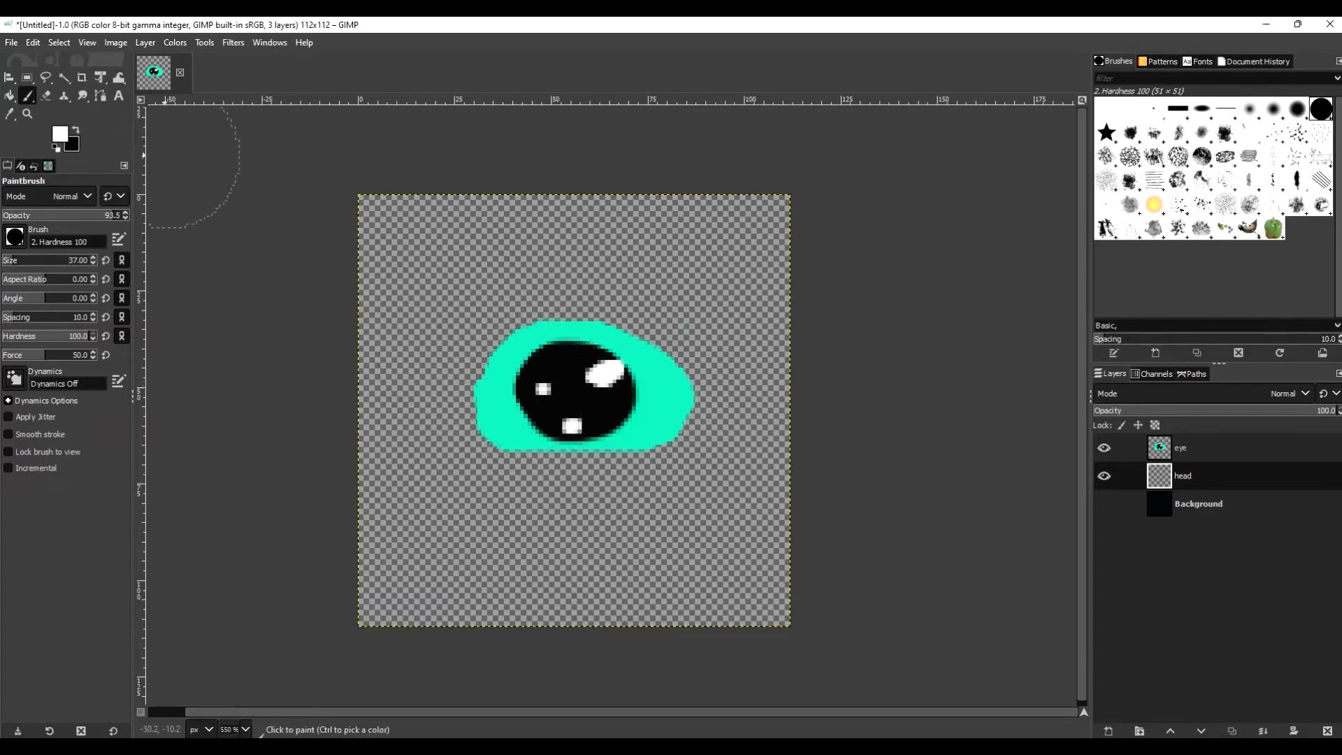
{"action": "left_click", "coordinate": [61, 133]}
{"action": "left_click_drag", "start_coordinate": [176, 233], "coordinate": [137, 251]}
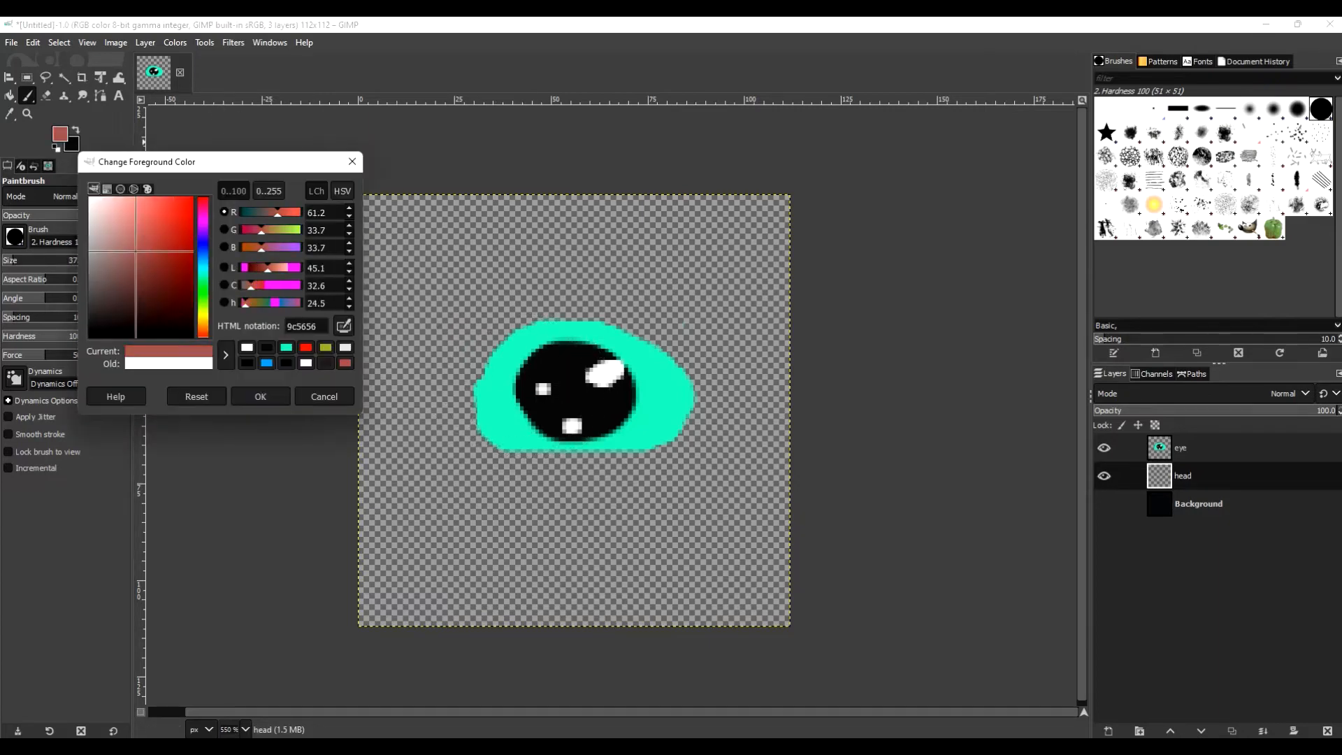
{"action": "left_click", "coordinate": [260, 396]}
{"action": "mouse_move", "coordinate": [510, 360]}
{"action": "left_mouse_down"}
{"action": "mouse_move", "coordinate": [583, 344]}
{"action": "mouse_move", "coordinate": [476, 433]}
{"action": "mouse_move", "coordinate": [531, 489]}
{"action": "mouse_move", "coordinate": [671, 433]}
{"action": "mouse_move", "coordinate": [583, 295]}
{"action": "mouse_move", "coordinate": [623, 459]}
{"action": "mouse_move", "coordinate": [550, 355]}
{"action": "mouse_move", "coordinate": [586, 400]}
{"action": "mouse_move", "coordinate": [518, 369]}
{"action": "mouse_move", "coordinate": [650, 479]}
{"action": "mouse_move", "coordinate": [594, 311]}
{"action": "mouse_move", "coordinate": [458, 391]}
{"action": "mouse_move", "coordinate": [530, 466]}
{"action": "mouse_move", "coordinate": [573, 409]}
{"action": "left_mouse_up"}
{"action": "key", "text": "ctrl+z"}
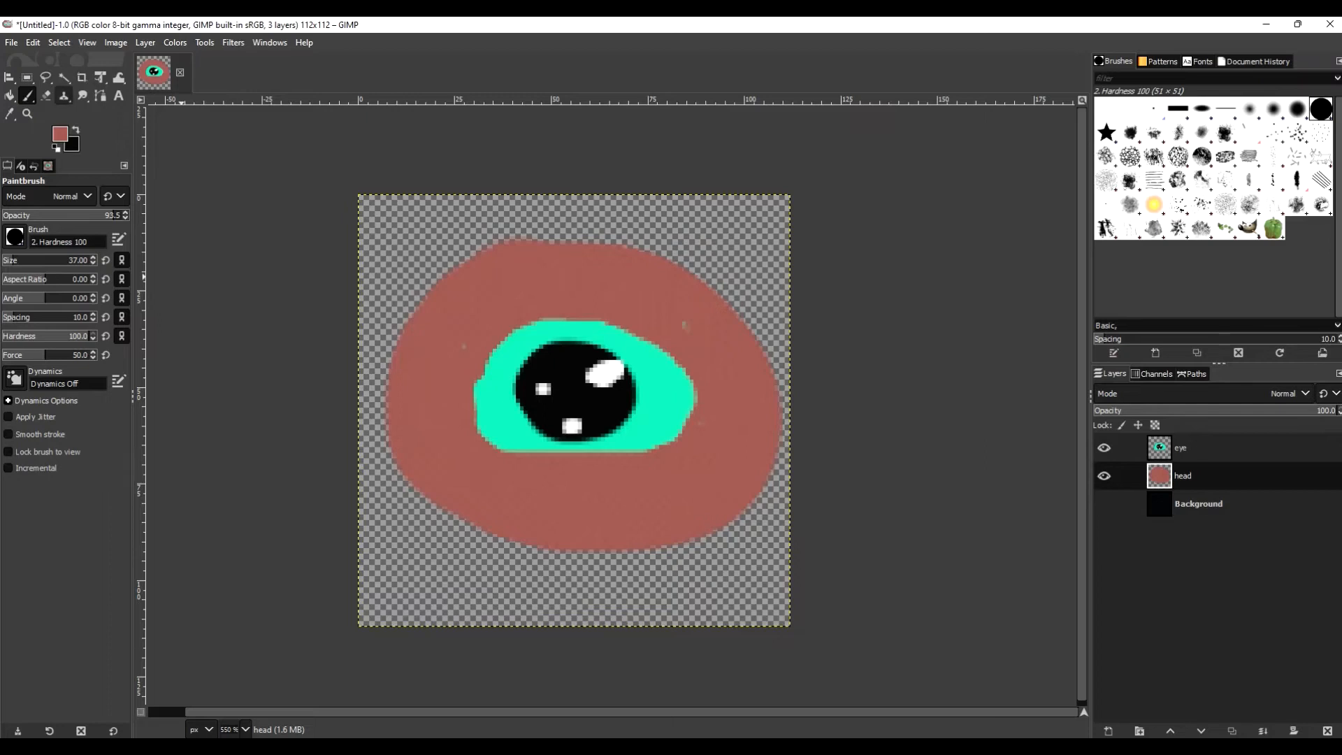
Step: Erase the stray specks around the eye on the eye layer with the Eraser at size 37
{"action": "left_click", "coordinate": [45, 95]}
{"action": "left_click", "coordinate": [1181, 447]}
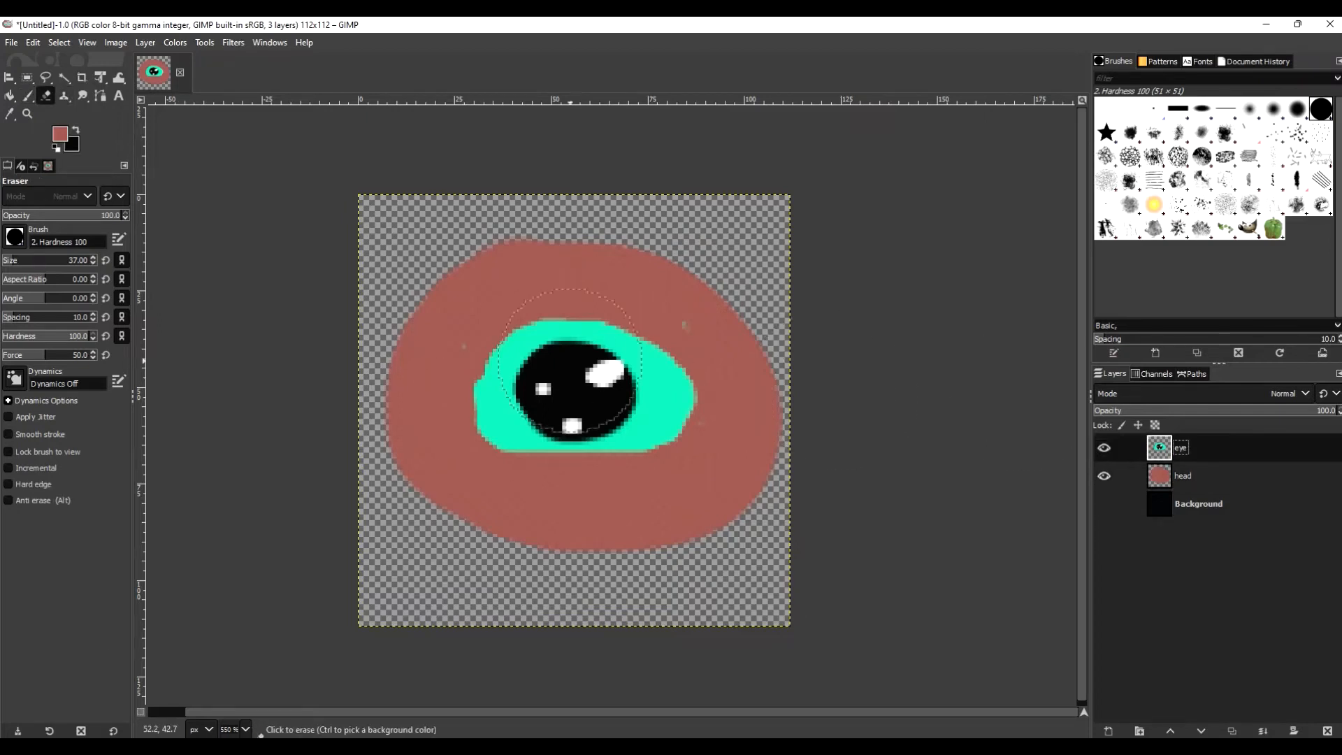
{"action": "left_click", "coordinate": [399, 336]}
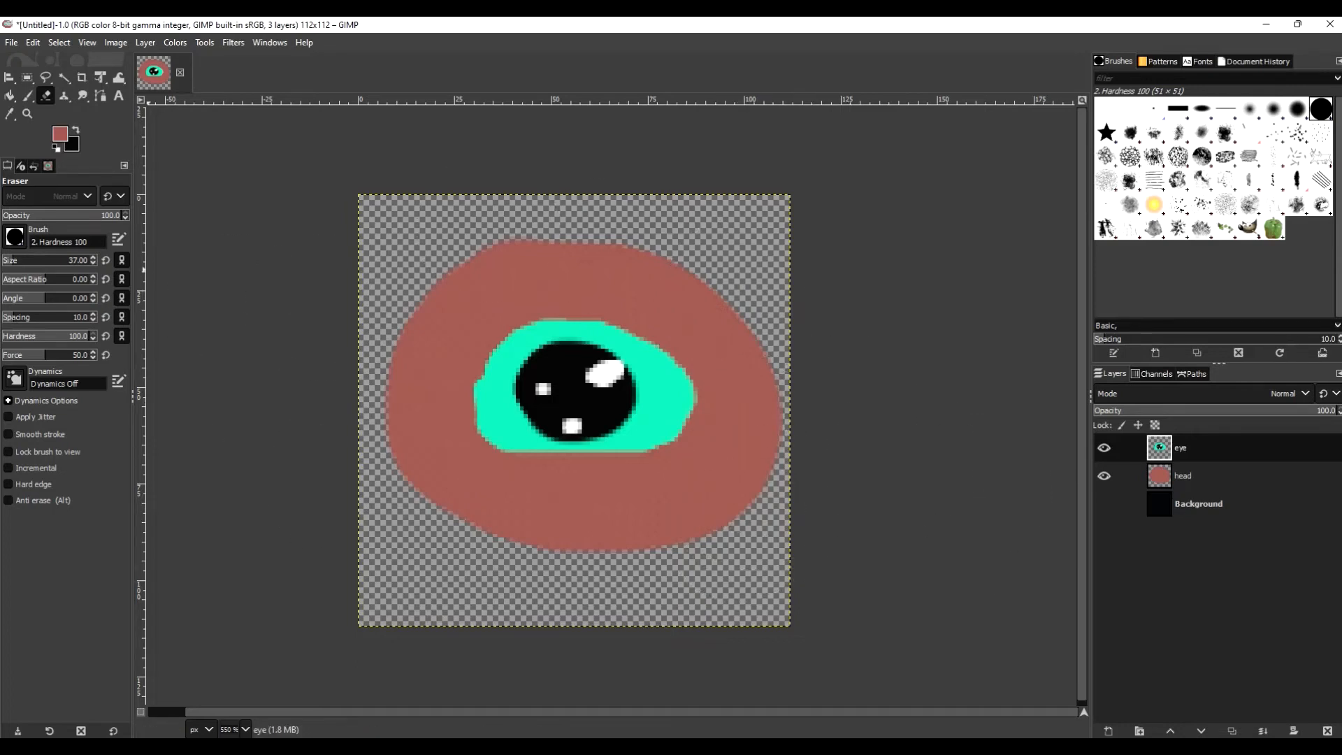
Step: Paint a thick black outline around the head on the head layer with the paintbrush at size 8 and opacity 100
{"action": "left_click", "coordinate": [28, 96]}
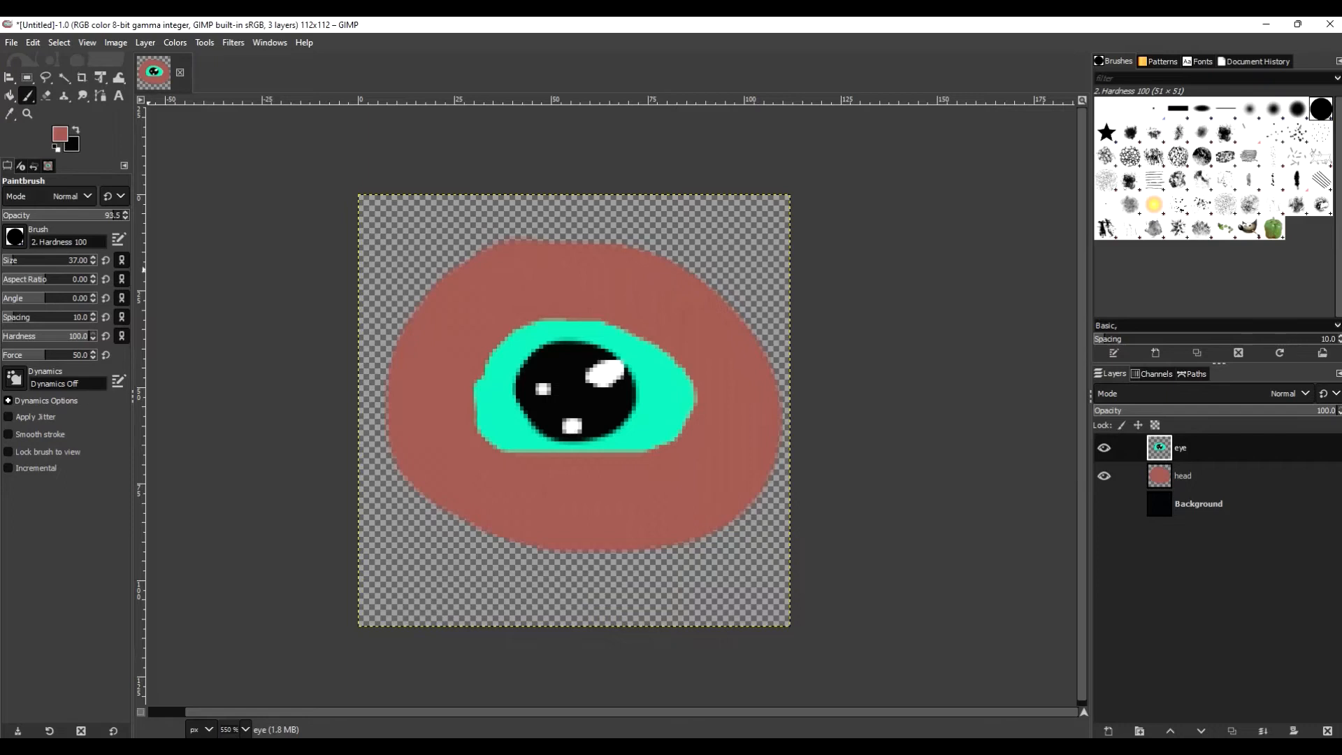
{"action": "left_click", "coordinate": [1183, 475]}
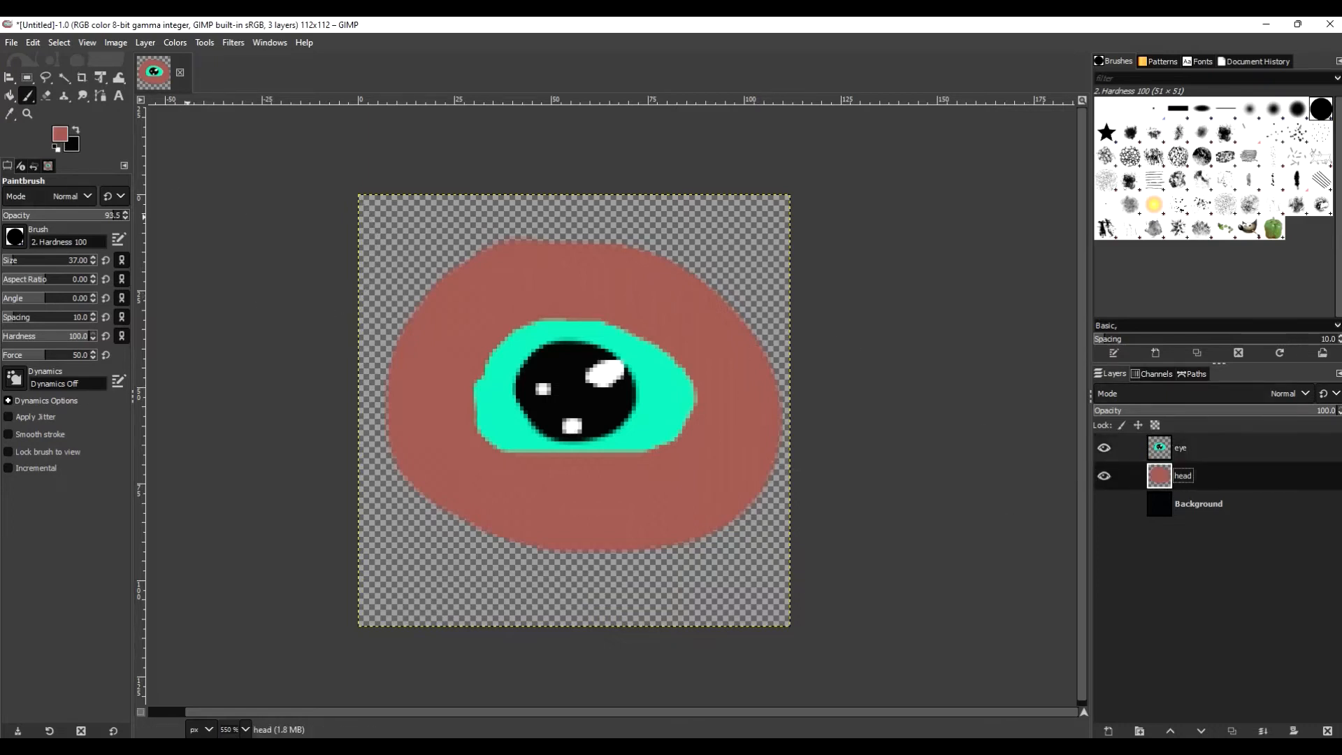
{"action": "left_click_drag", "start_coordinate": [31, 214], "coordinate": [124, 216]}
{"action": "left_click", "coordinate": [28, 259]}
{"action": "left_click_drag", "start_coordinate": [29, 259], "coordinate": [13, 260]}
{"action": "left_click_drag", "start_coordinate": [478, 256], "coordinate": [409, 311]}
{"action": "left_click", "coordinate": [61, 134]}
{"action": "left_click_drag", "start_coordinate": [112, 307], "coordinate": [91, 339]}
{"action": "left_click", "coordinate": [261, 397]}
{"action": "mouse_move", "coordinate": [489, 251]}
{"action": "left_mouse_down"}
{"action": "mouse_move", "coordinate": [432, 268]}
{"action": "mouse_move", "coordinate": [400, 299]}
{"action": "mouse_move", "coordinate": [389, 379]}
{"action": "mouse_move", "coordinate": [403, 467]}
{"action": "mouse_move", "coordinate": [444, 507]}
{"action": "mouse_move", "coordinate": [524, 533]}
{"action": "mouse_move", "coordinate": [647, 552]}
{"action": "mouse_move", "coordinate": [716, 532]}
{"action": "mouse_move", "coordinate": [755, 481]}
{"action": "mouse_move", "coordinate": [771, 391]}
{"action": "mouse_move", "coordinate": [704, 294]}
{"action": "mouse_move", "coordinate": [655, 263]}
{"action": "mouse_move", "coordinate": [568, 247]}
{"action": "mouse_move", "coordinate": [454, 260]}
{"action": "left_mouse_up"}
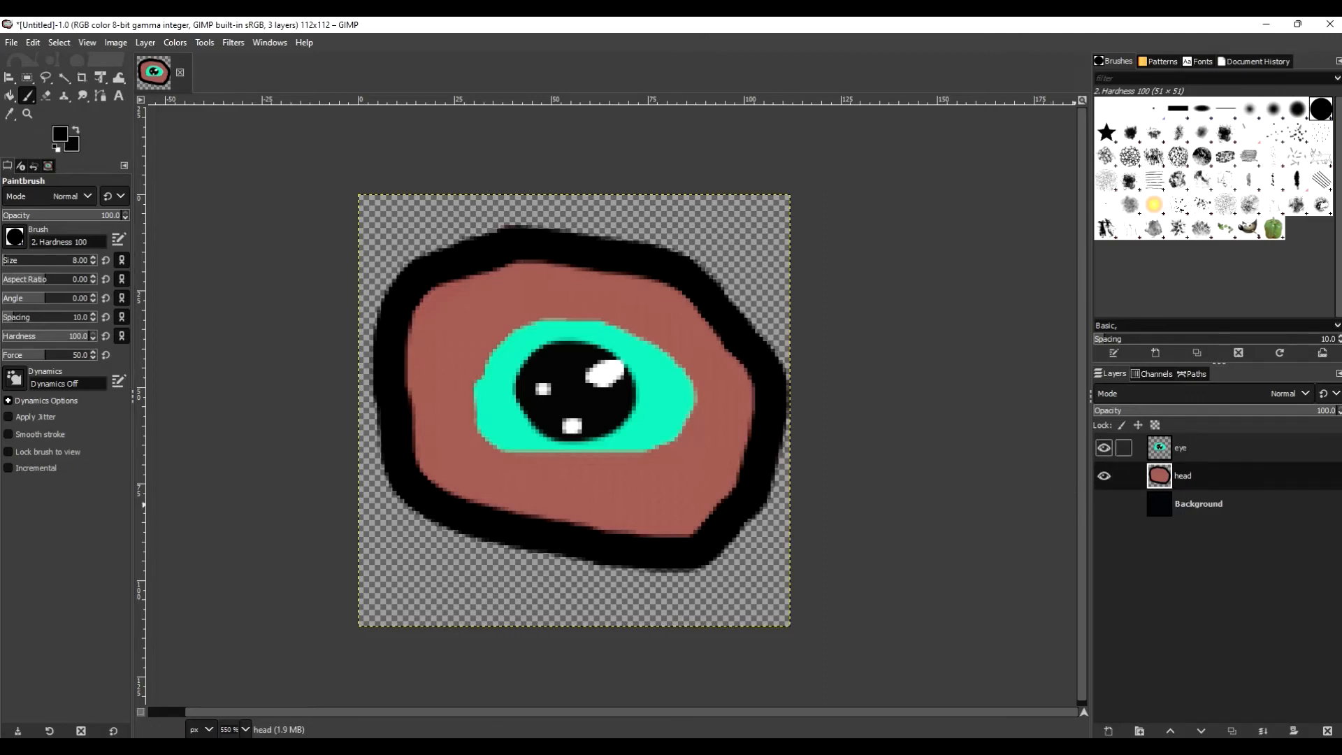
{"action": "left_click", "coordinate": [1183, 448]}
{"action": "left_click", "coordinate": [1184, 476]}
{"action": "left_click", "coordinate": [1181, 448]}
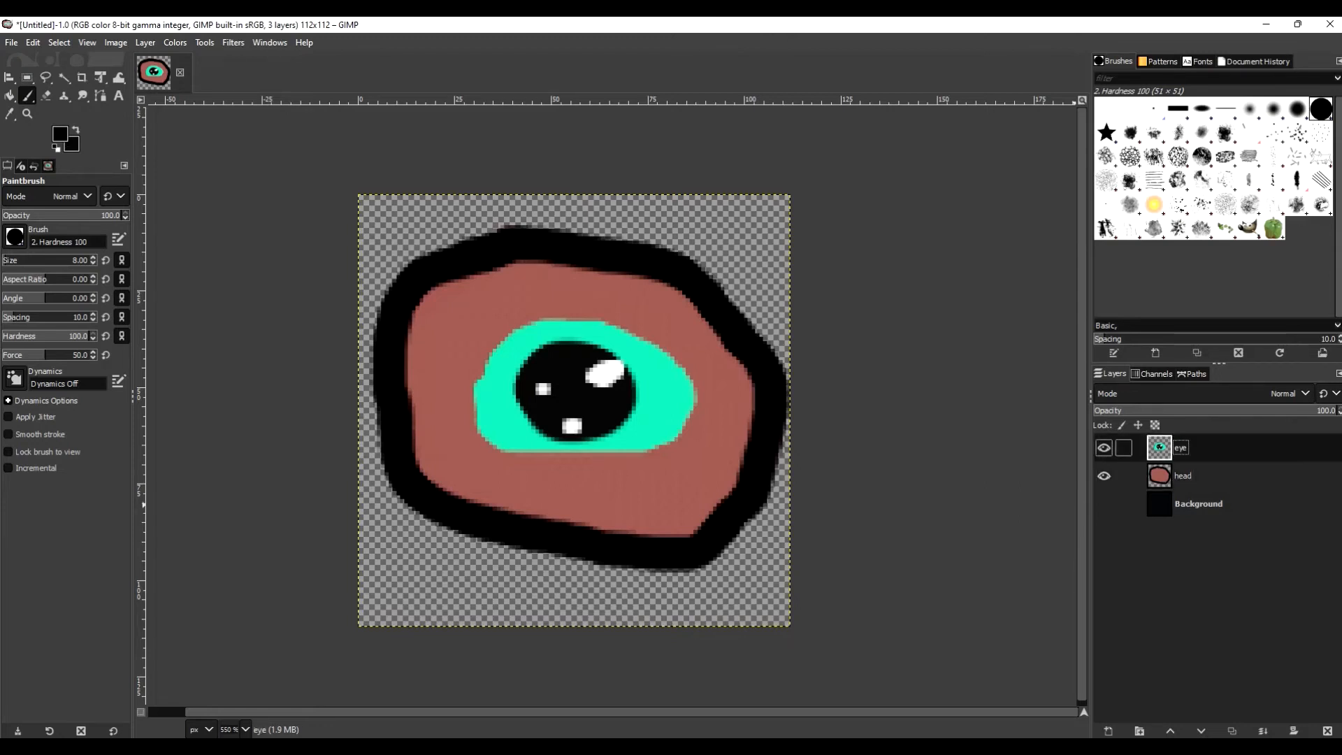
Step: Export the image as 1.png to the Downloads folder, keeping the automatic pixelformat option
{"action": "left_click", "coordinate": [11, 42]}
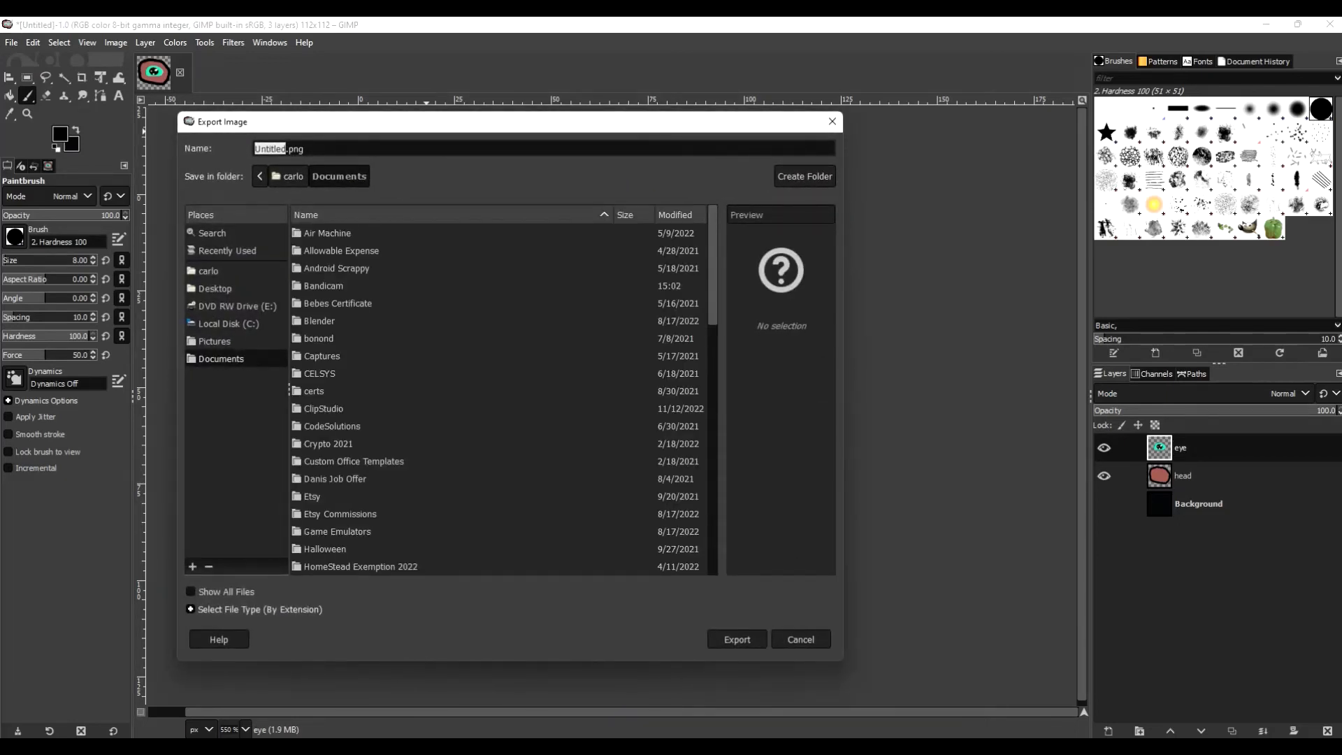
{"action": "left_click", "coordinate": [228, 251]}
{"action": "double_click", "coordinate": [325, 235]}
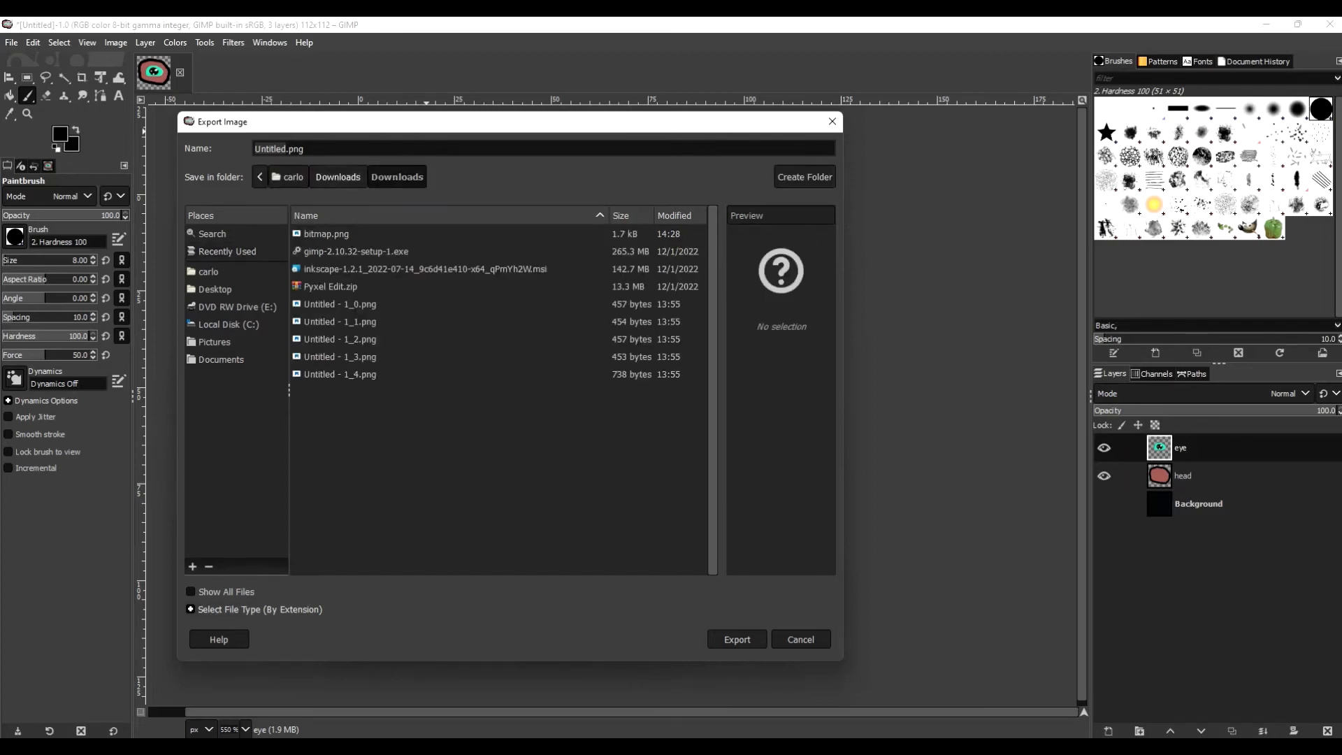
{"action": "double_click", "coordinate": [273, 149]}
{"action": "key", "text": "BackSpace"}
{"action": "type", "text": "1"}
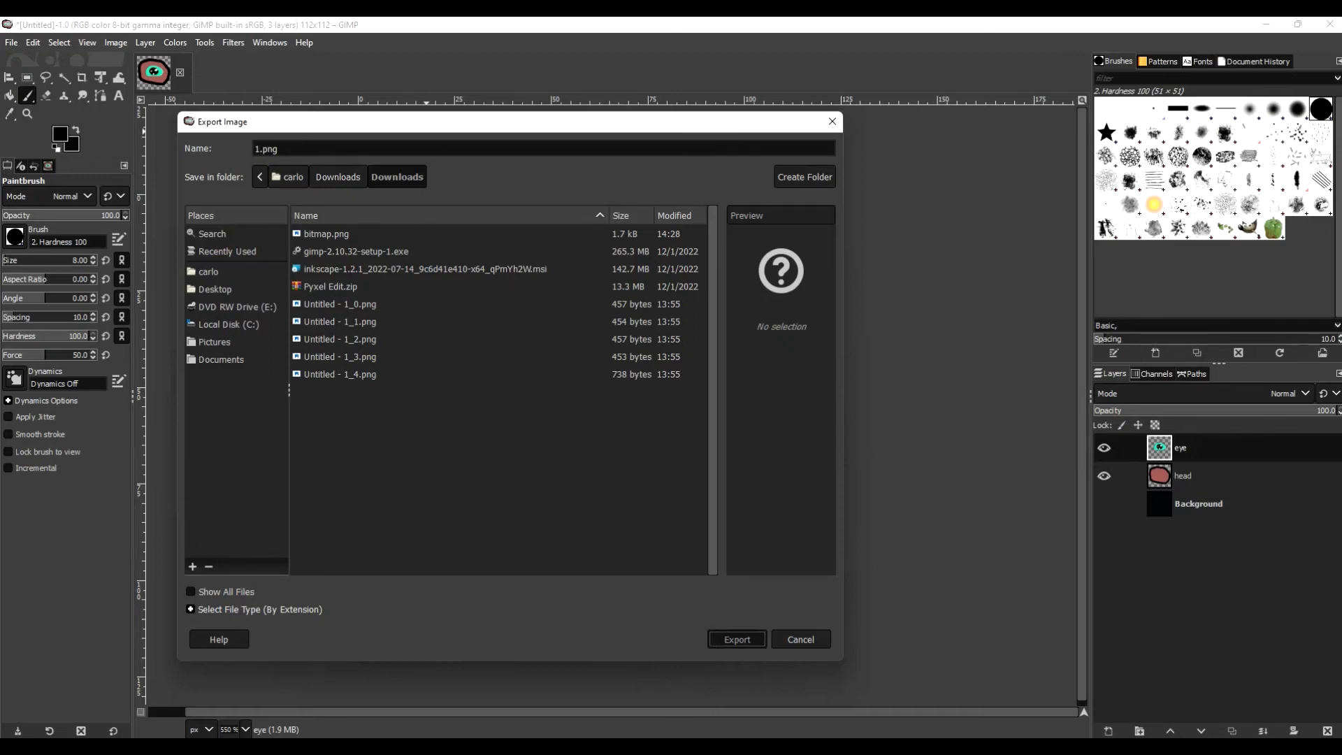
{"action": "key", "text": "Return"}
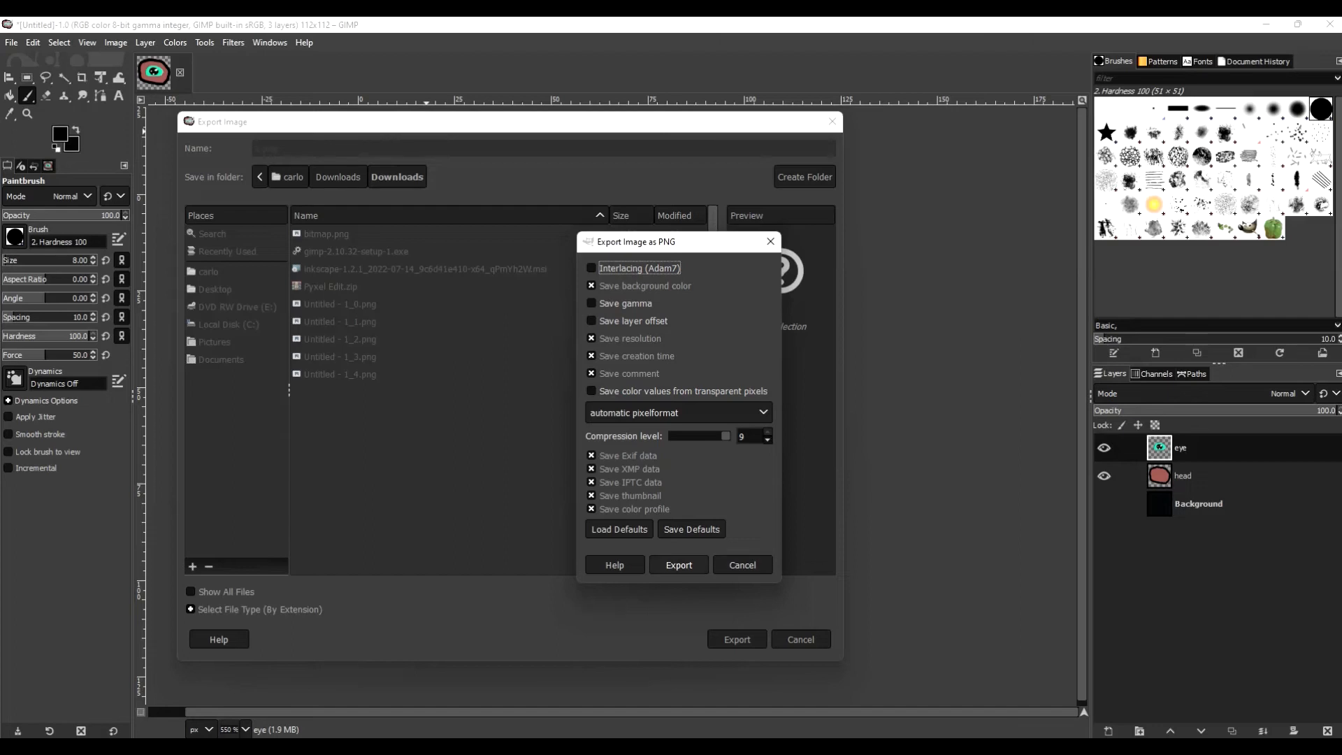
{"action": "left_click", "coordinate": [679, 413]}
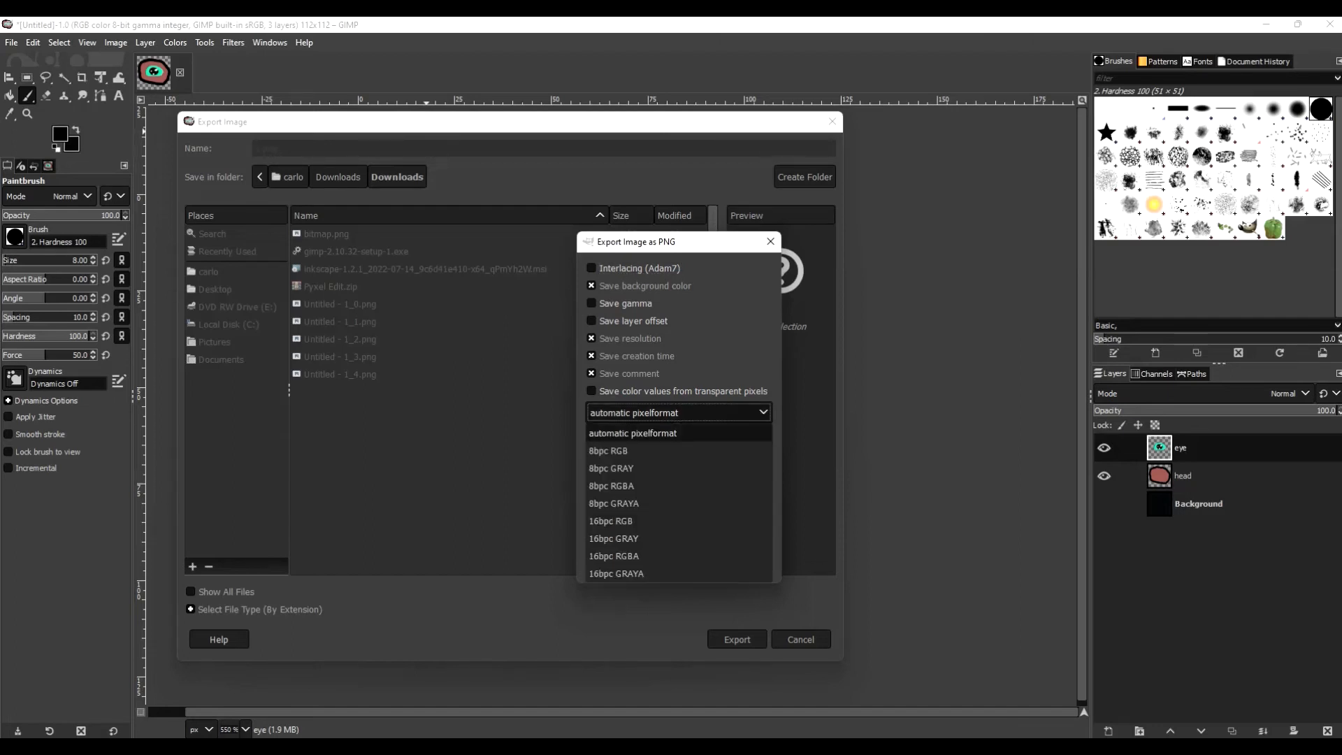
{"action": "left_click", "coordinate": [679, 433]}
{"action": "left_click", "coordinate": [679, 565]}
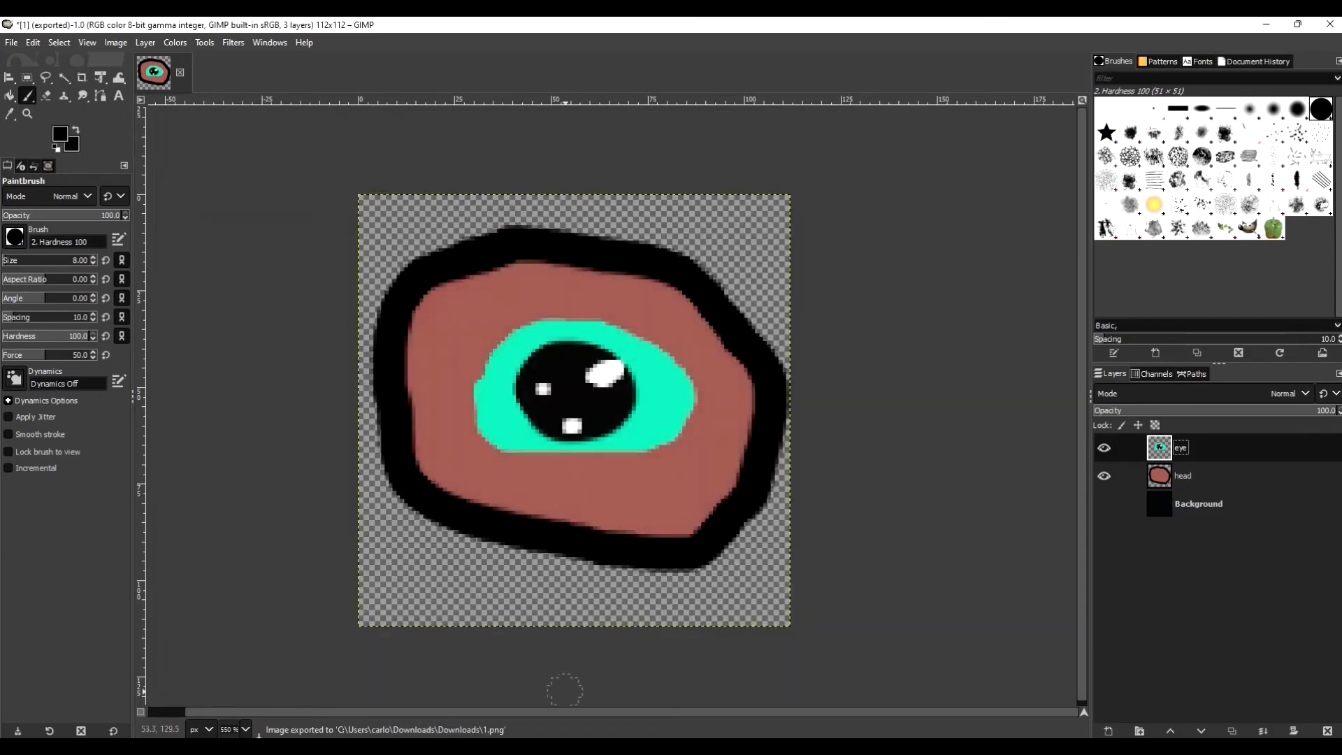
Step: Switch to the Downloads folder in File Explorer, view the exported 1.png in the image viewer, and close it
{"action": "left_click", "coordinate": [565, 747]}
{"action": "left_click", "coordinate": [289, 155]}
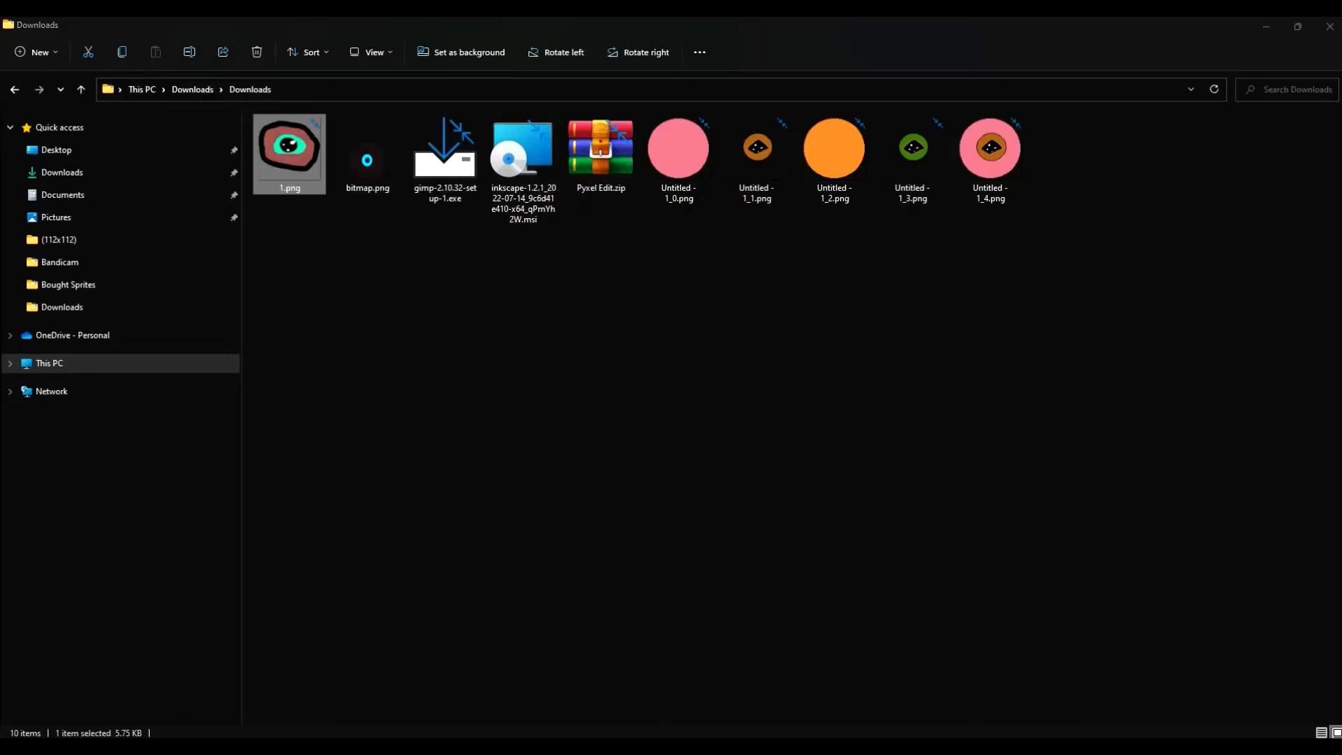
{"action": "double_click", "coordinate": [290, 155]}
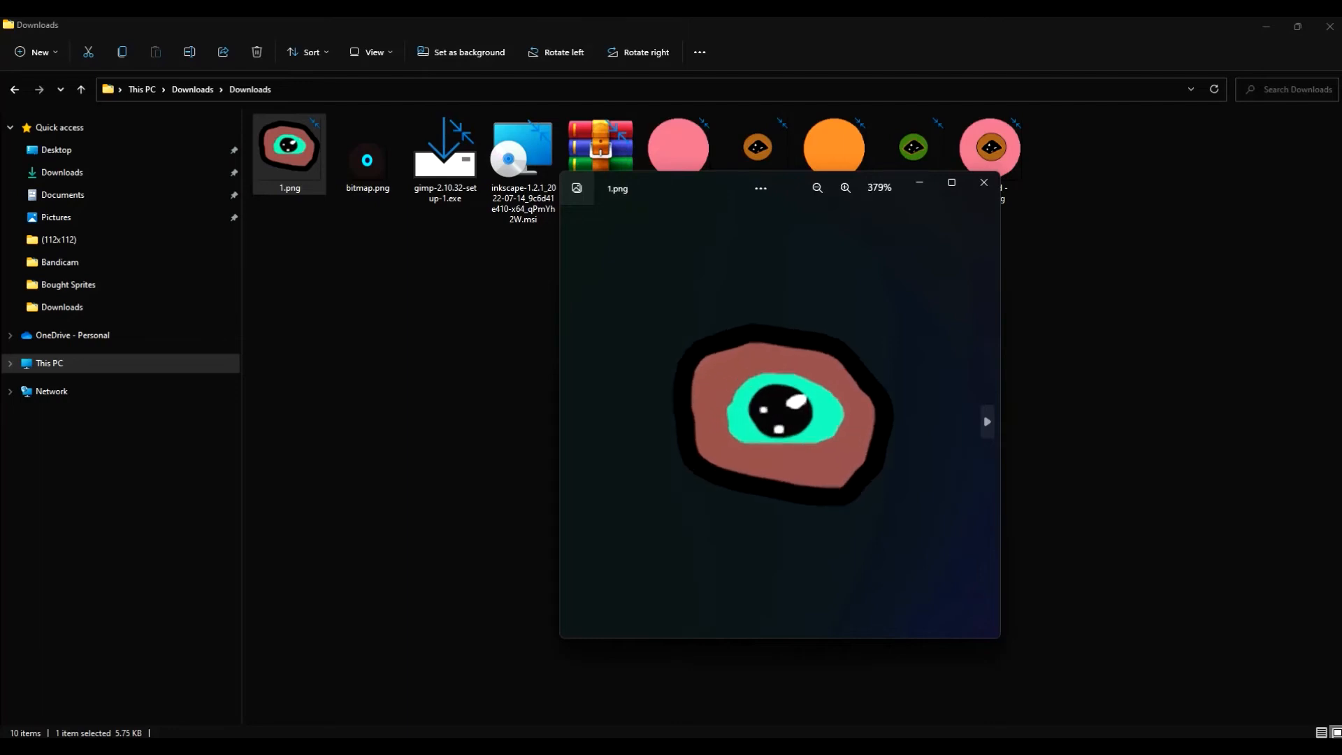
{"action": "scroll", "coordinate": [782, 417], "scroll_direction": "down", "scroll_amount": 6}
{"action": "left_click", "coordinate": [983, 183]}
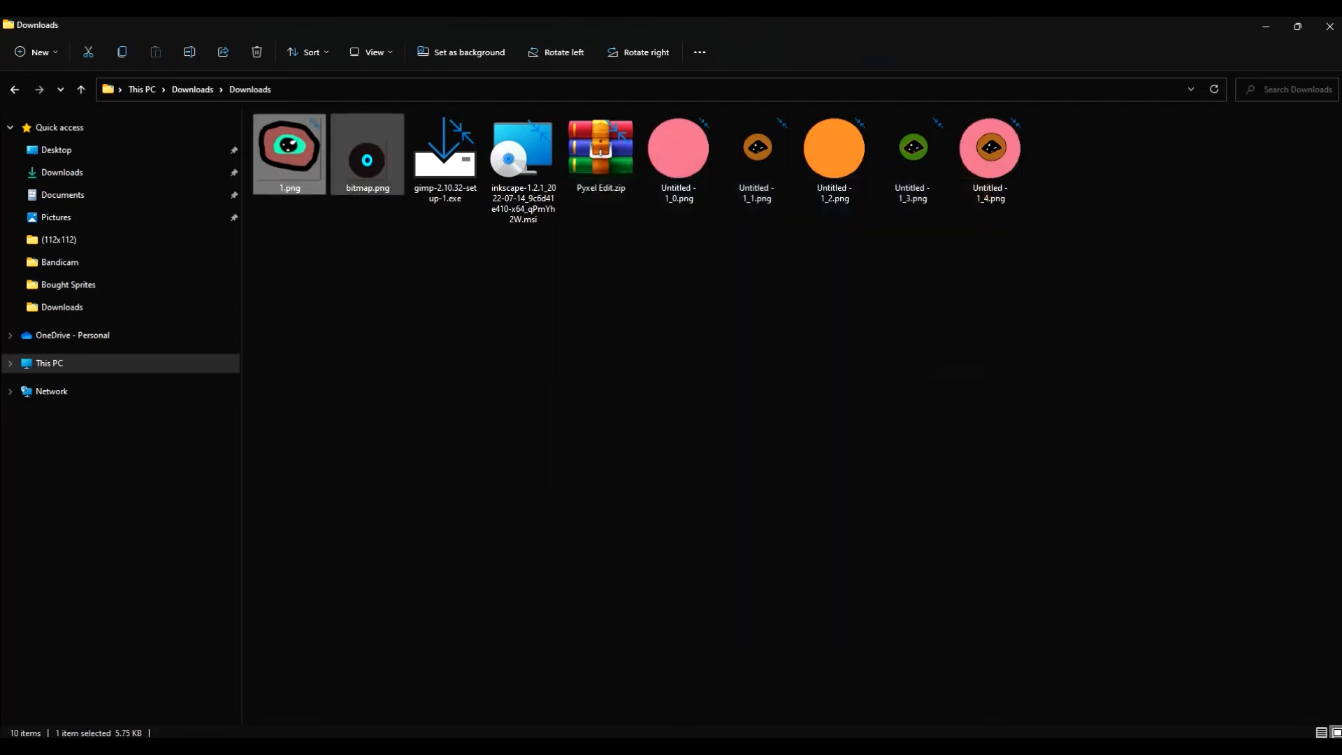
Step: Check the image dimensions in the detailed properties of 1.png
{"action": "right_click", "coordinate": [308, 162]}
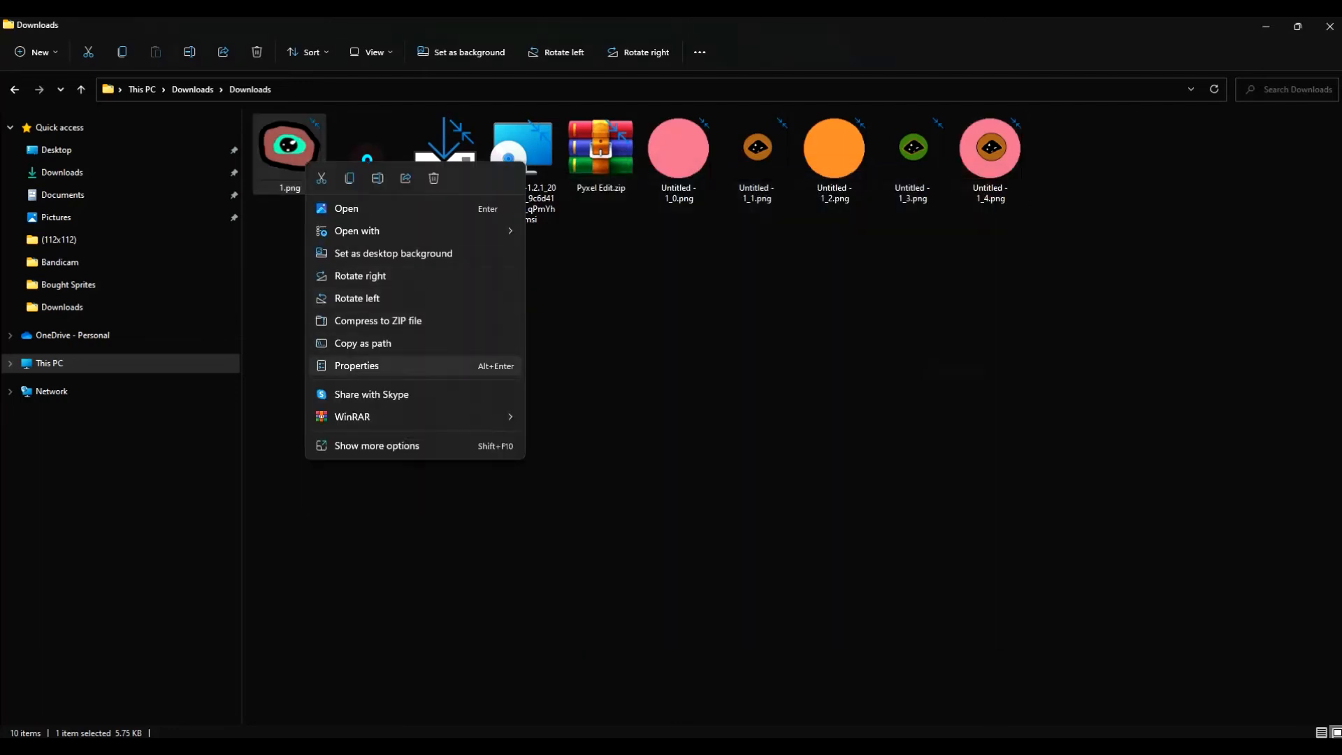
{"action": "left_click", "coordinate": [357, 366]}
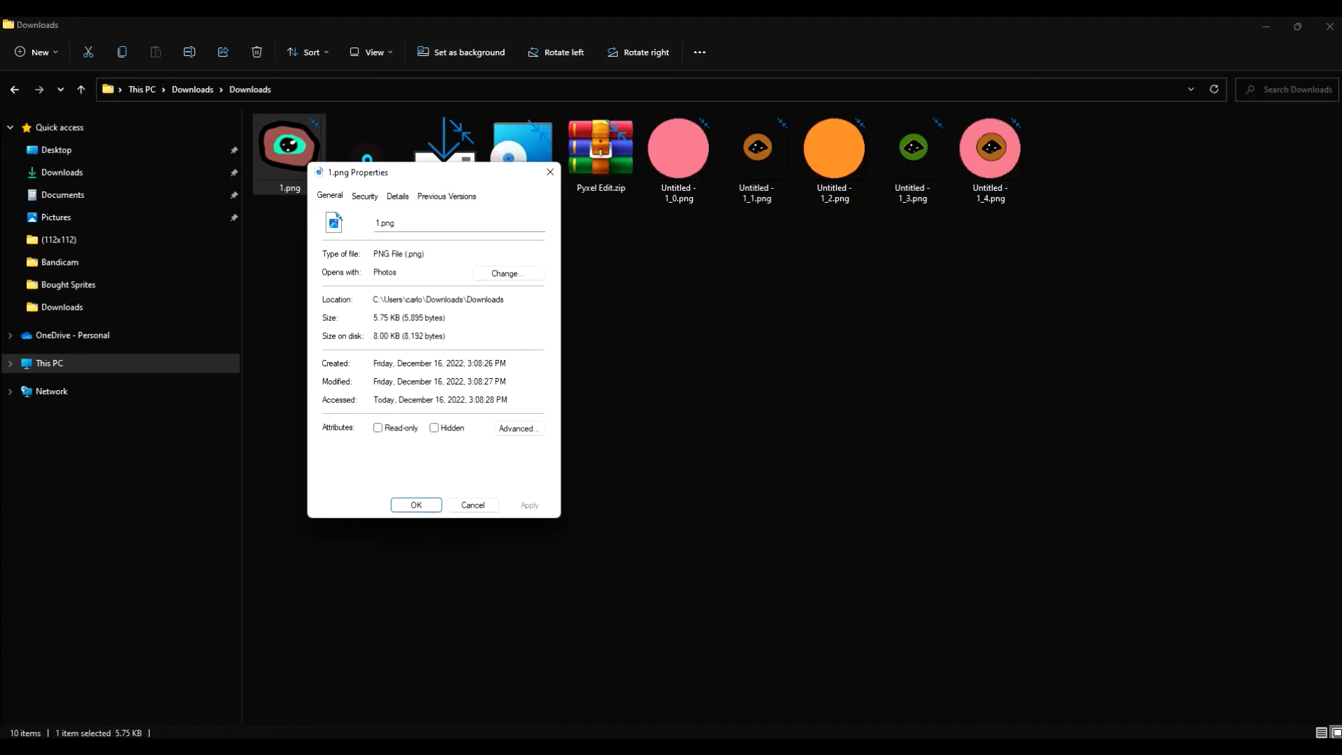
{"action": "left_click", "coordinate": [365, 196]}
{"action": "left_click", "coordinate": [398, 197]}
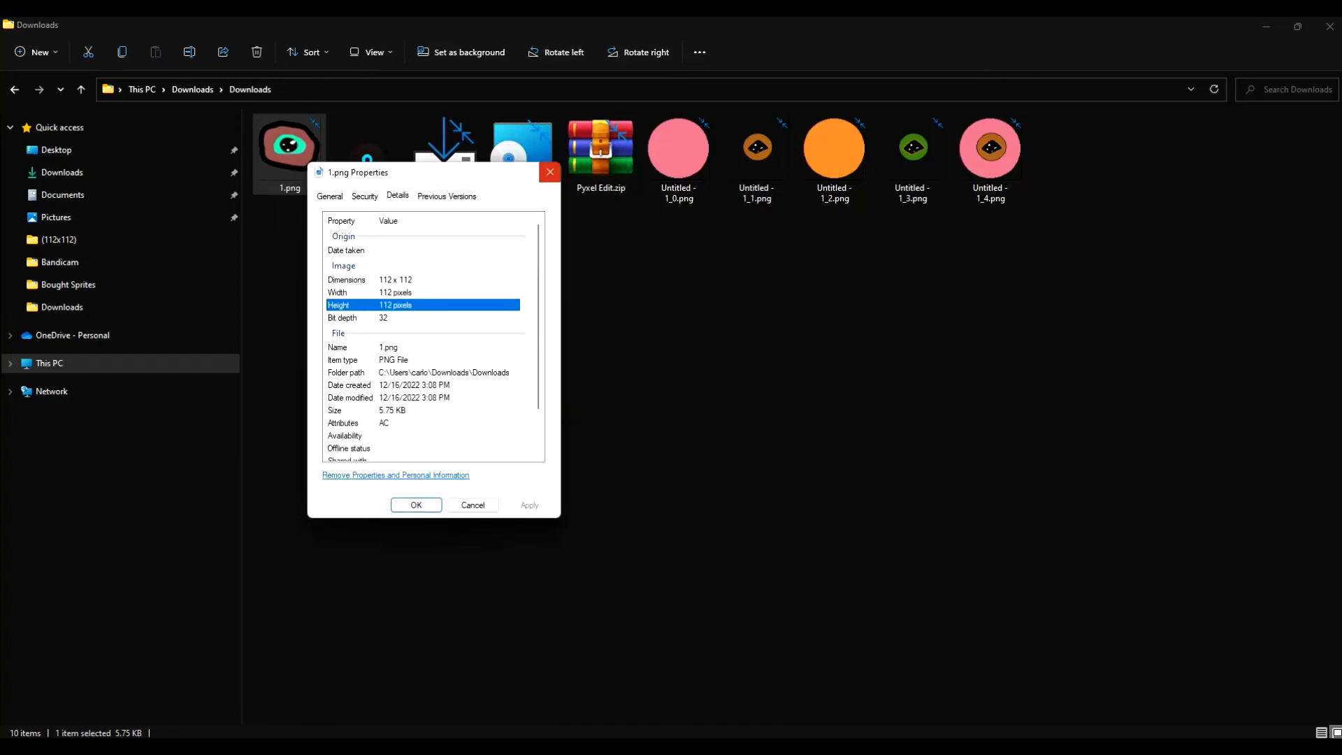
{"action": "left_click", "coordinate": [550, 172]}
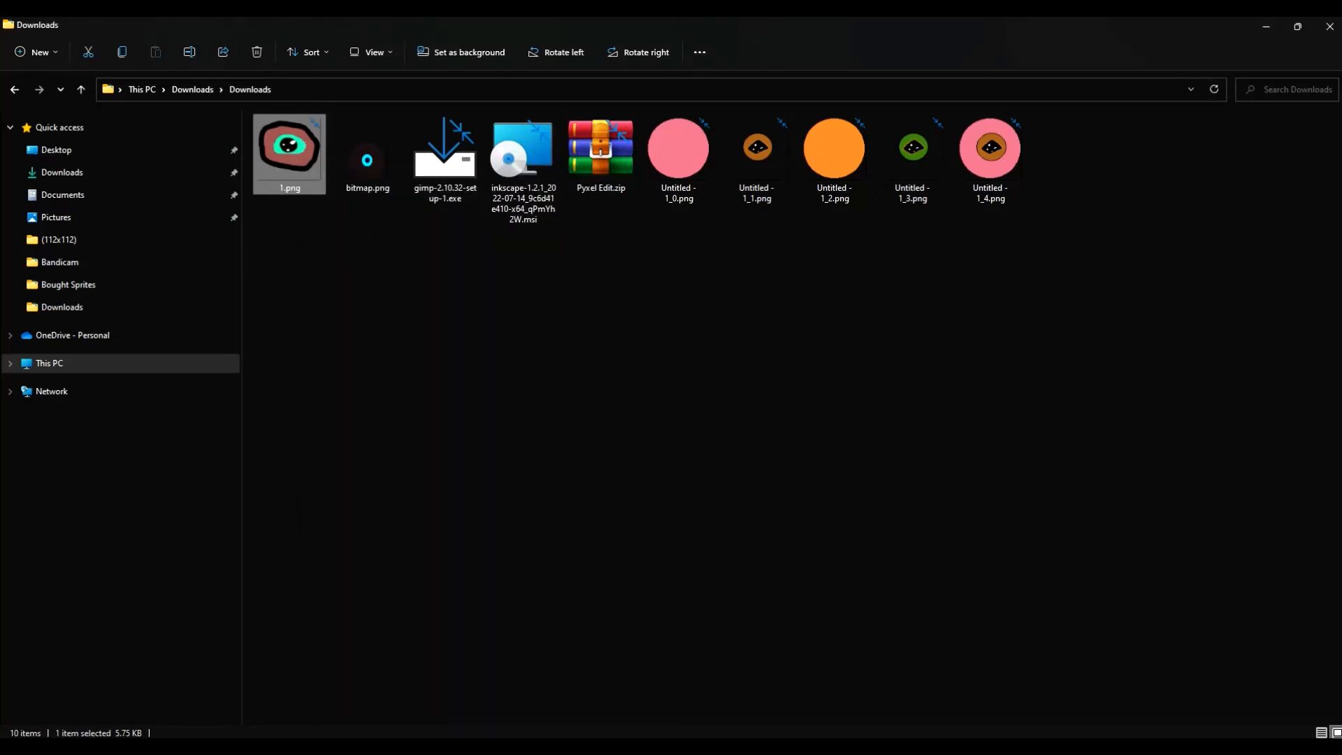
Step: Switch back to GIMP and export the layered image as test.ora to the Downloads folder
{"action": "left_click", "coordinate": [1141, 747]}
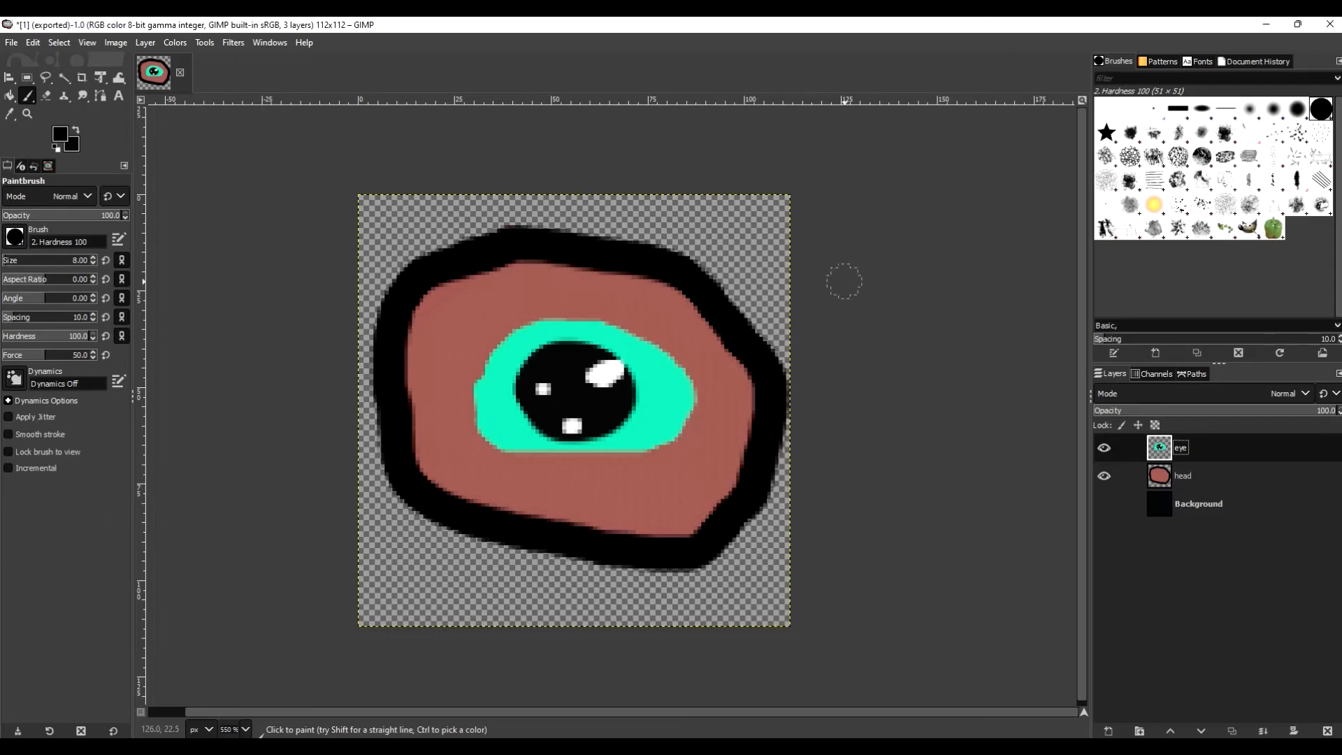
{"action": "left_click", "coordinate": [12, 42]}
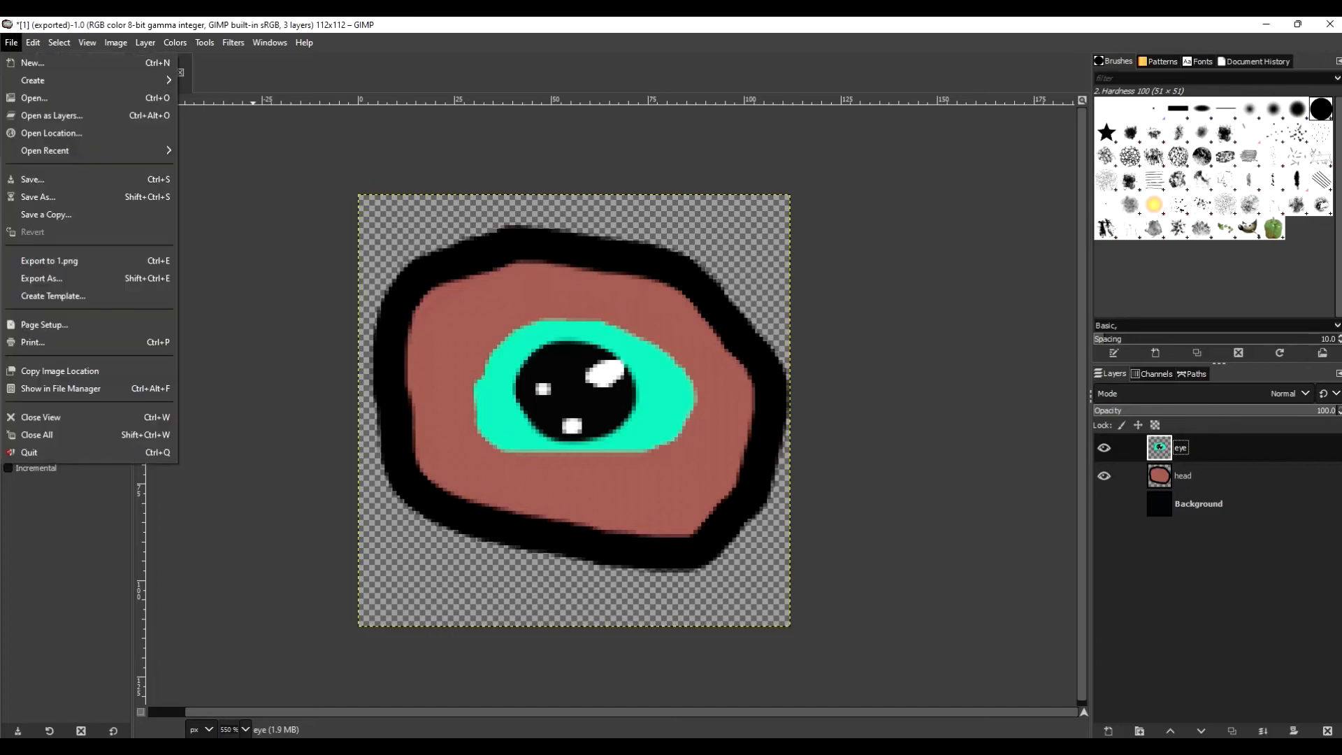
{"action": "left_click", "coordinate": [41, 278]}
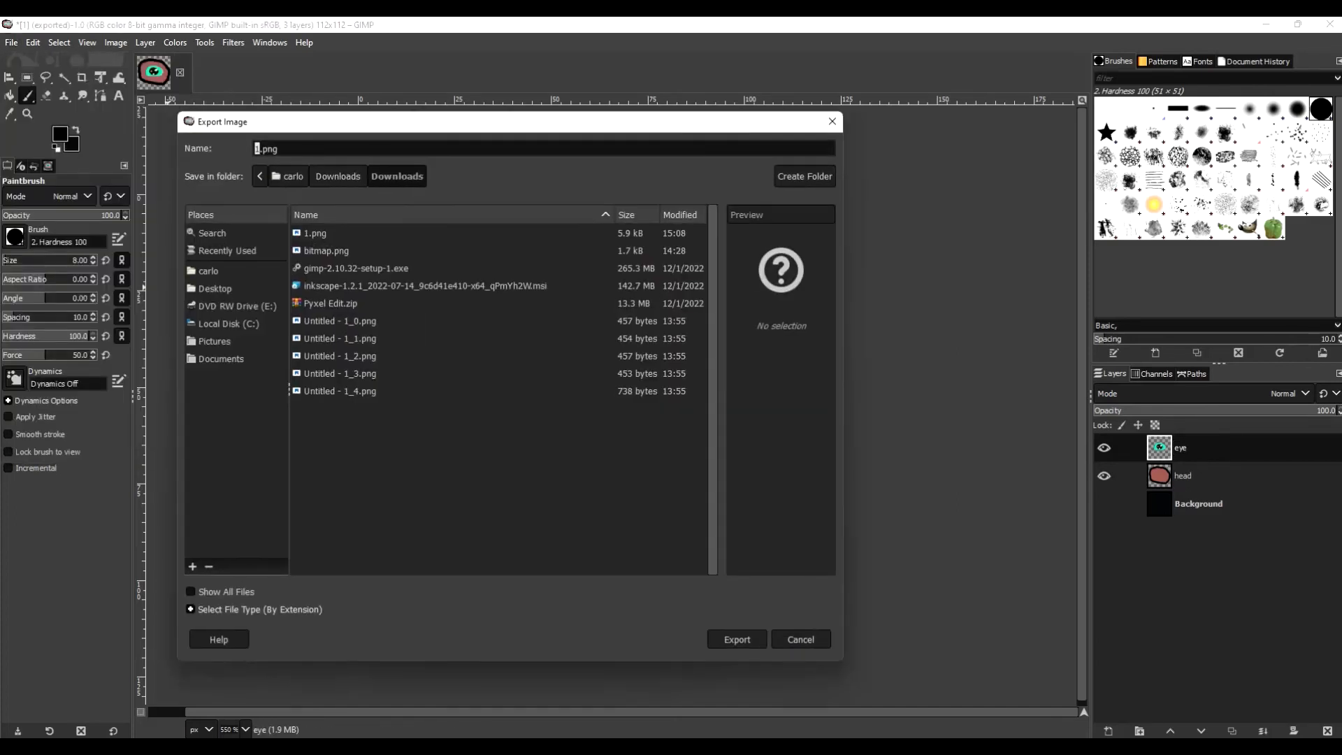
{"action": "left_click", "coordinate": [279, 149]}
{"action": "left_click_drag", "start_coordinate": [279, 149], "coordinate": [254, 149]}
{"action": "type", "text": "test.ora"}
{"action": "left_click", "coordinate": [737, 639]}
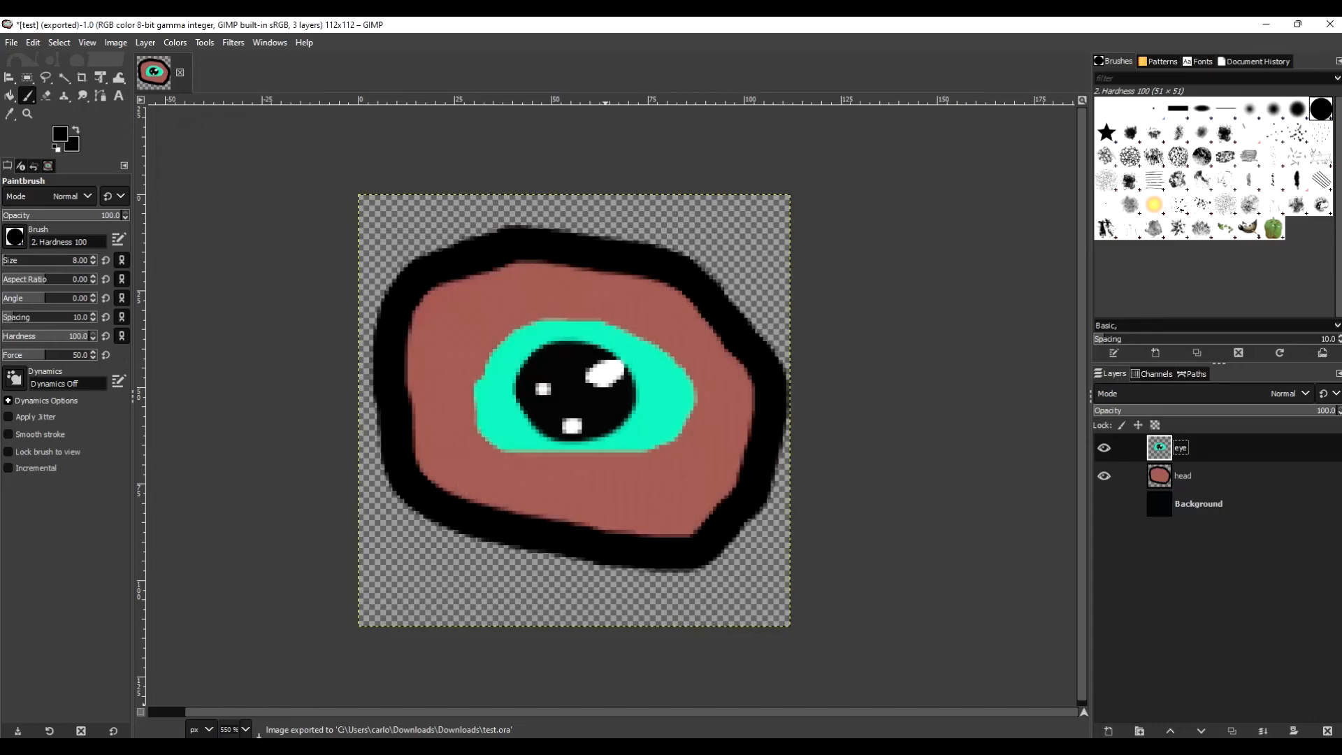
Step: Switch to the Downloads folder in File Explorer and rename test.ora to test.zip
{"action": "mouse_move", "coordinate": [531, 750]}
{"action": "left_click", "coordinate": [523, 668]}
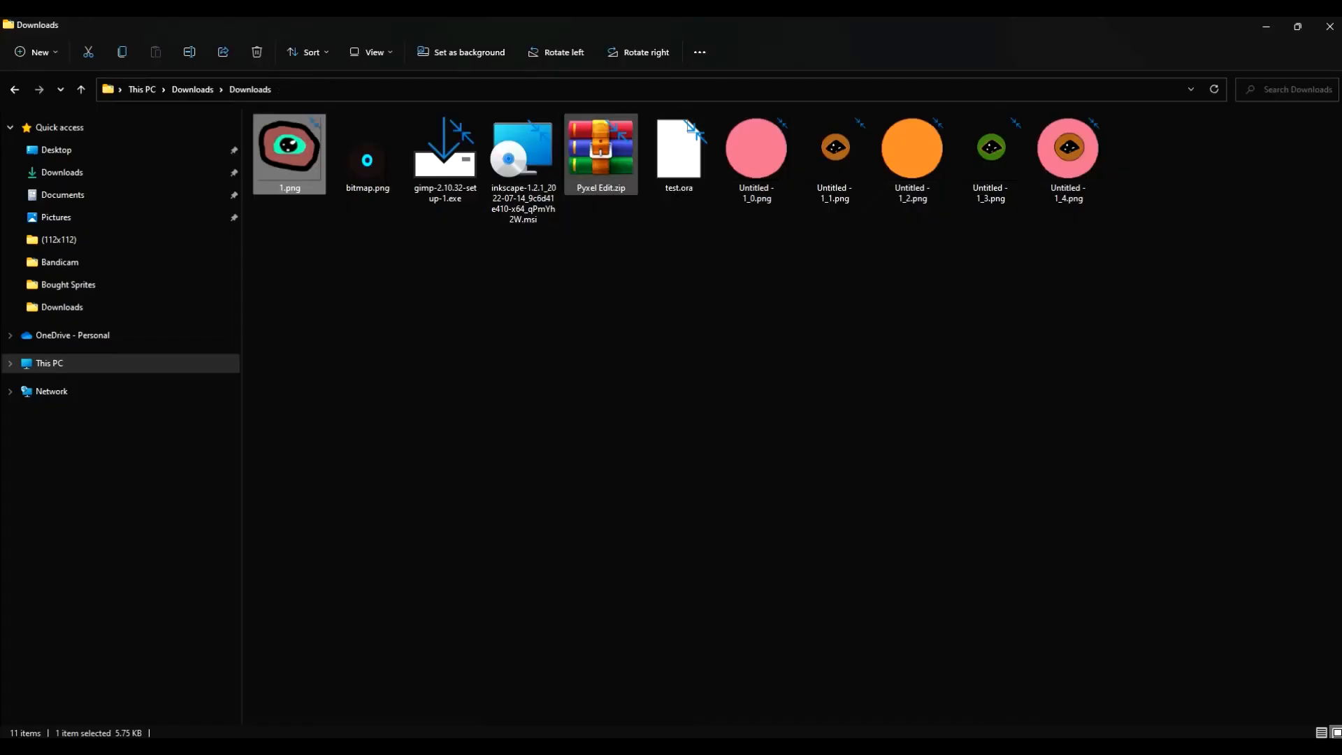
{"action": "left_click", "coordinate": [616, 314]}
{"action": "left_click", "coordinate": [367, 155]}
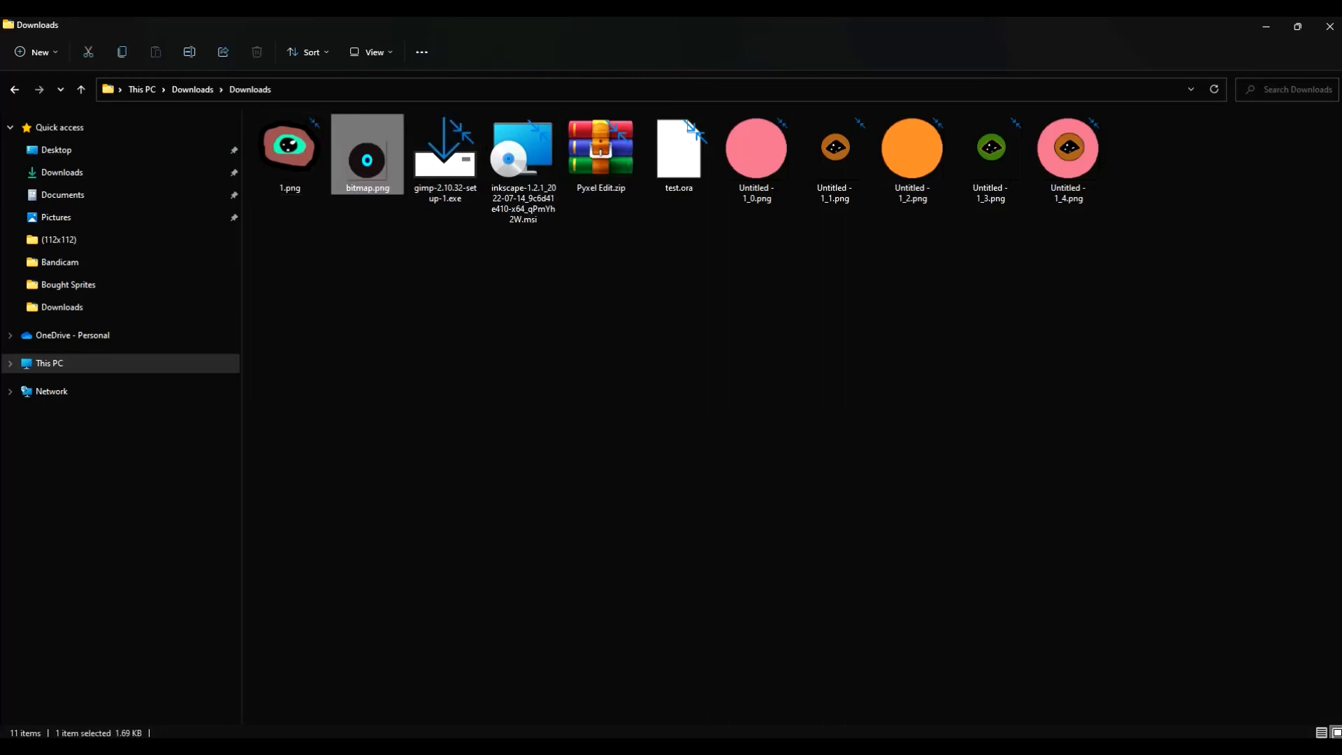
{"action": "right_click", "coordinate": [700, 161]}
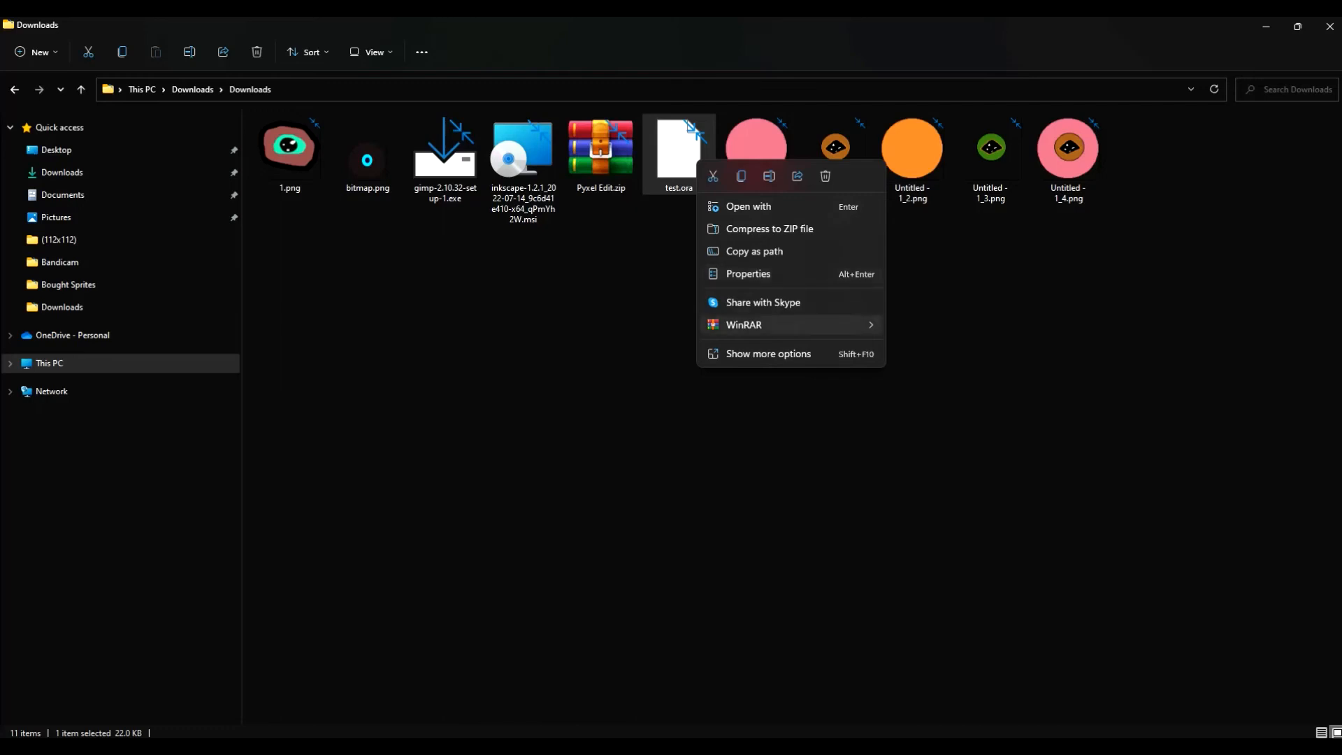
{"action": "left_click", "coordinate": [764, 353]}
{"action": "left_click", "coordinate": [802, 641]}
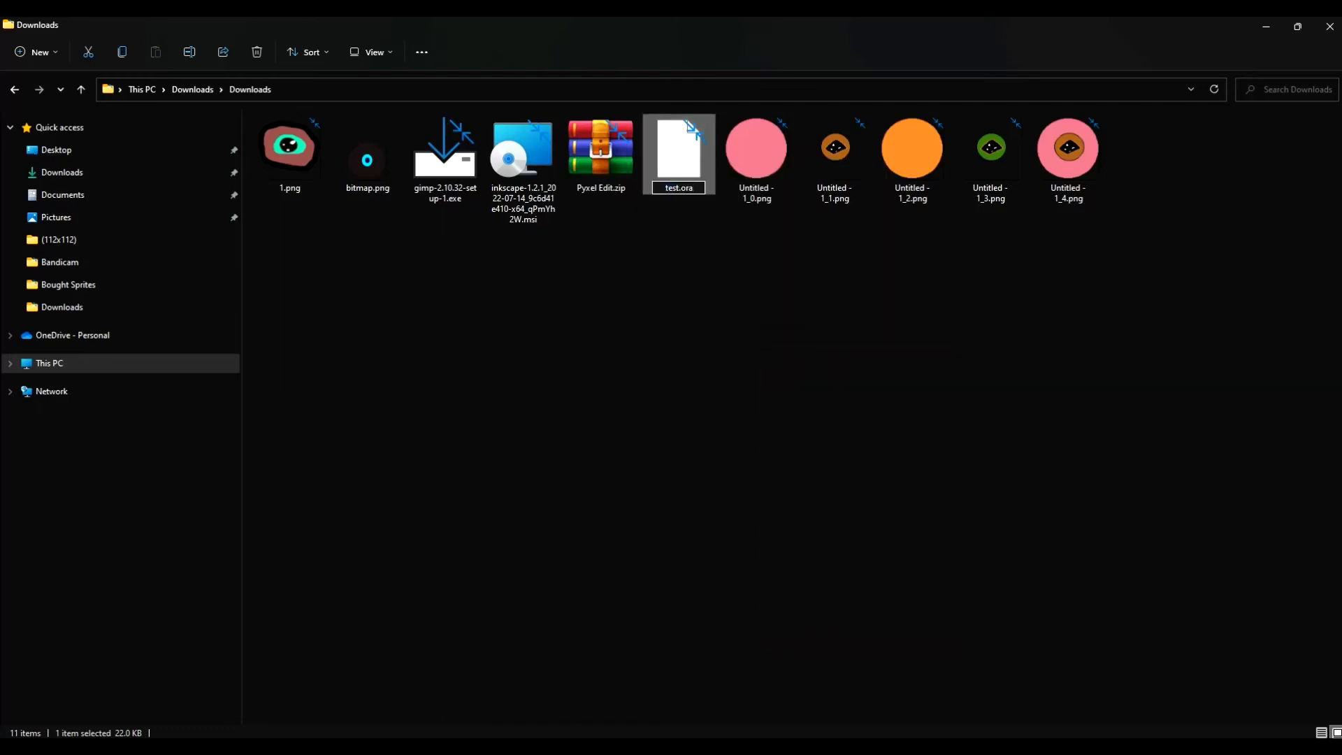
{"action": "key", "text": "BackSpace"}
{"action": "key", "text": "BackSpace"}
{"action": "key", "text": "BackSpace"}
{"action": "type", "text": "zip"}
{"action": "key", "text": "Return"}
{"action": "key", "text": "Return"}
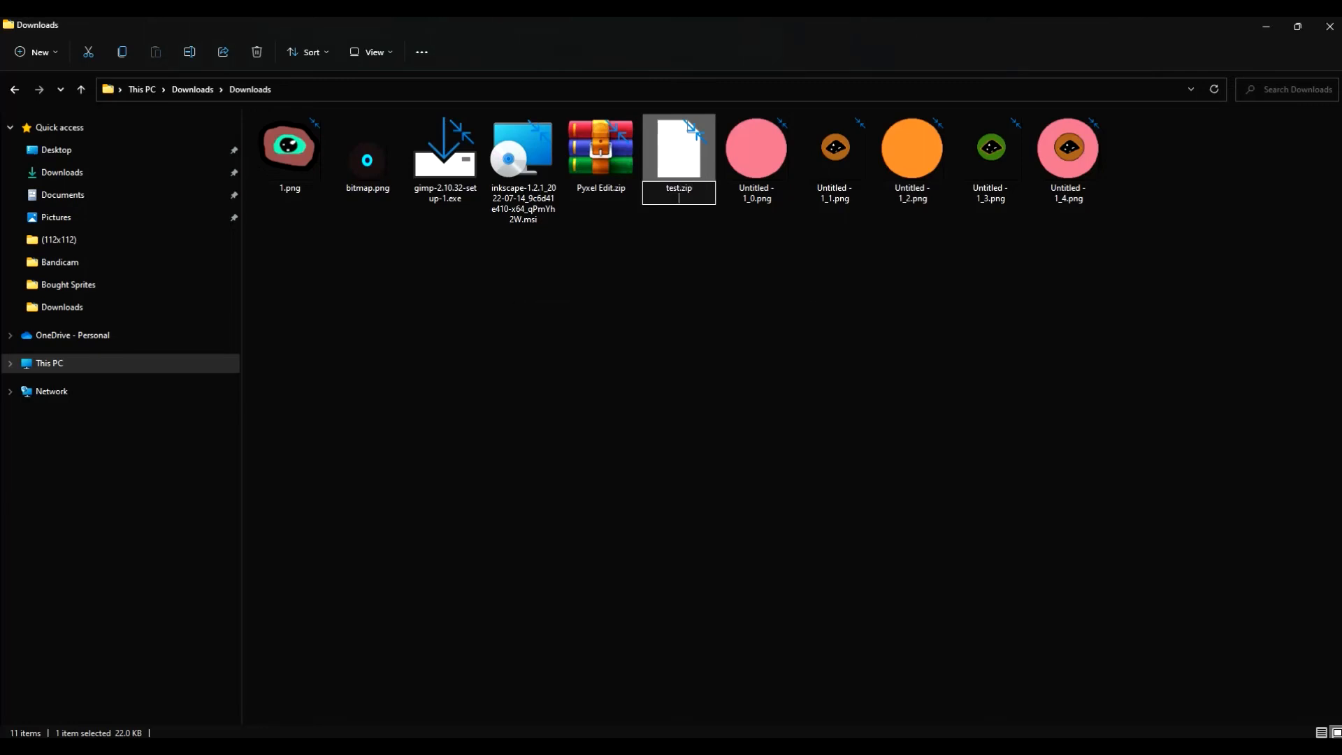
Step: Open test.zip in WinRAR and extract 000.png, 001.png and 002.png from its data folder into the Downloads folder
{"action": "key", "text": "Return"}
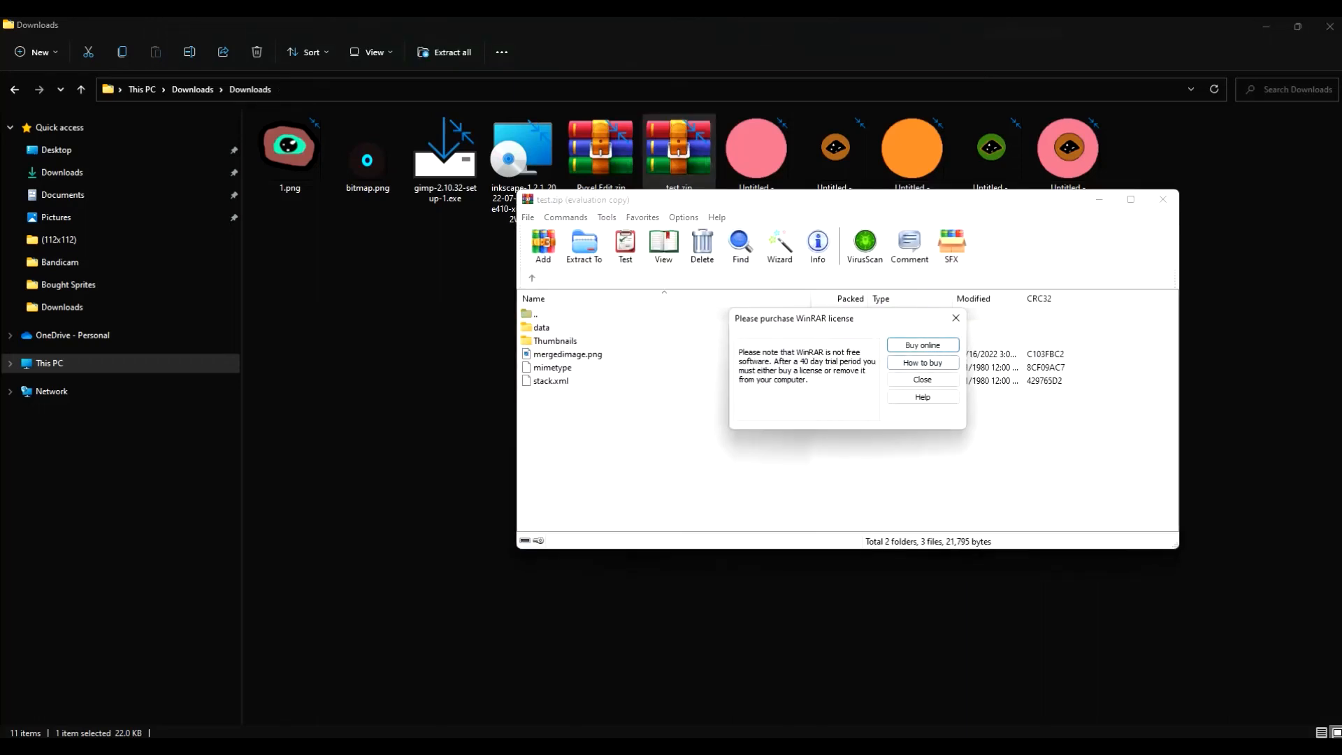
{"action": "left_click", "coordinate": [956, 317]}
{"action": "double_click", "coordinate": [542, 328]}
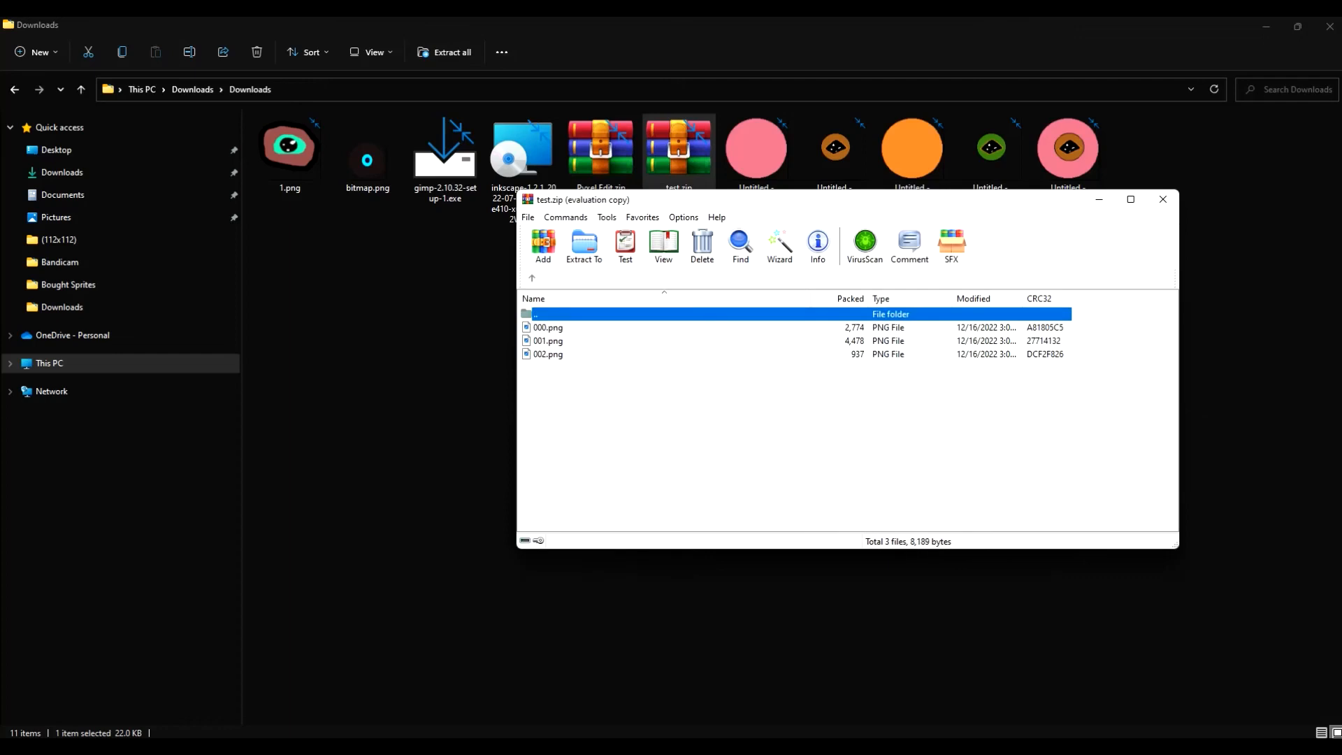
{"action": "left_click_drag", "start_coordinate": [572, 379], "coordinate": [419, 336]}
{"action": "left_click", "coordinate": [413, 307]}
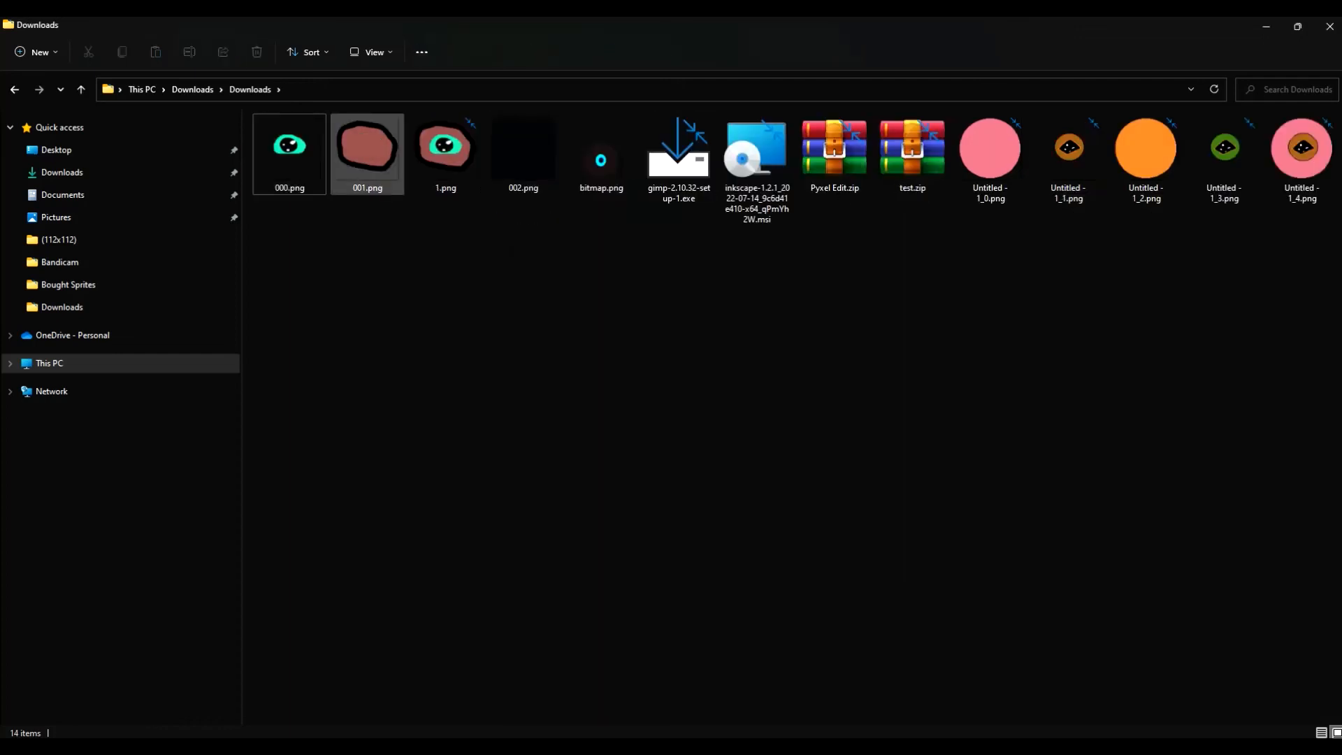
Step: Examine the extracted layer images 000.png, 001.png and 002.png in the Downloads folder
{"action": "left_click", "coordinate": [294, 156]}
{"action": "left_click", "coordinate": [367, 155]}
{"action": "left_click", "coordinate": [521, 155]}
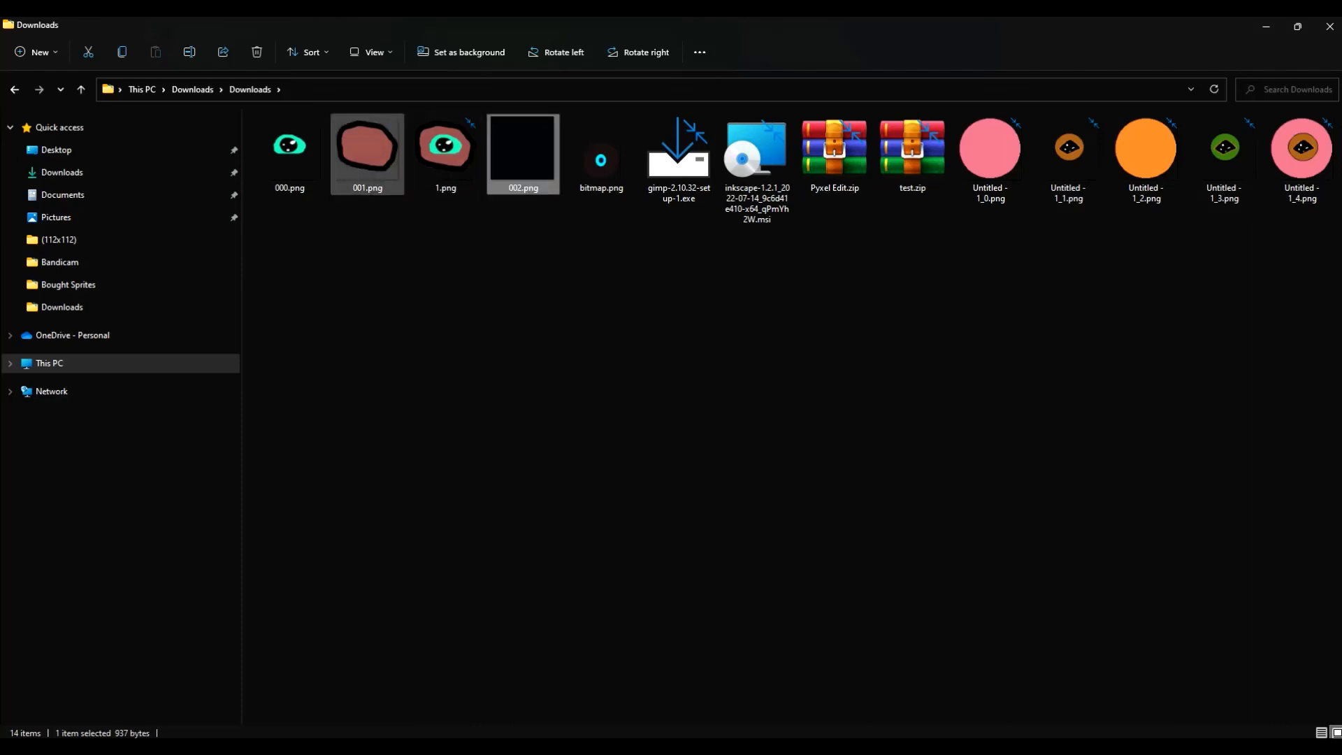
{"action": "left_click", "coordinate": [290, 150]}
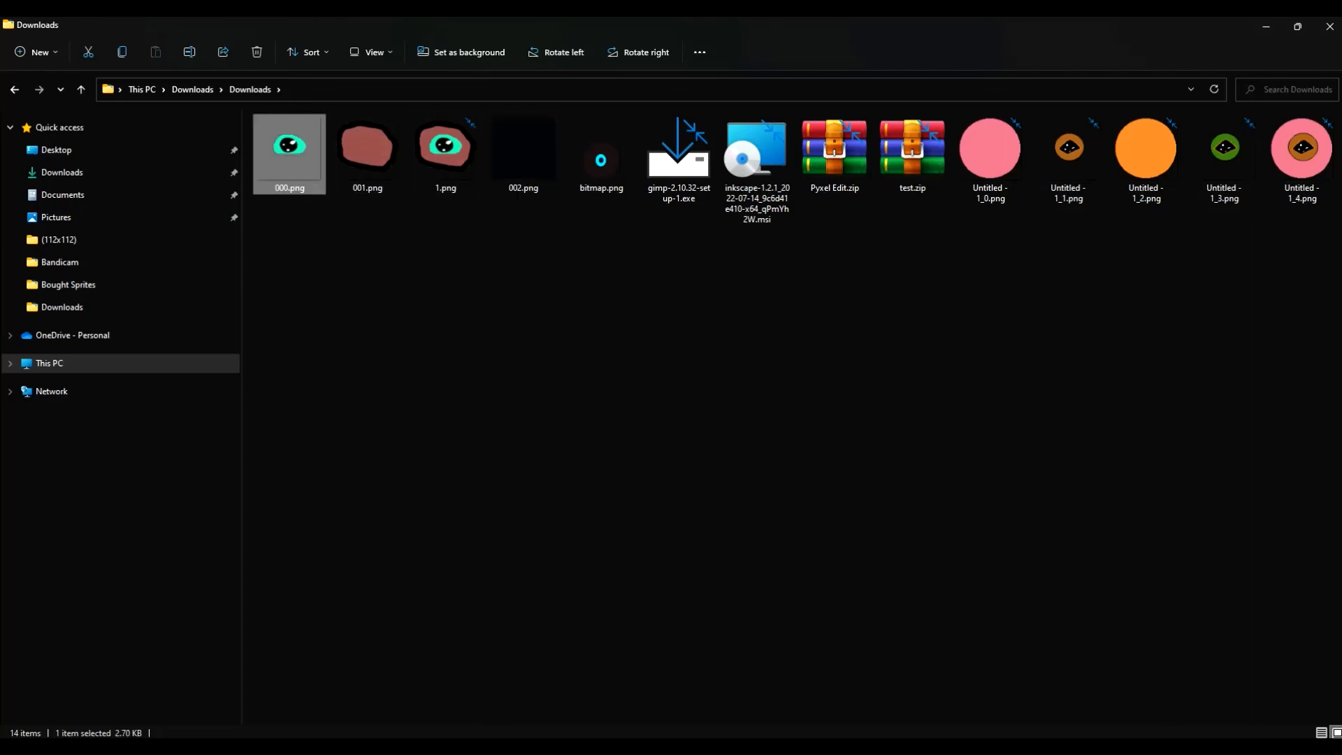
{"action": "left_click", "coordinate": [367, 153]}
{"action": "left_click", "coordinate": [523, 152]}
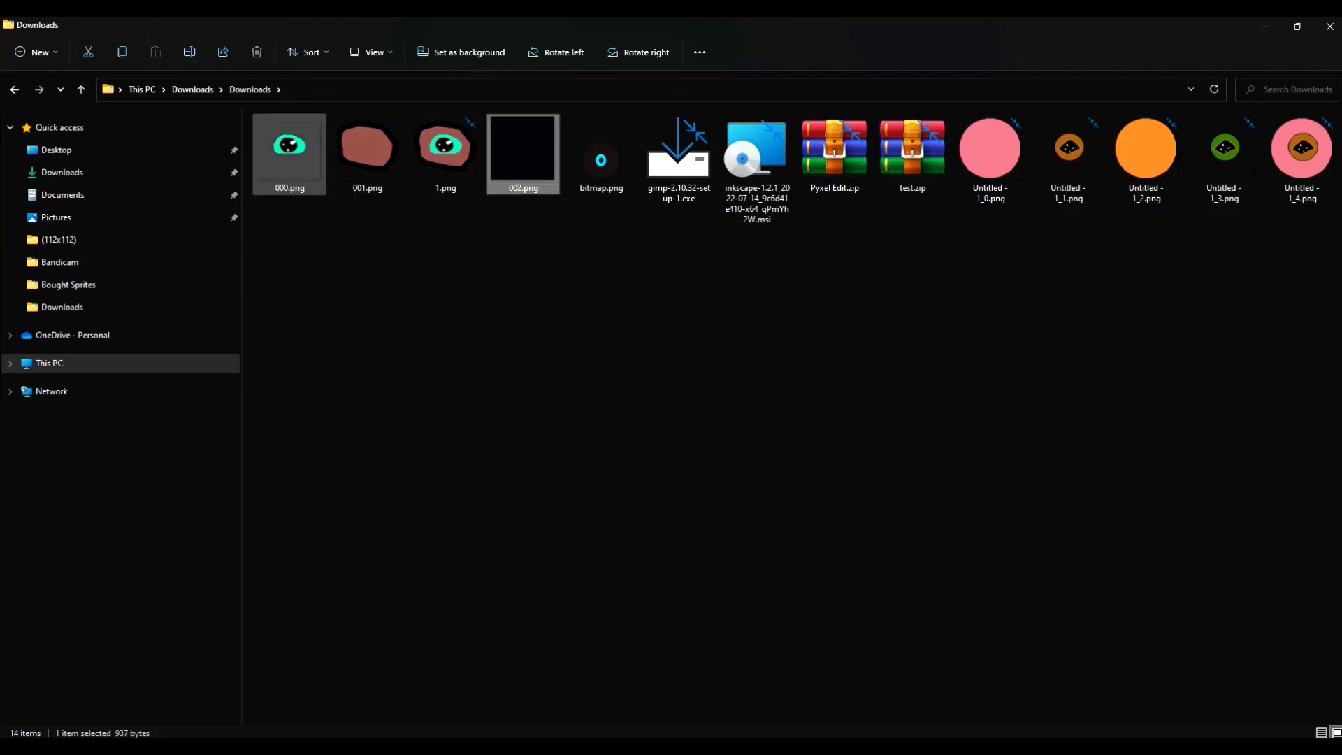
{"action": "left_click", "coordinate": [290, 152]}
Step: Delete the black background image 002.png and check the remaining layer images 000.png and 001.png
{"action": "left_click", "coordinate": [523, 152]}
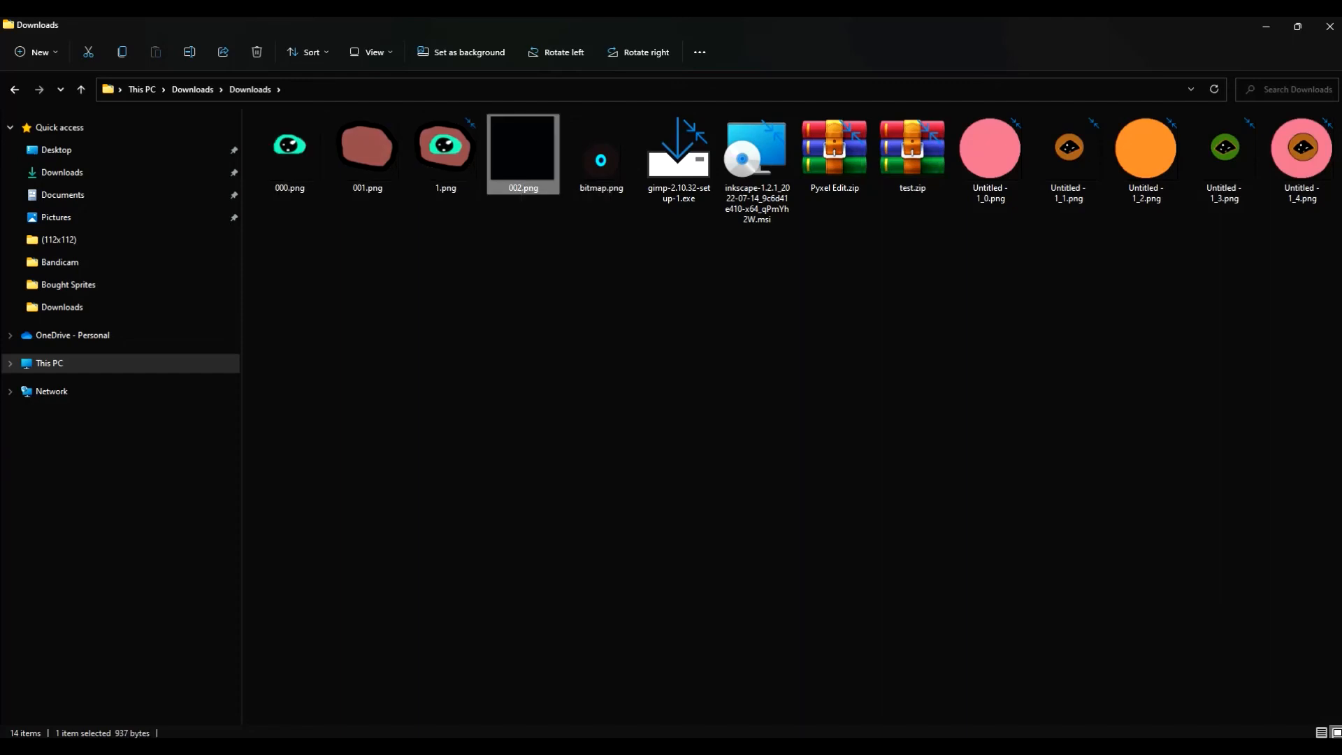
{"action": "key", "text": "Delete"}
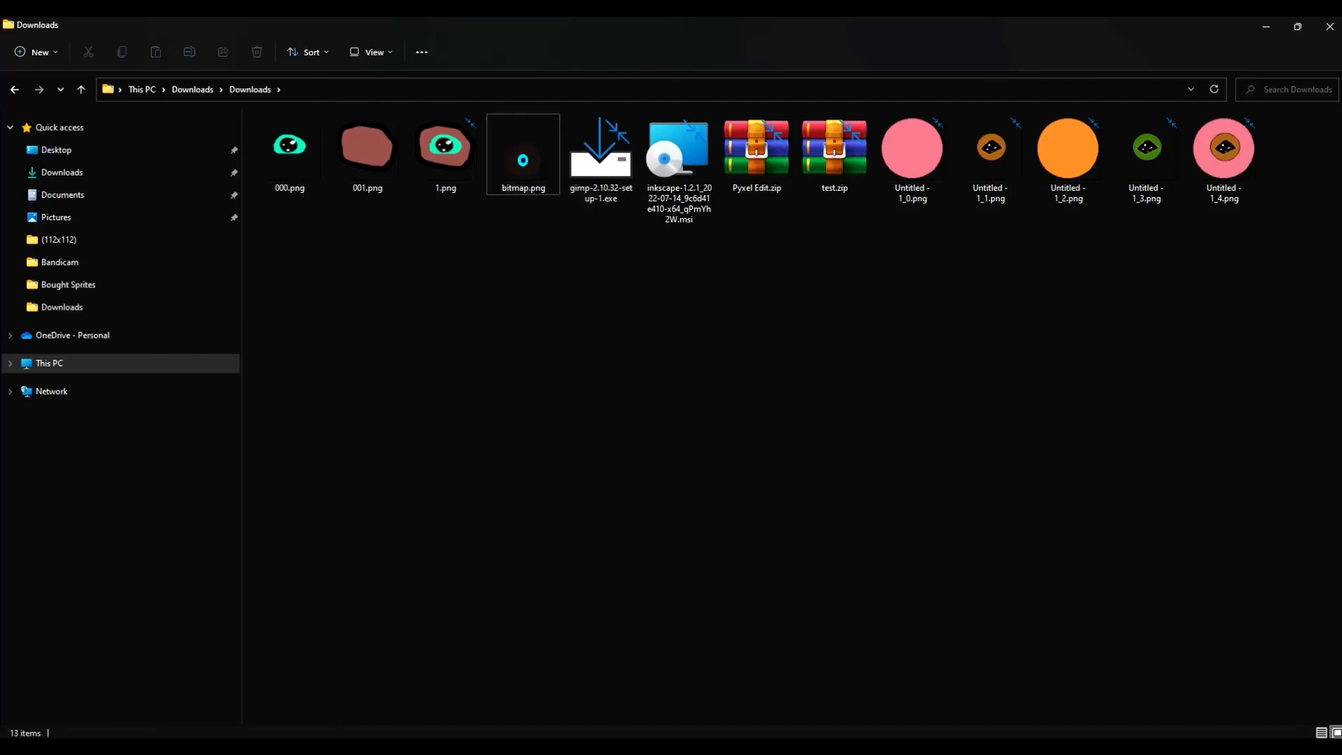
{"action": "left_click", "coordinate": [289, 154]}
{"action": "left_click", "coordinate": [367, 154]}
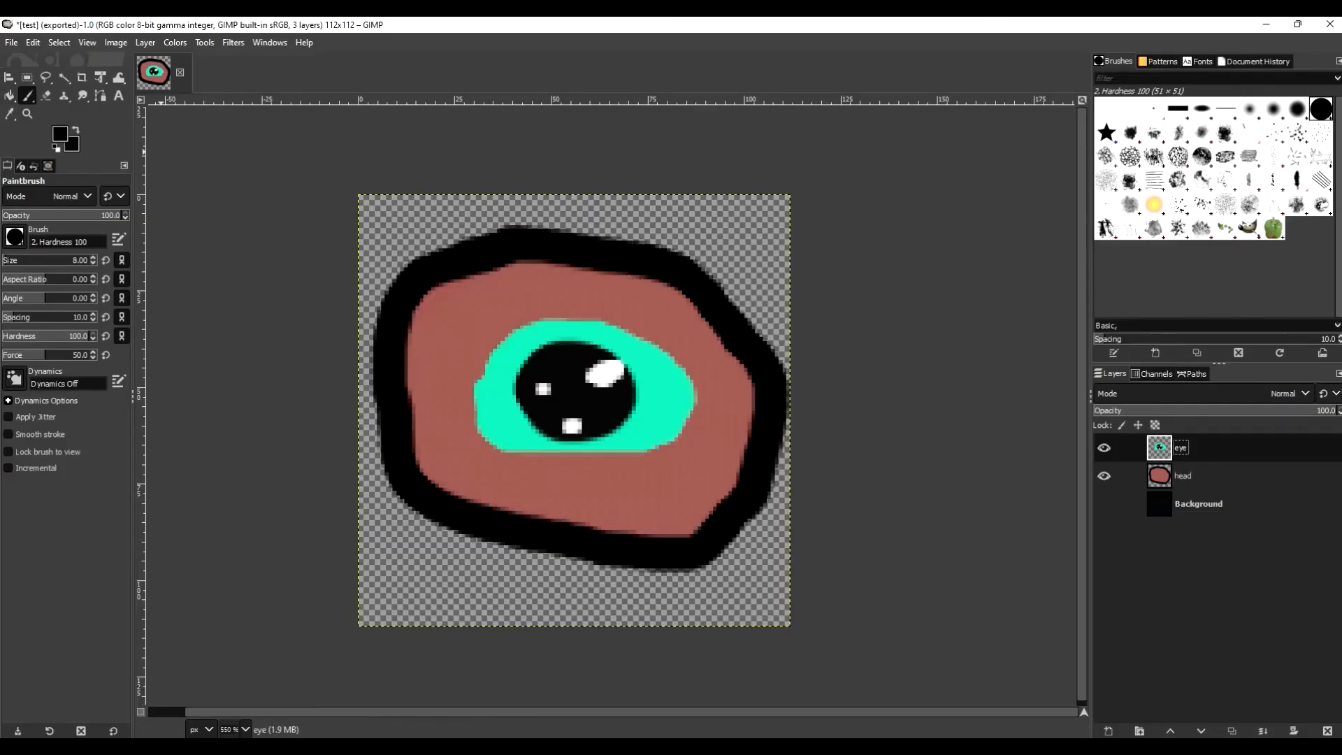
Step: Scale the emote image in GIMP to 56 × 56 px with interpolation set to None
{"action": "left_click", "coordinate": [115, 42]}
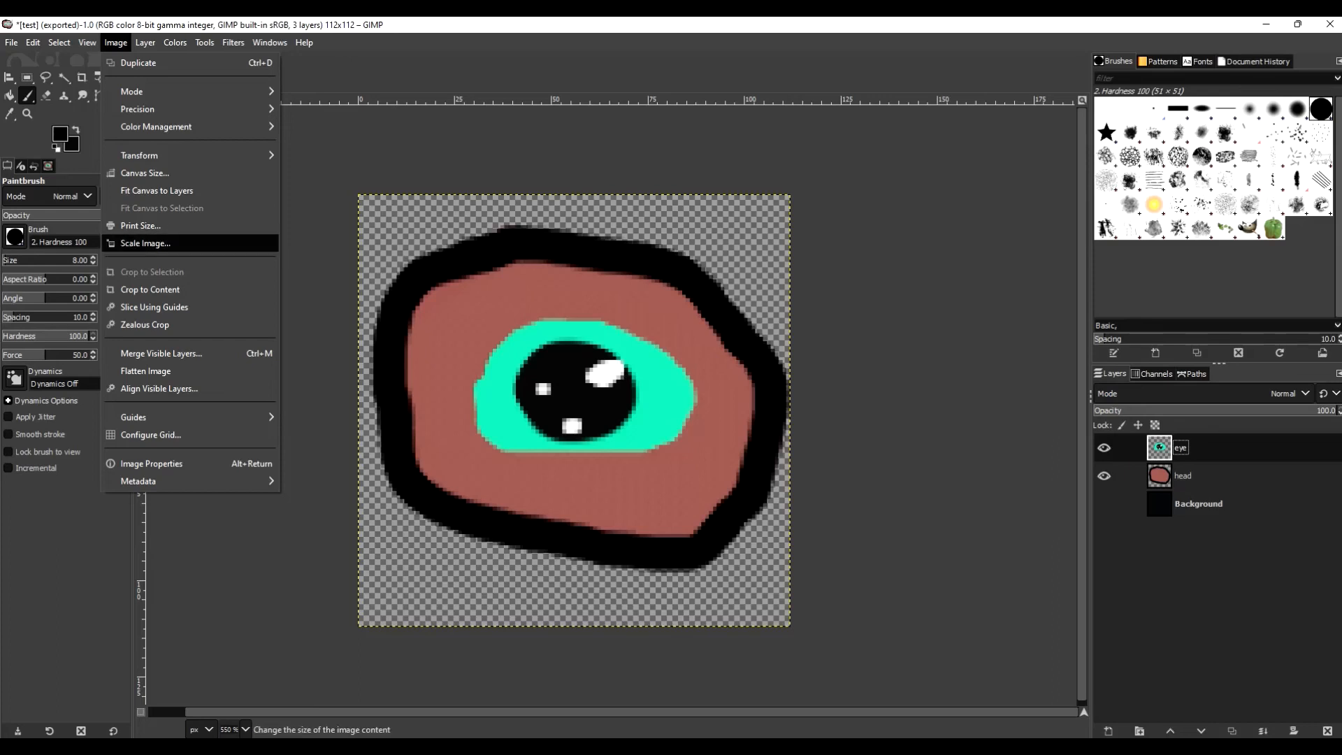
{"action": "left_click", "coordinate": [145, 242]}
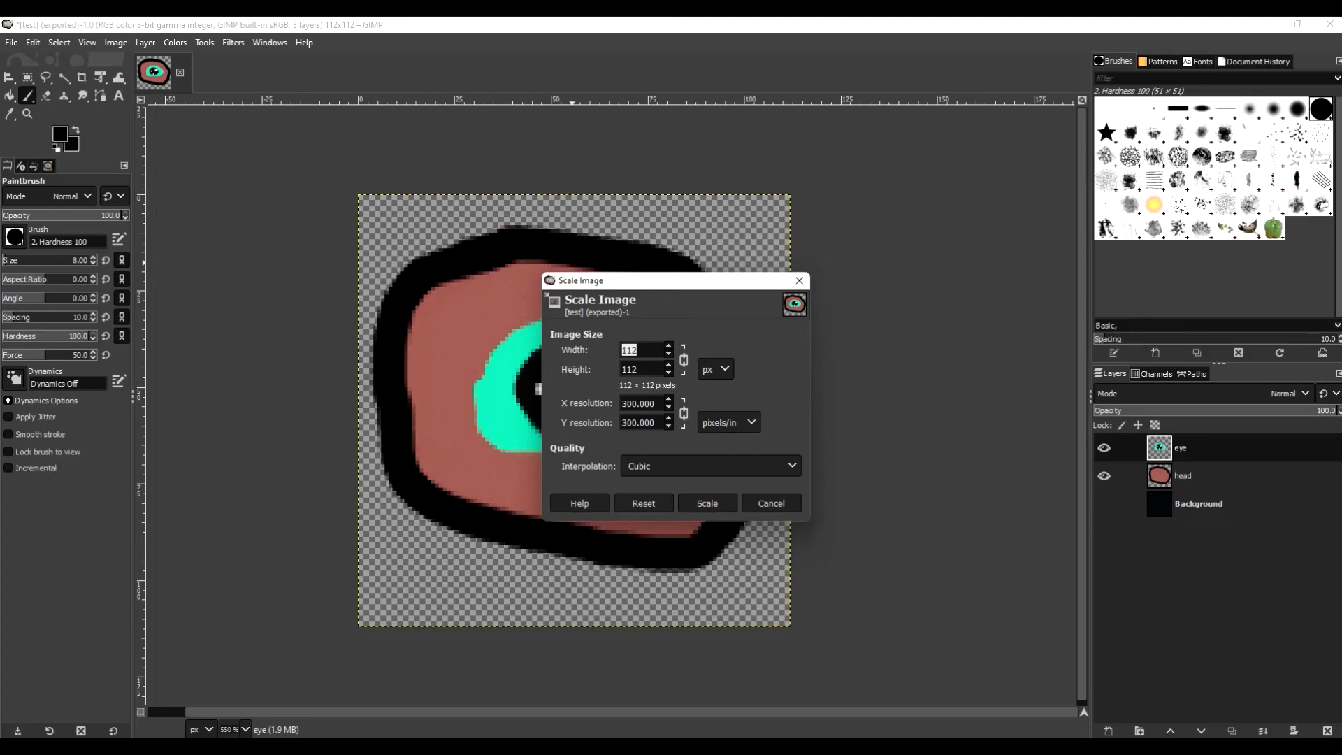
{"action": "type", "text": "56"}
{"action": "key", "text": "Tab"}
{"action": "type", "text": "56"}
{"action": "left_click", "coordinate": [711, 466]}
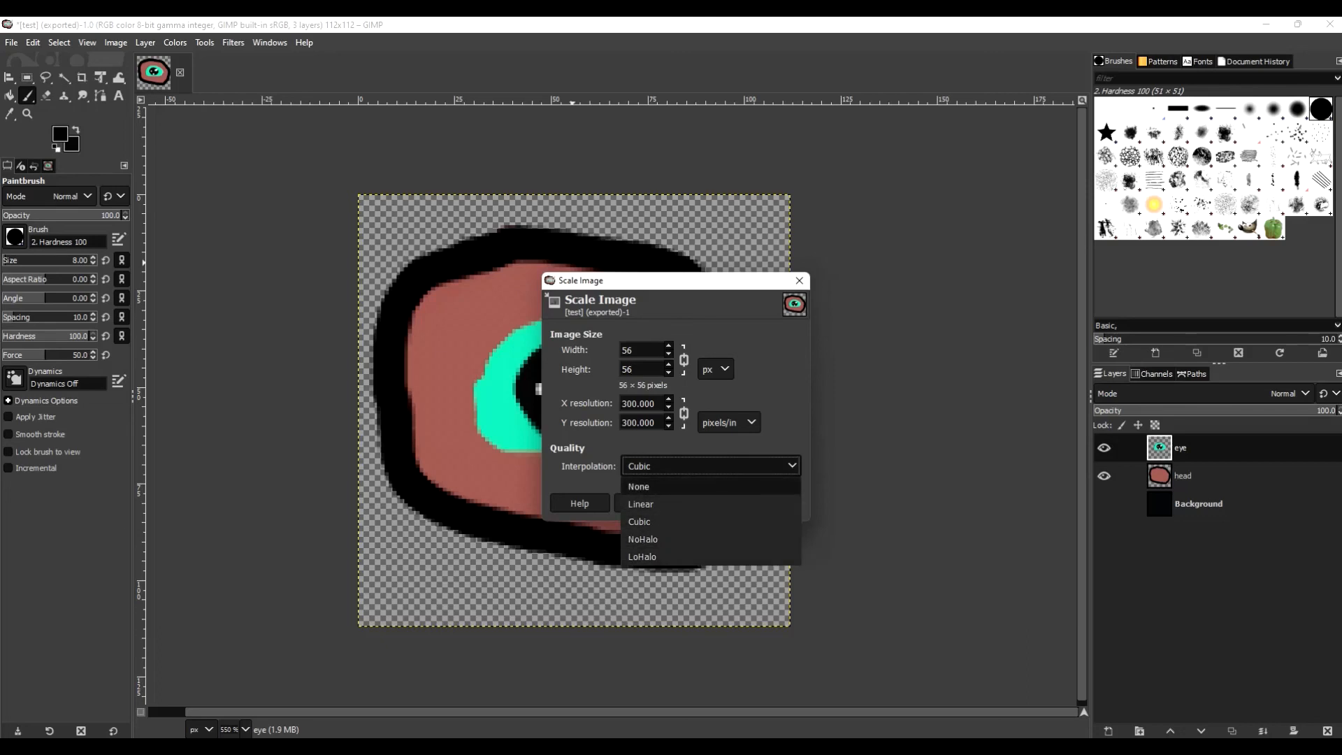
{"action": "left_click", "coordinate": [638, 486]}
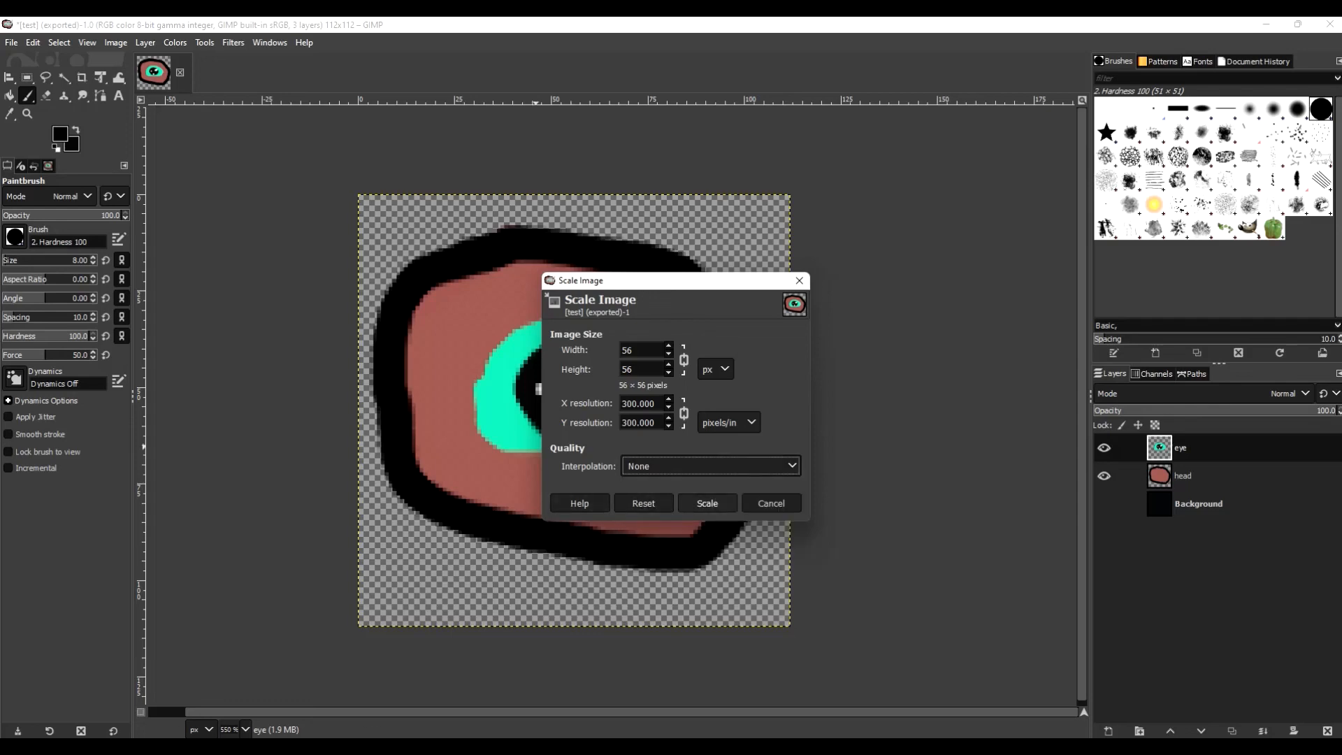
{"action": "left_click", "coordinate": [707, 504]}
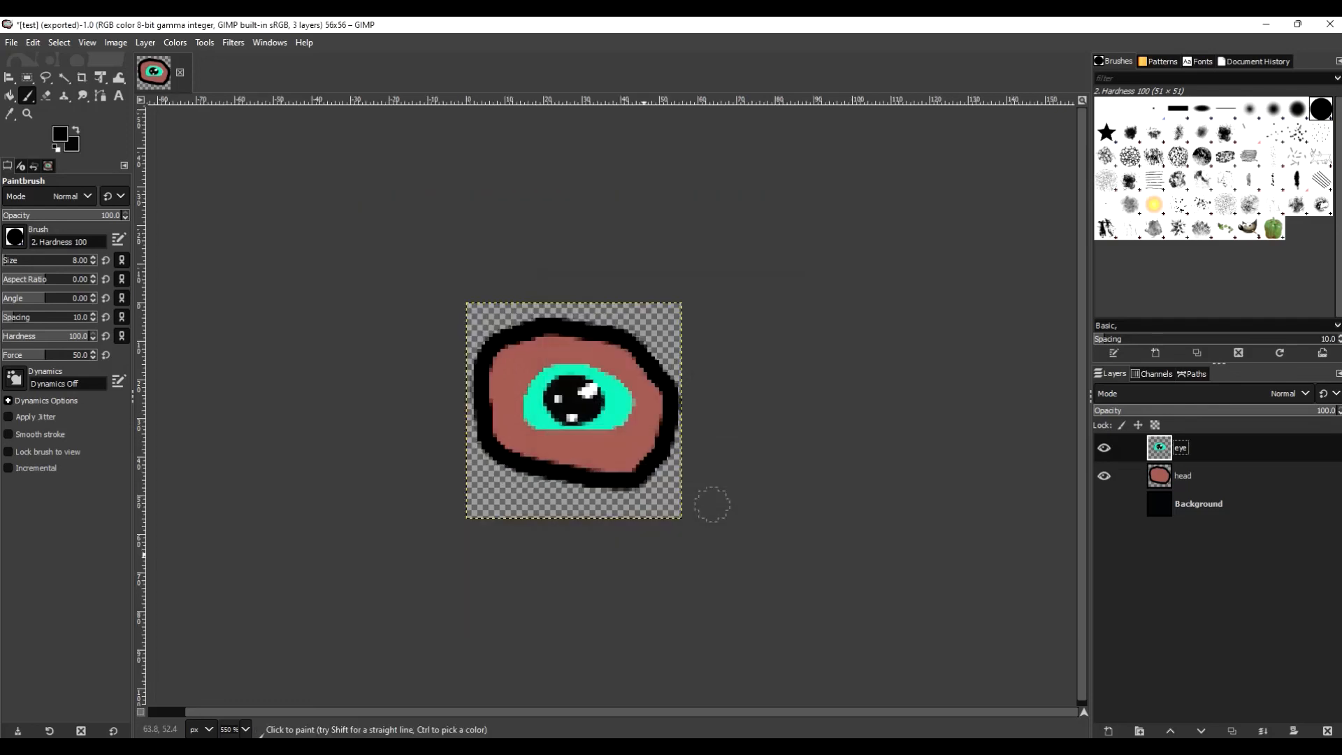